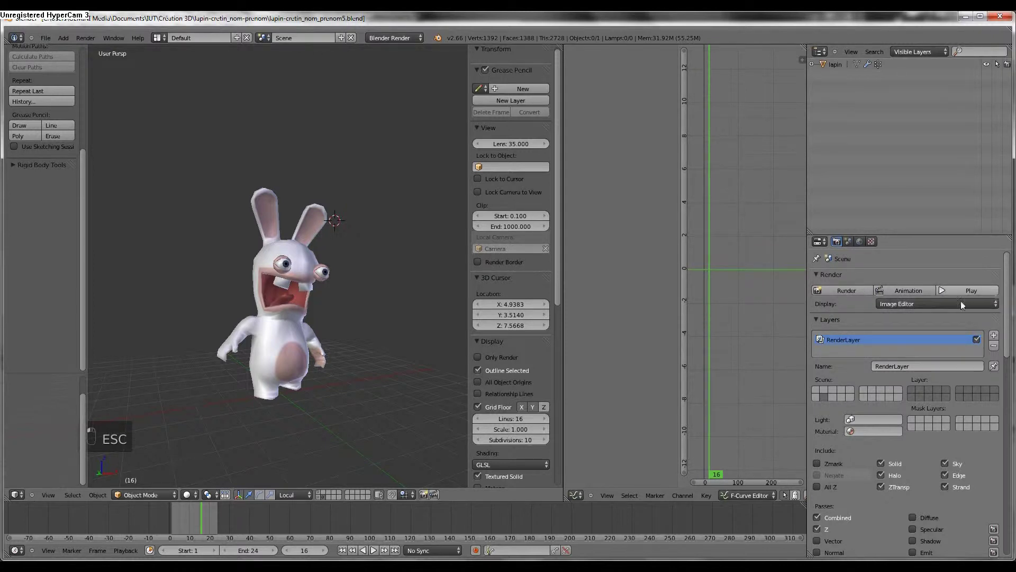
Set the render display to Image Editor, render the current frame, and return to the 3D view.
left_click(899, 306)
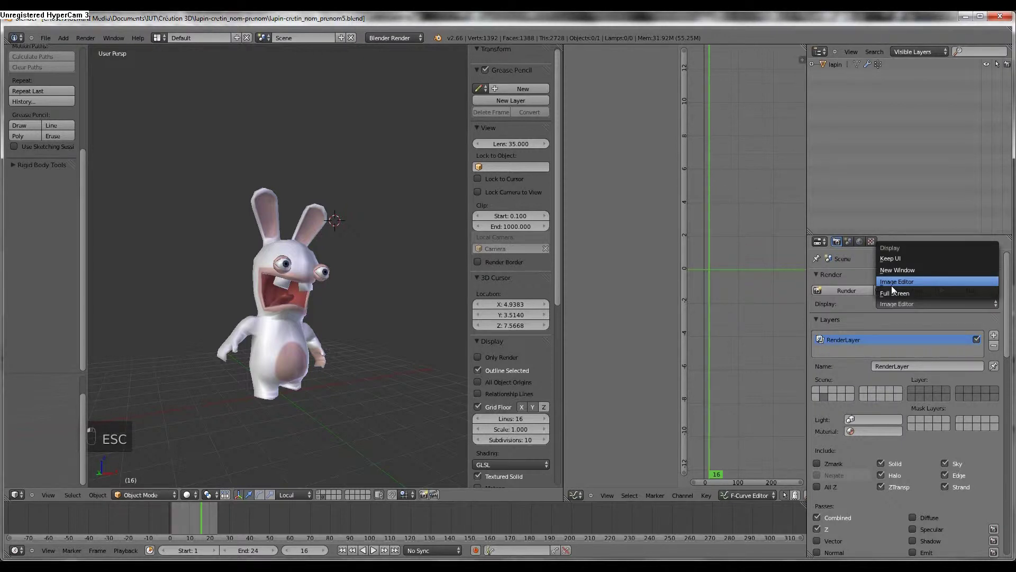
left_click(892, 285)
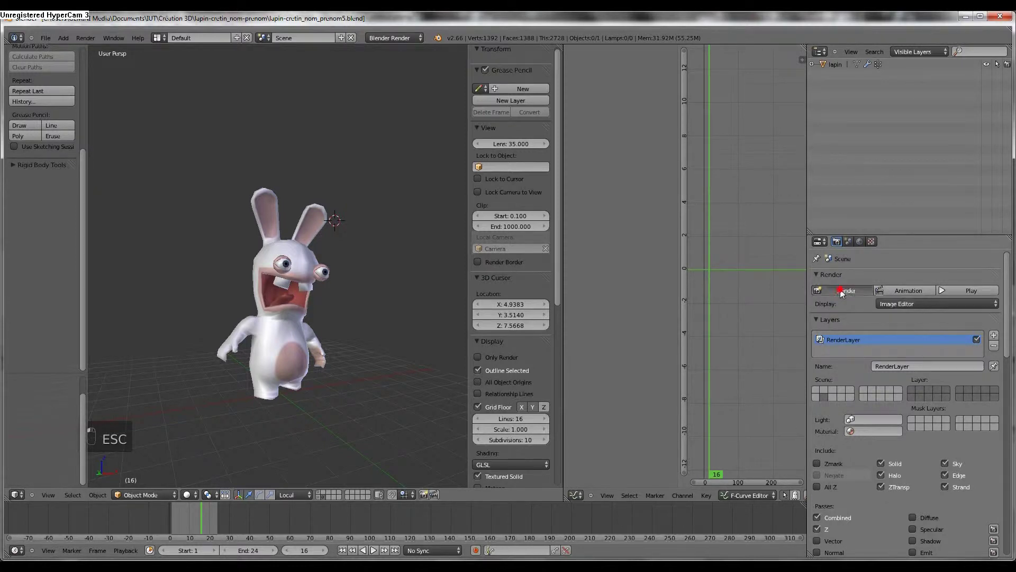
left_click(840, 289)
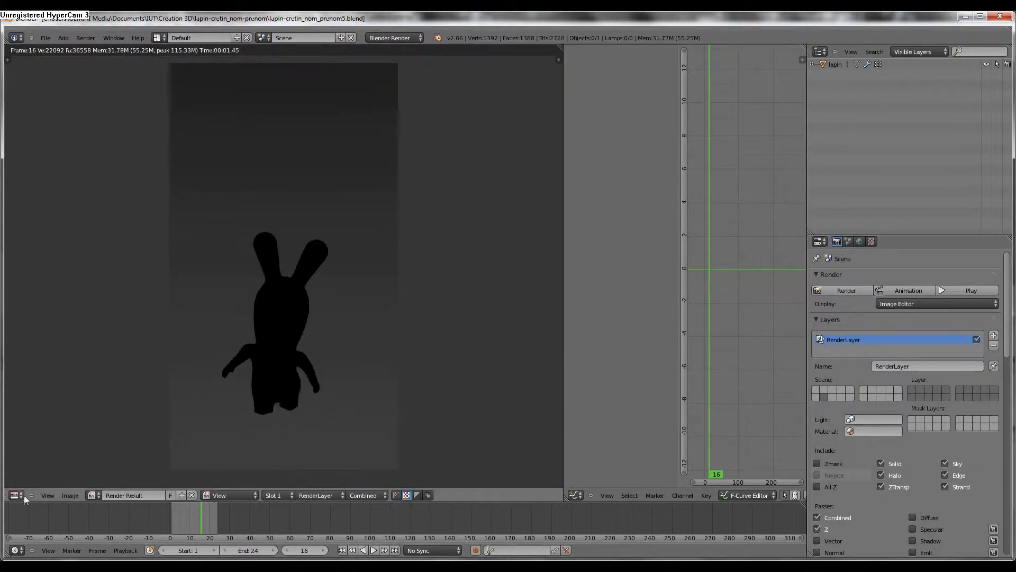
left_click(22, 494)
key("Escape")
key("Escape")
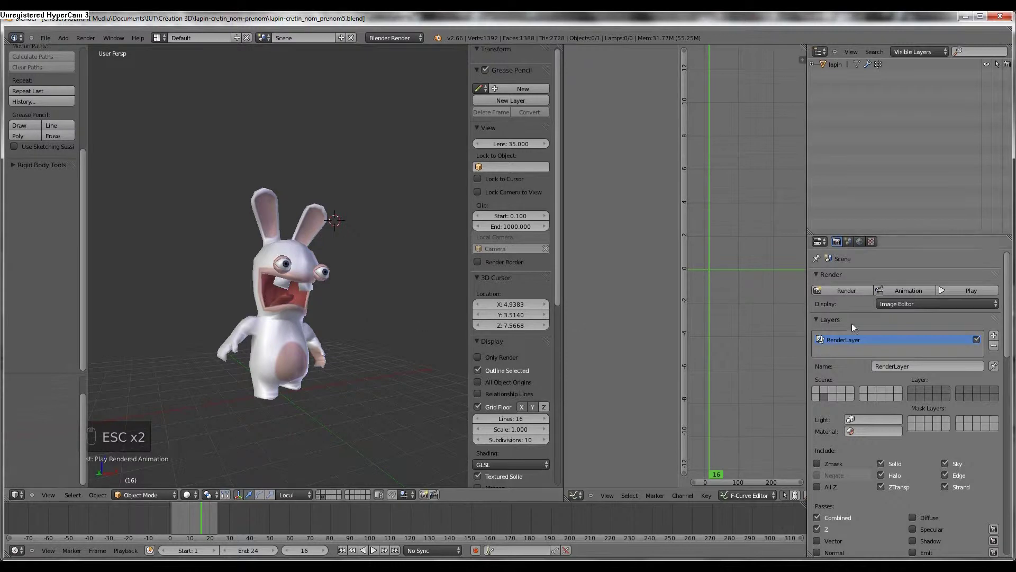
Set the render display to New Window, render the current frame, and close the separate render window.
left_click(906, 304)
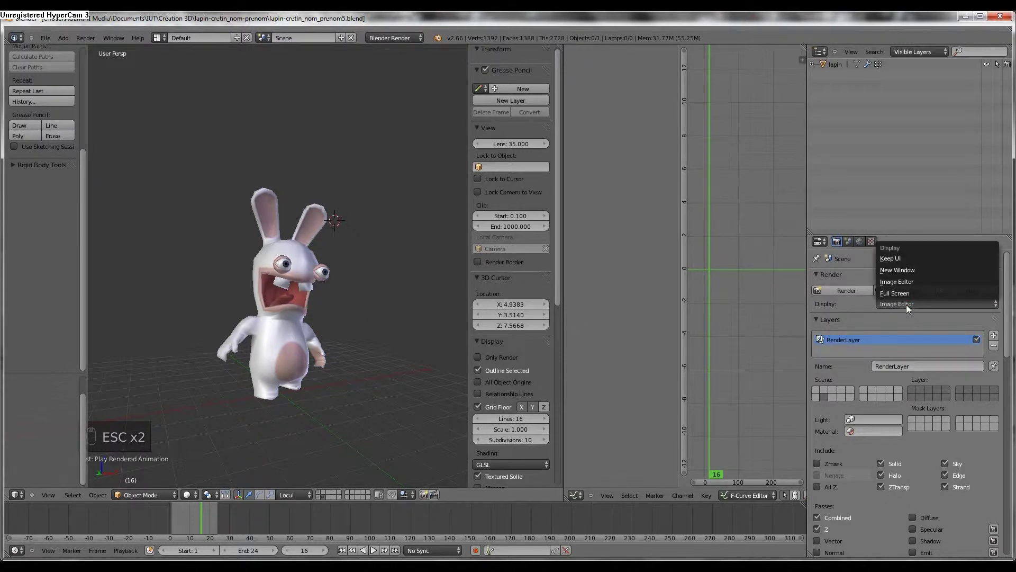
left_click(898, 270)
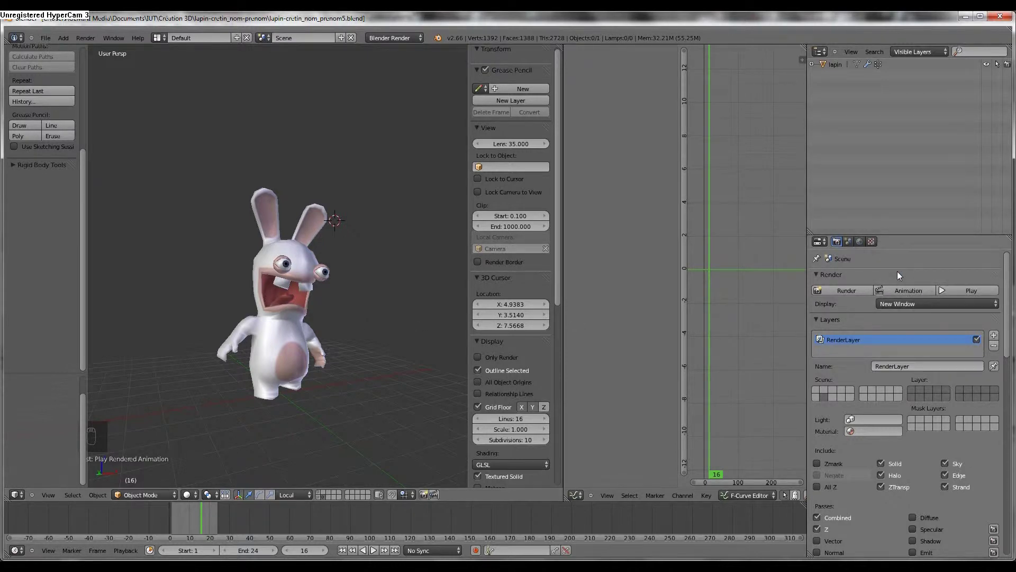
key("F12")
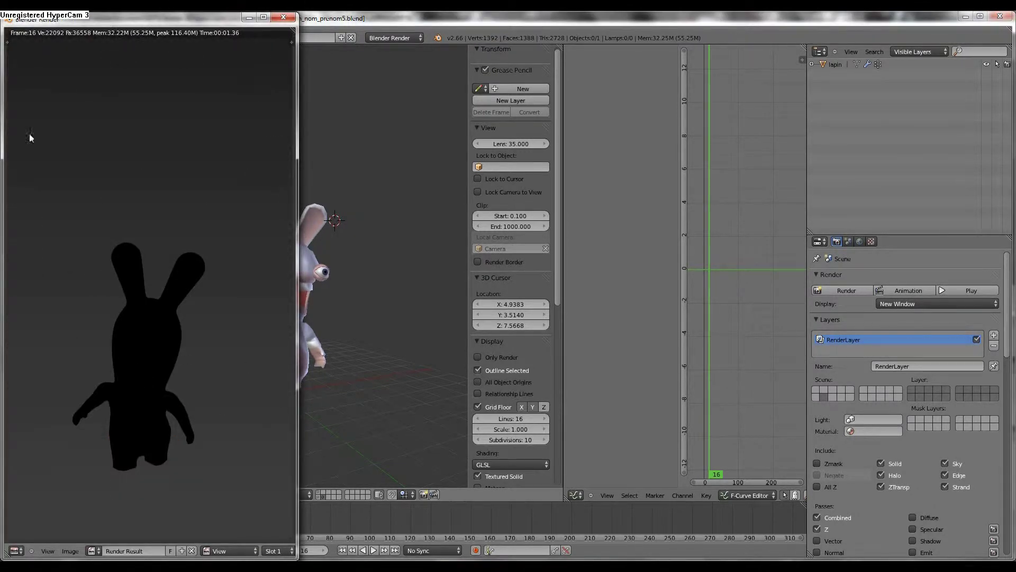
left_click(283, 17)
Render the frame with the display set to Keep UI and turn the Graph Editor area into a UV/Image Editor.
left_click(903, 305)
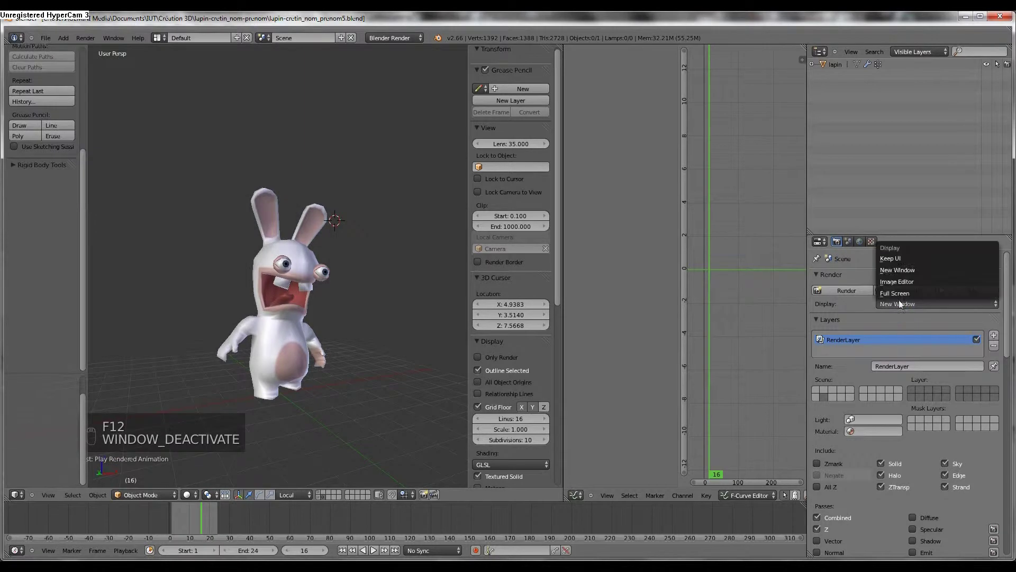
left_click(891, 259)
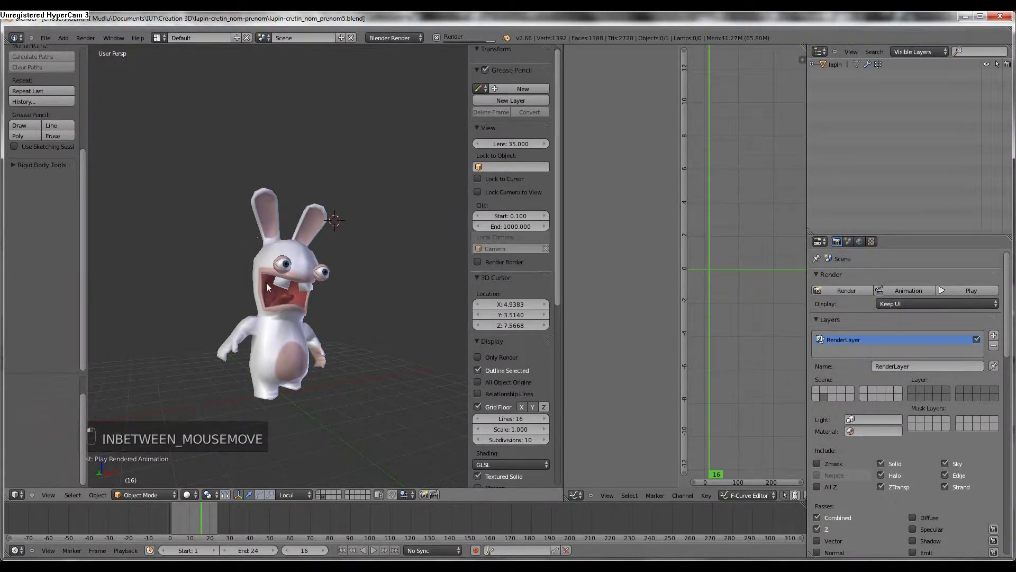
key("F12")
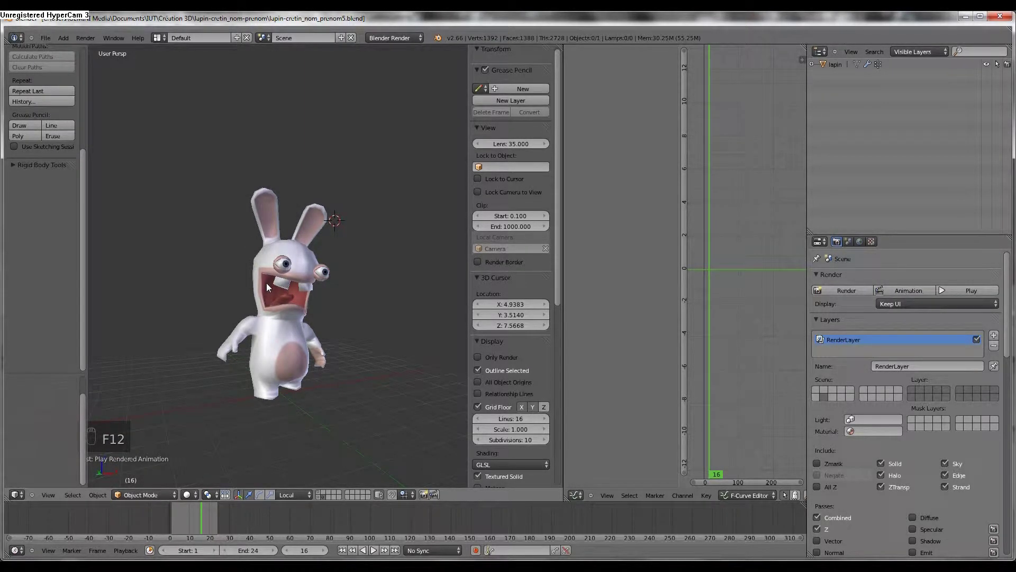
left_click(577, 497)
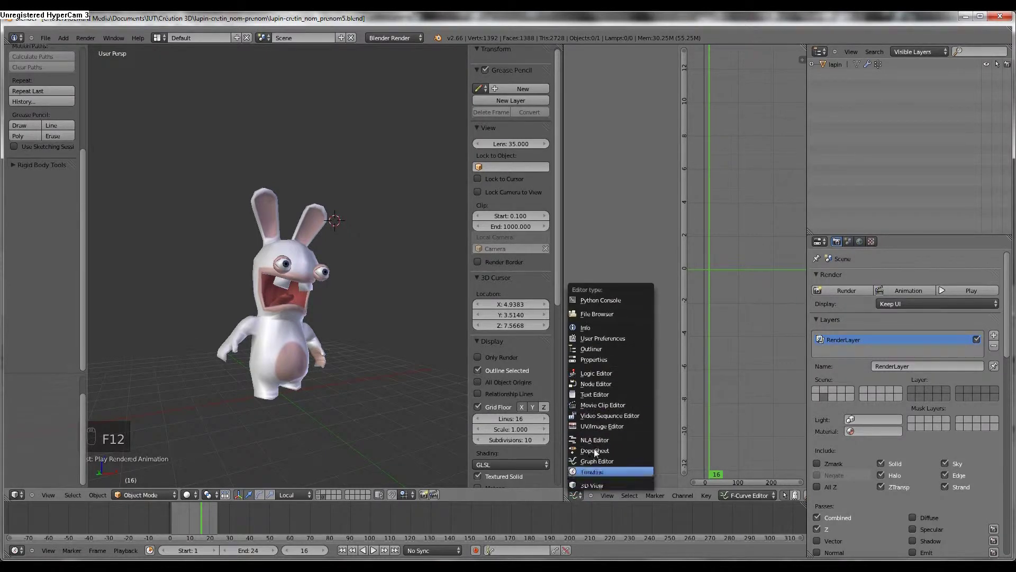
left_click(596, 425)
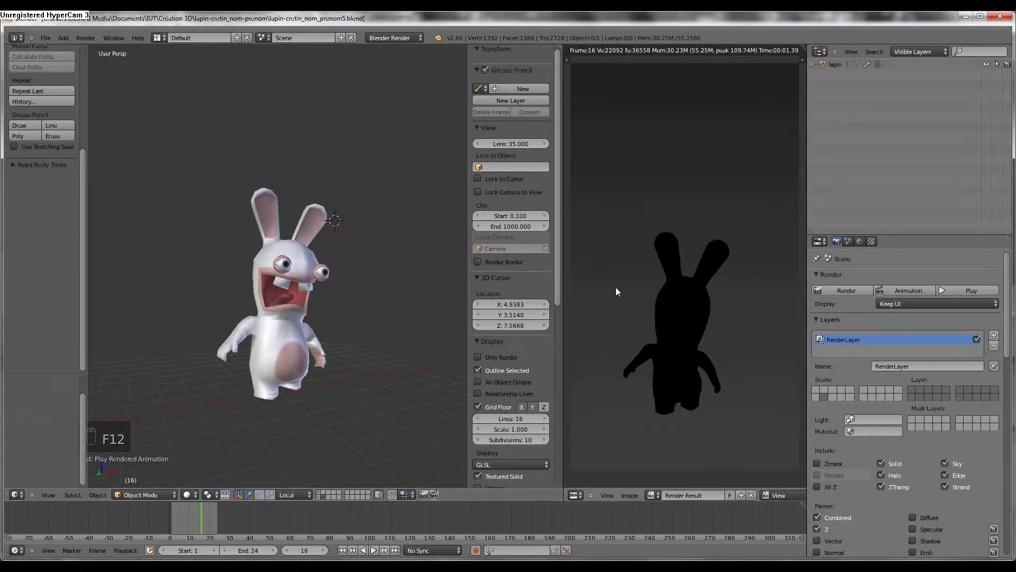
Set the render display to Full Screen, render the current frame, and return to the previous layout.
left_click(937, 303)
left_click(917, 290)
key("Escape")
key("F12")
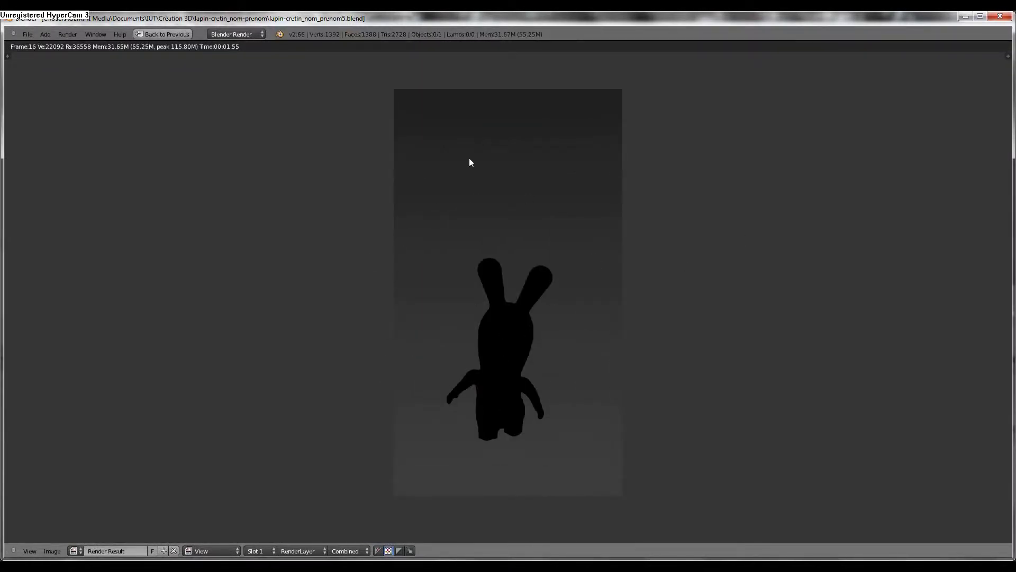
key("Escape")
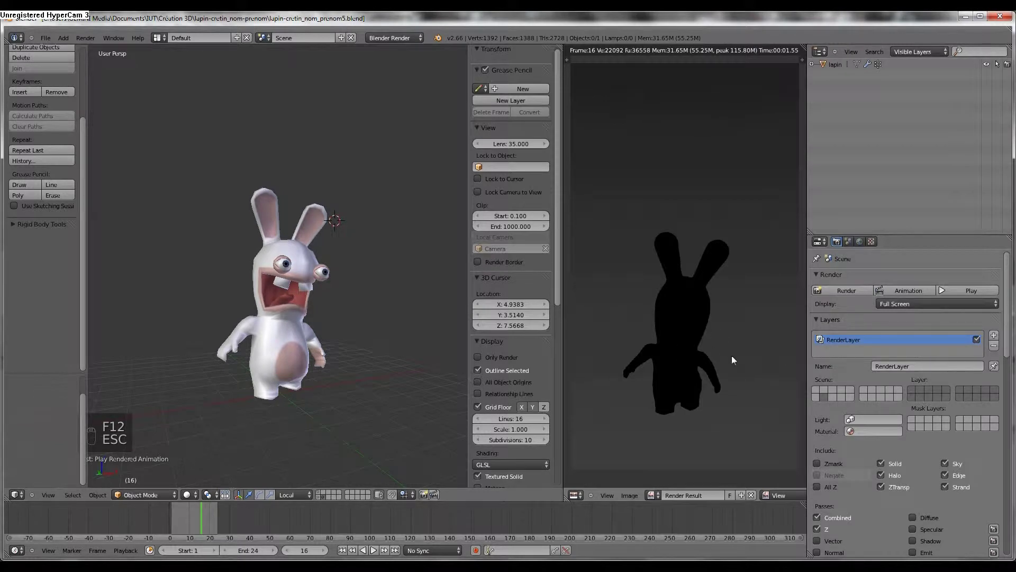
Inspect the rabbit's skeleton layer on its own in the 3D view and return to the layer holding the rabbit.
middle_click_drag(306, 384, 280, 402)
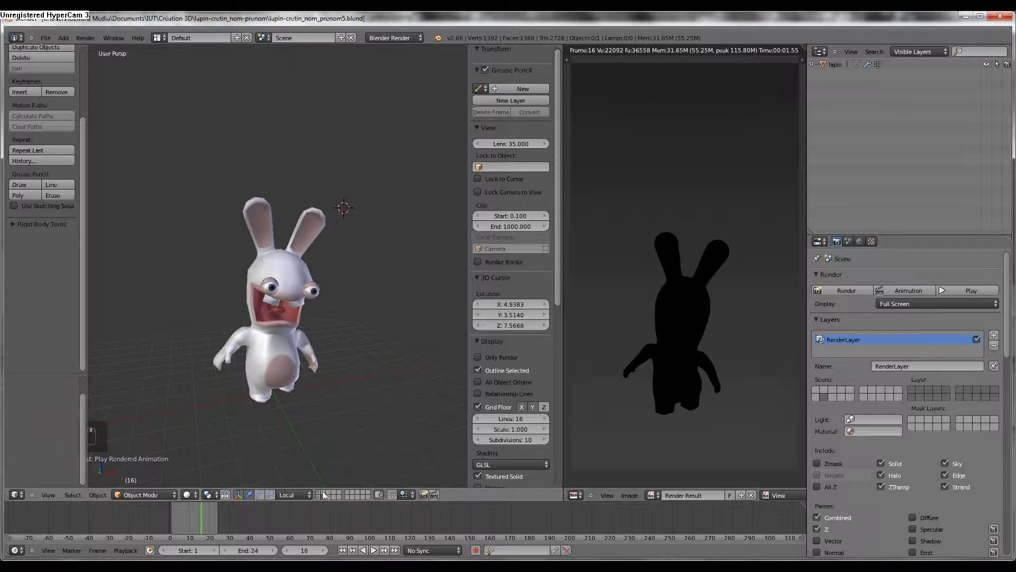
left_click(324, 491)
middle_click_drag(305, 324, 323, 364)
left_click(322, 496)
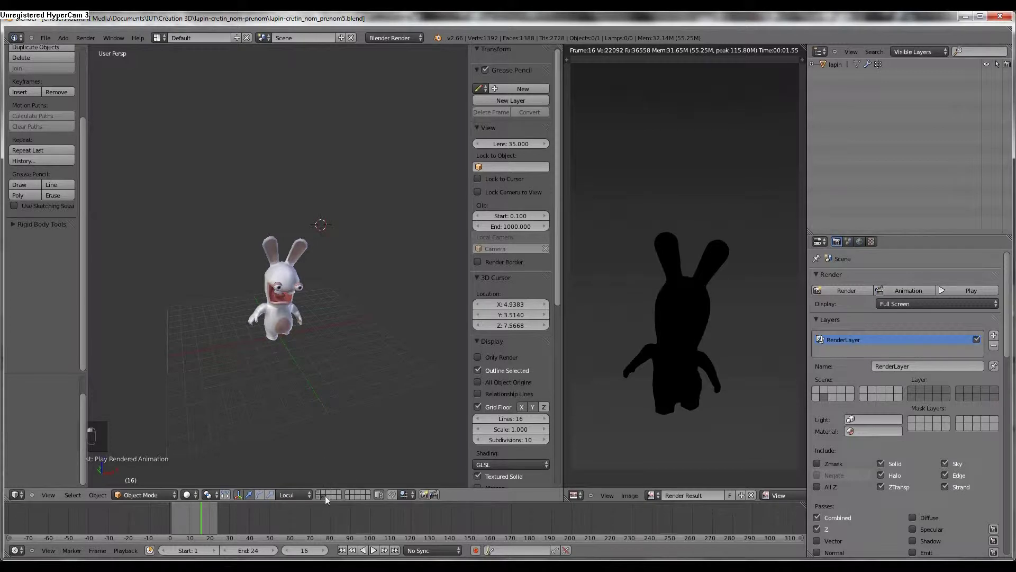
left_click(320, 495)
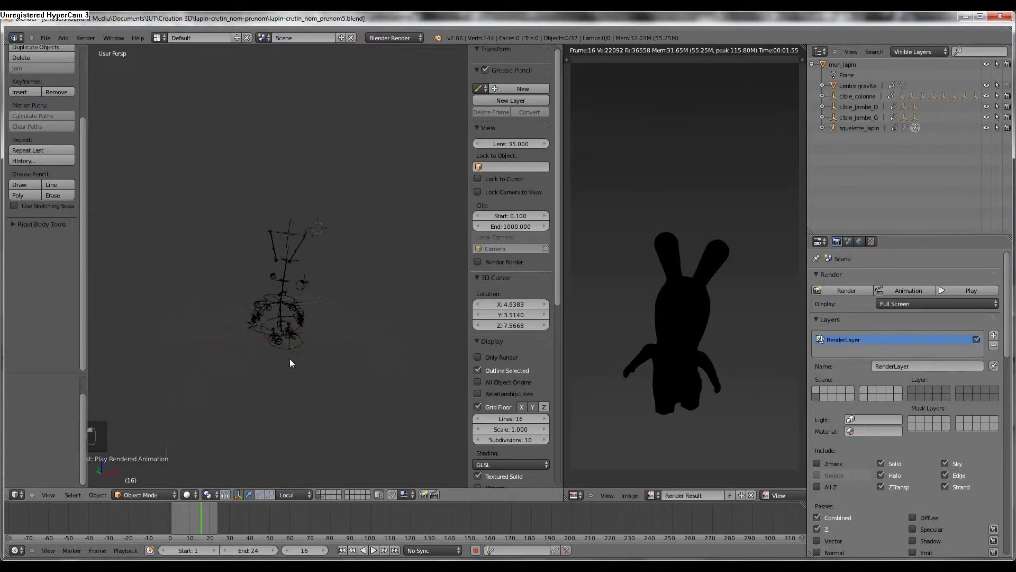
left_click(322, 496)
scroll(323, 482, "up", 3)
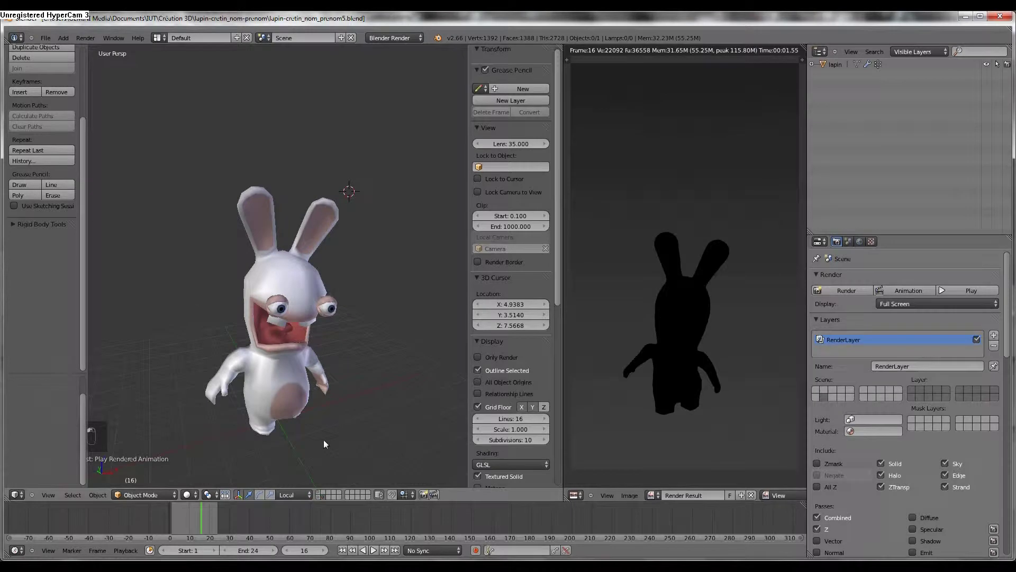
Render the rabbit's layer alone in full screen, return to the layout, and set the render display to Keep UI.
key("F12")
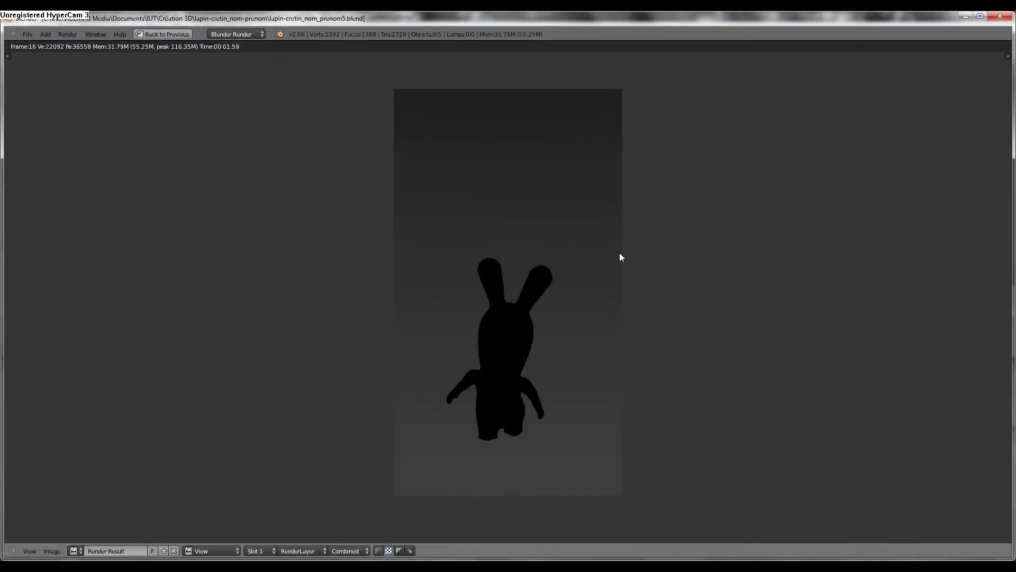
key("Escape")
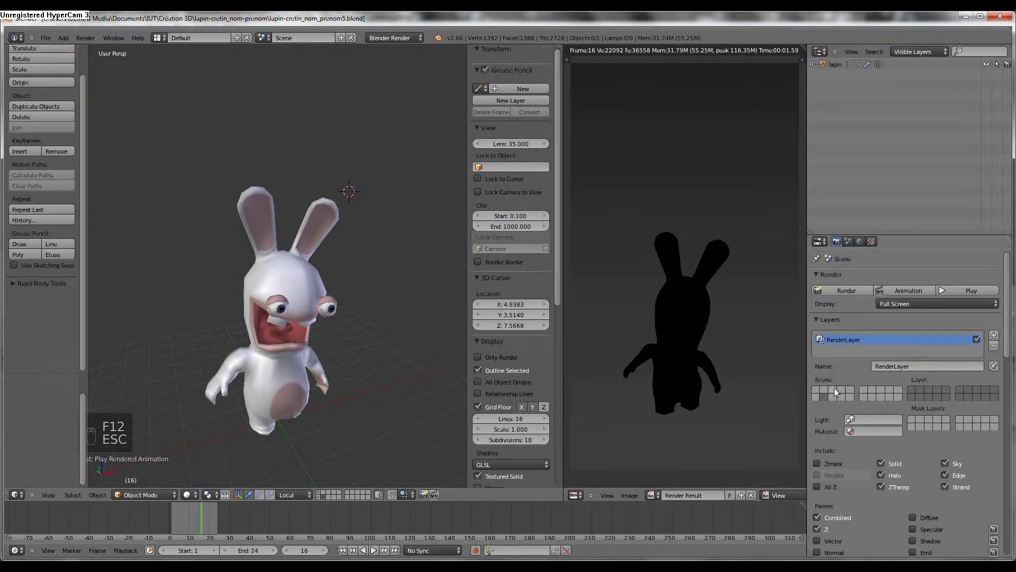
left_click(938, 304)
left_click(910, 259)
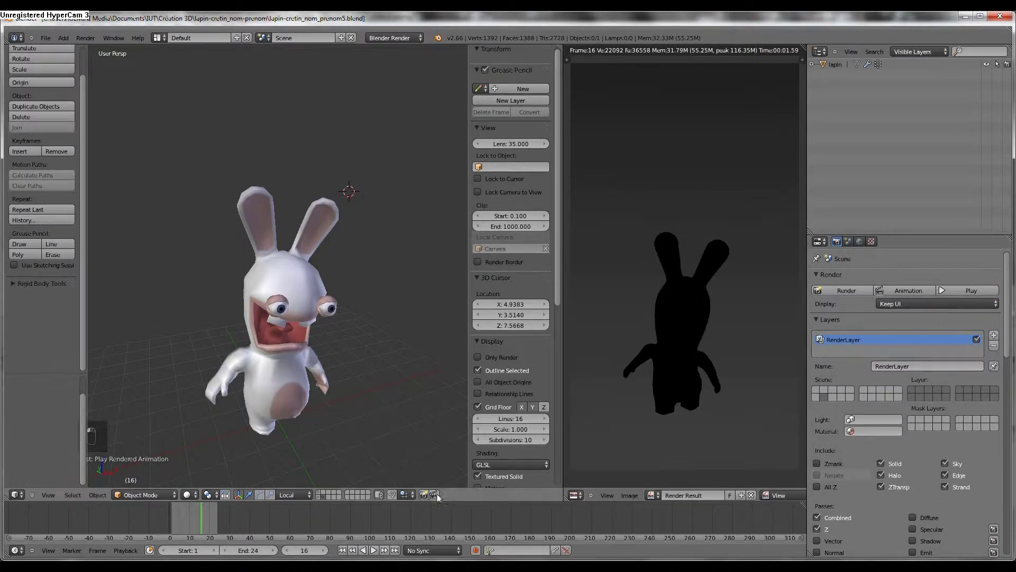
Make the first layer with the camera, lamps and ground visible together with the rabbit's layer, and render the frame.
left_click(319, 492, "shift")
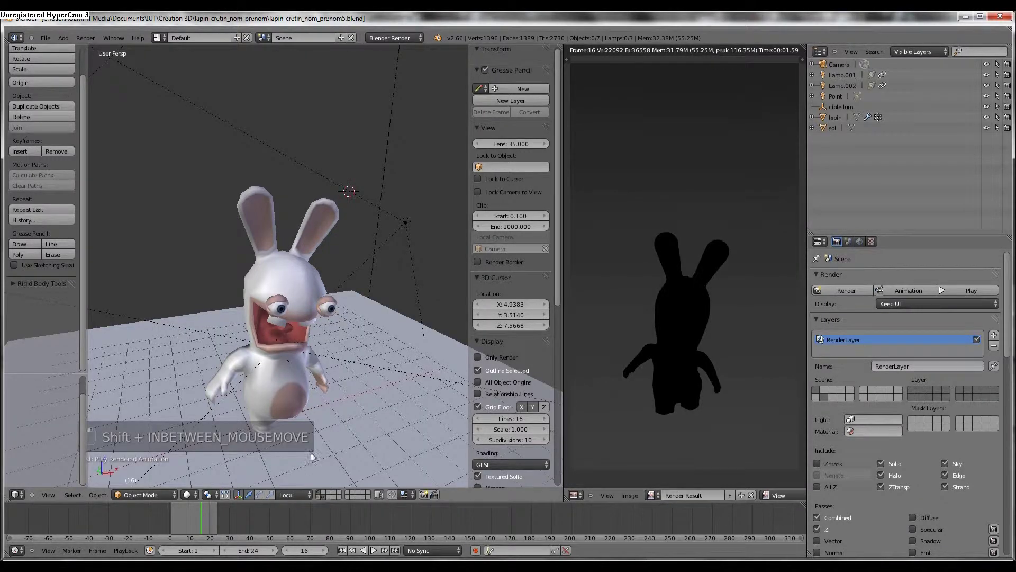
middle_click_drag(312, 414, 294, 356)
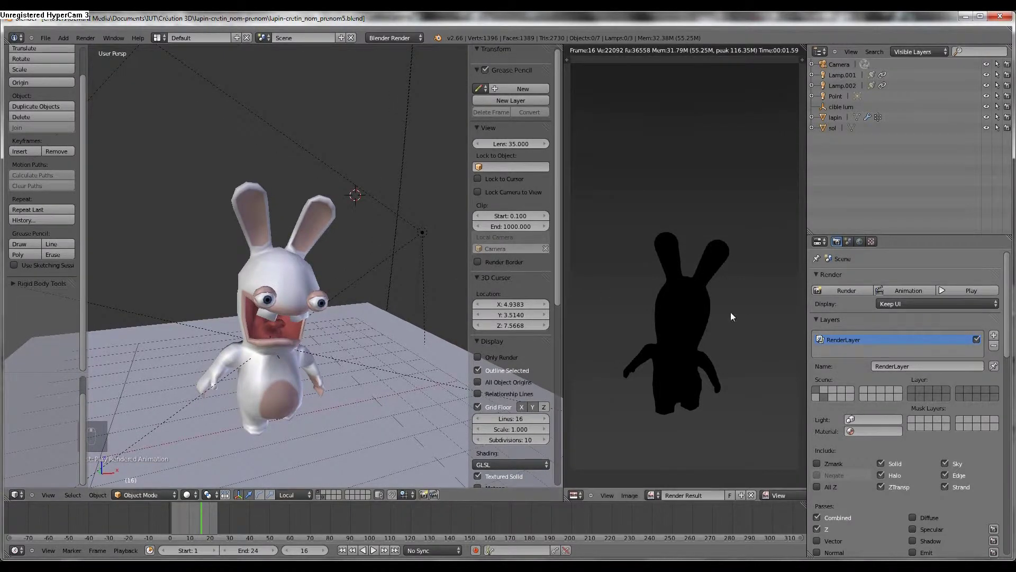
key("F12")
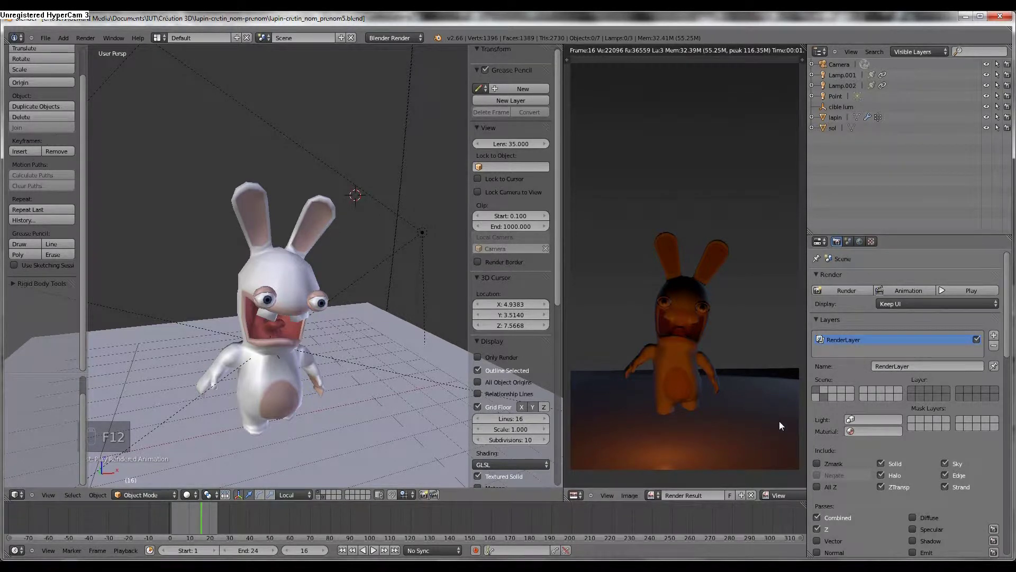
Enable the Diffuse, Specular and Shadow passes for the render layer and render the frame again.
scroll(853, 432, "down", 1)
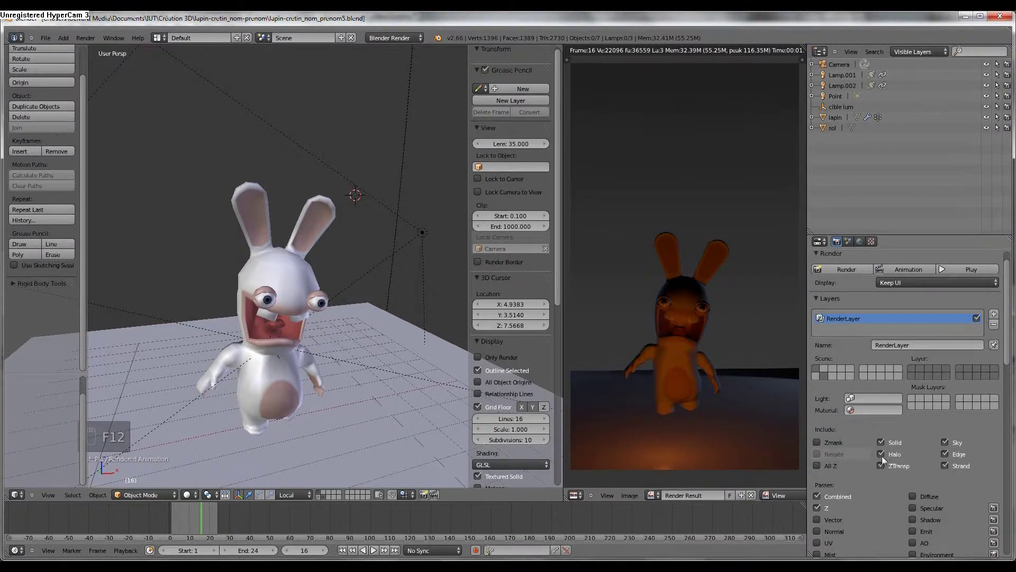
scroll(875, 437, "down", 4)
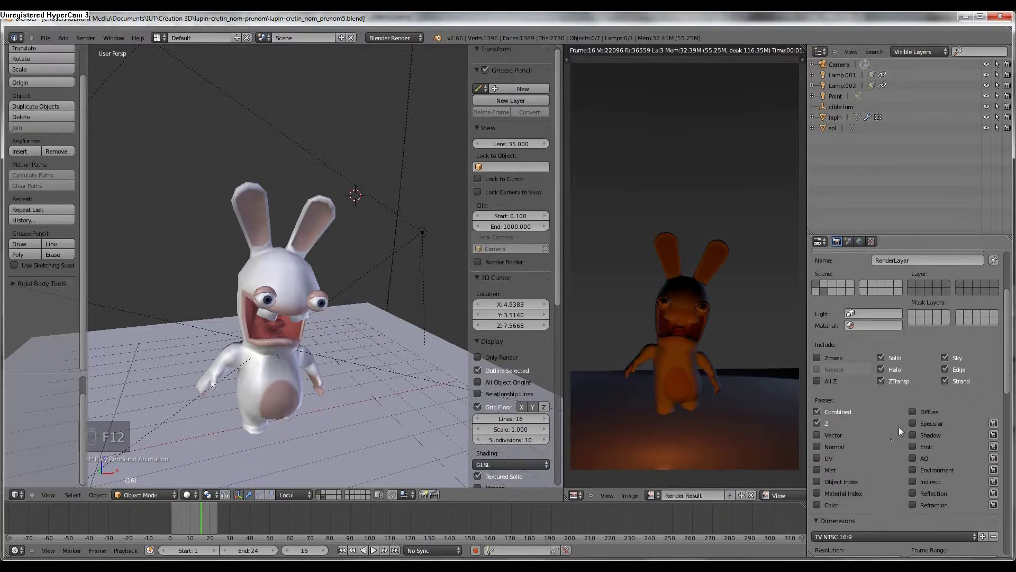
left_click(913, 412)
left_click(914, 424)
left_click(913, 435)
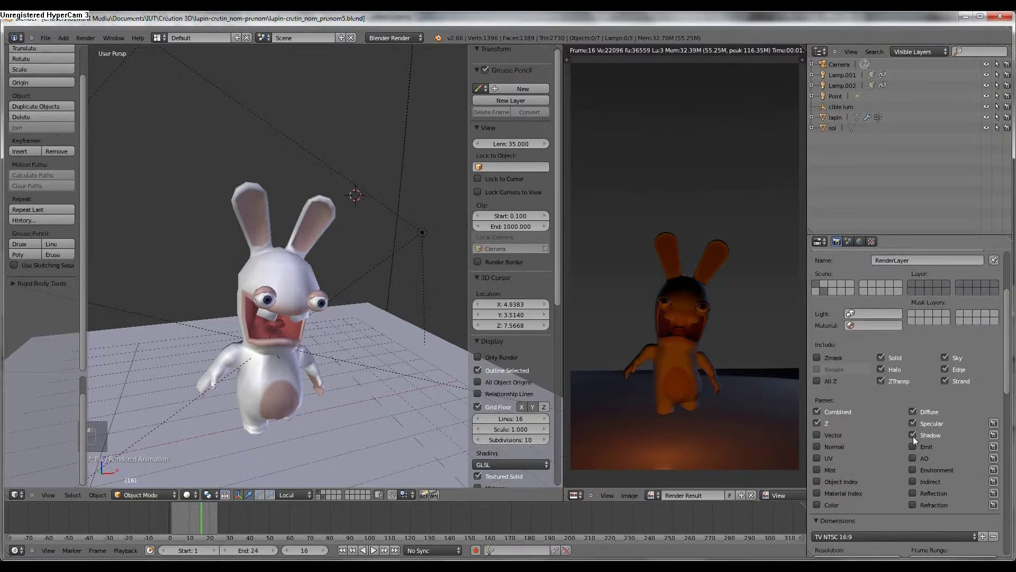
key("F12")
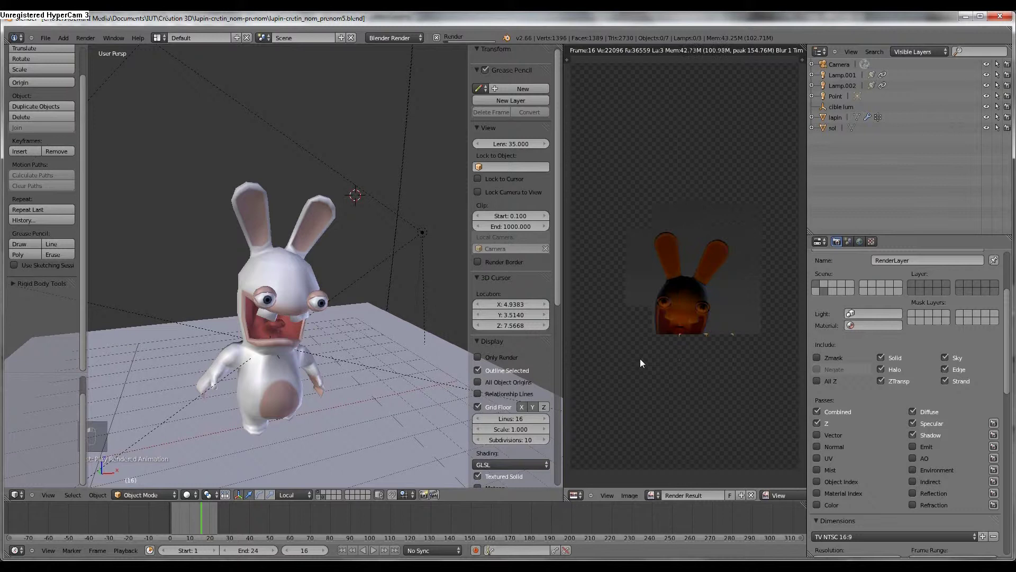
Widen the image editor area and display the Shadow pass of the render result.
left_click_drag(557, 361, 356, 363)
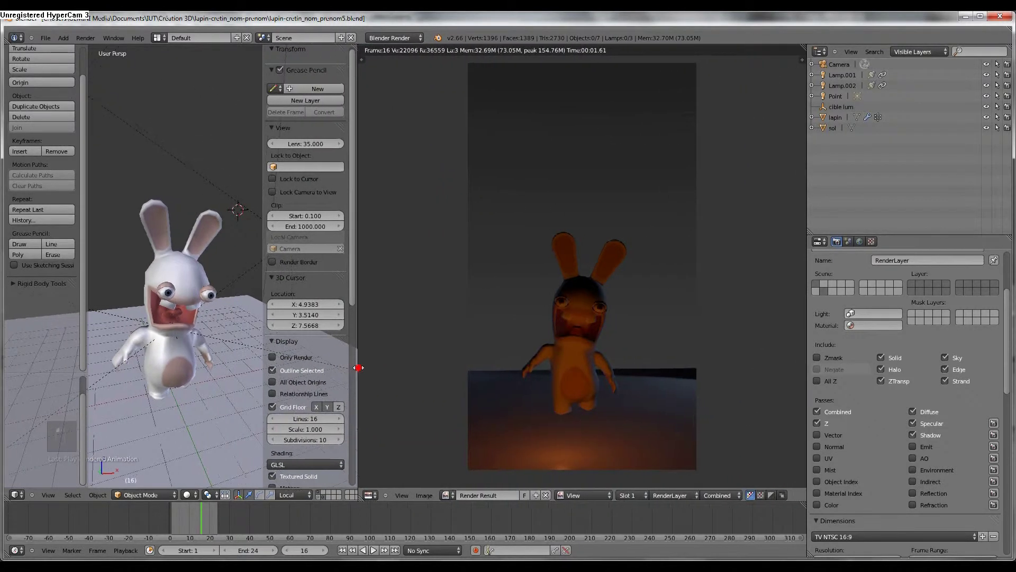
left_click(725, 497)
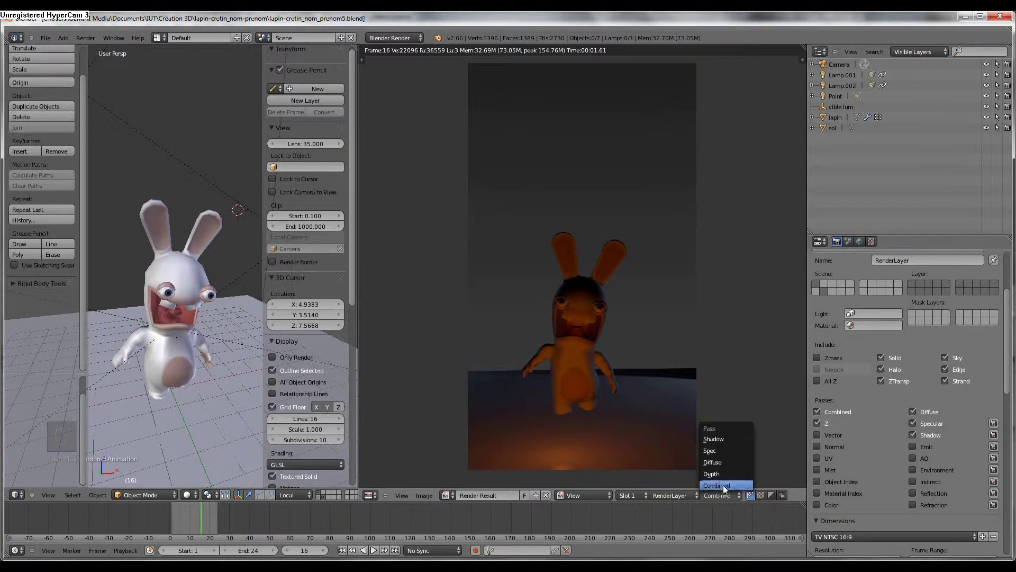
left_click(717, 440)
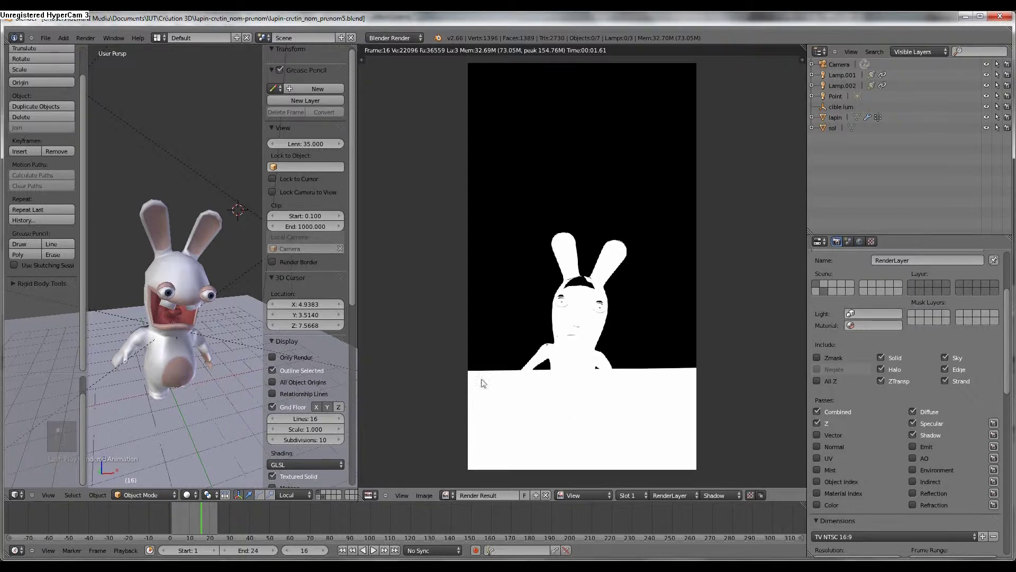
scroll(175, 323, "down", 4)
middle_click_drag(175, 323, 196, 335)
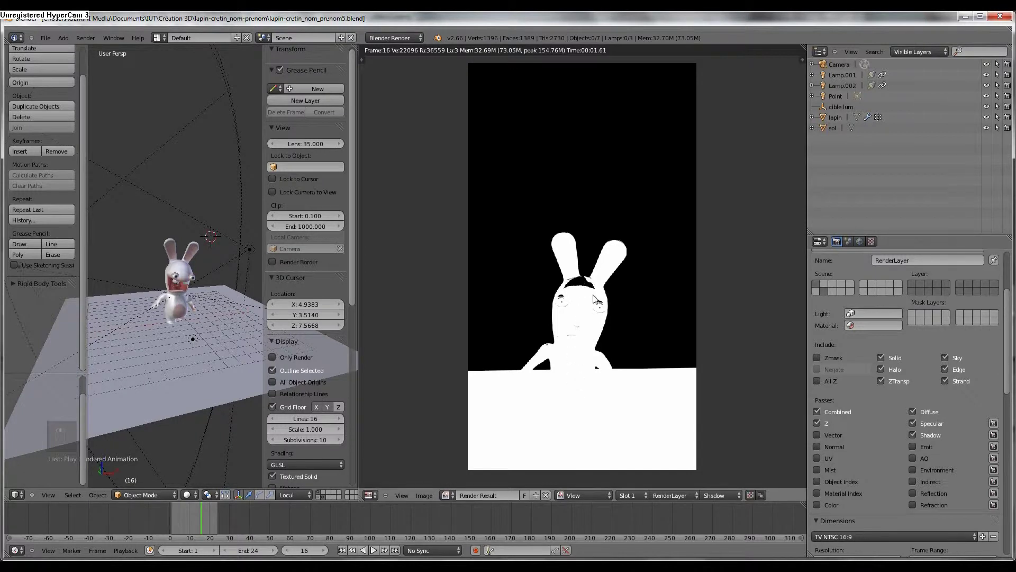
View the Diffuse pass of the render result, followed by the Spec pass.
left_click(719, 494)
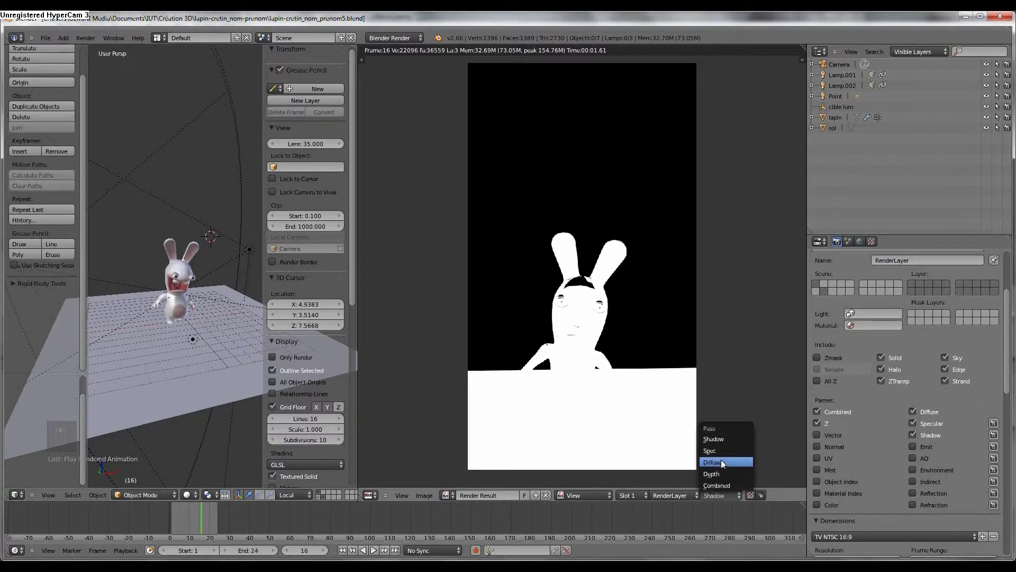
left_click(723, 462)
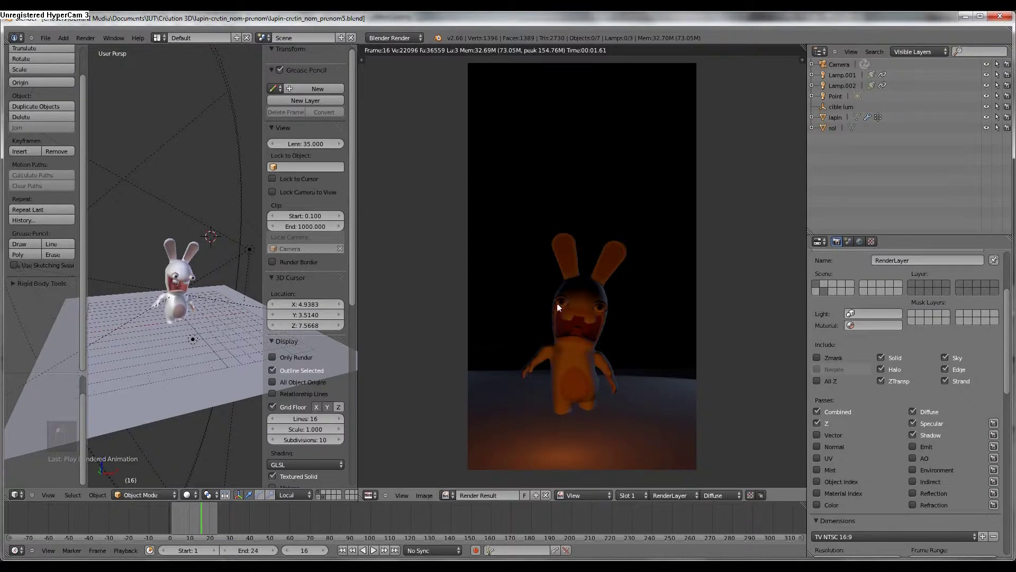
left_click(714, 494)
left_click(725, 450)
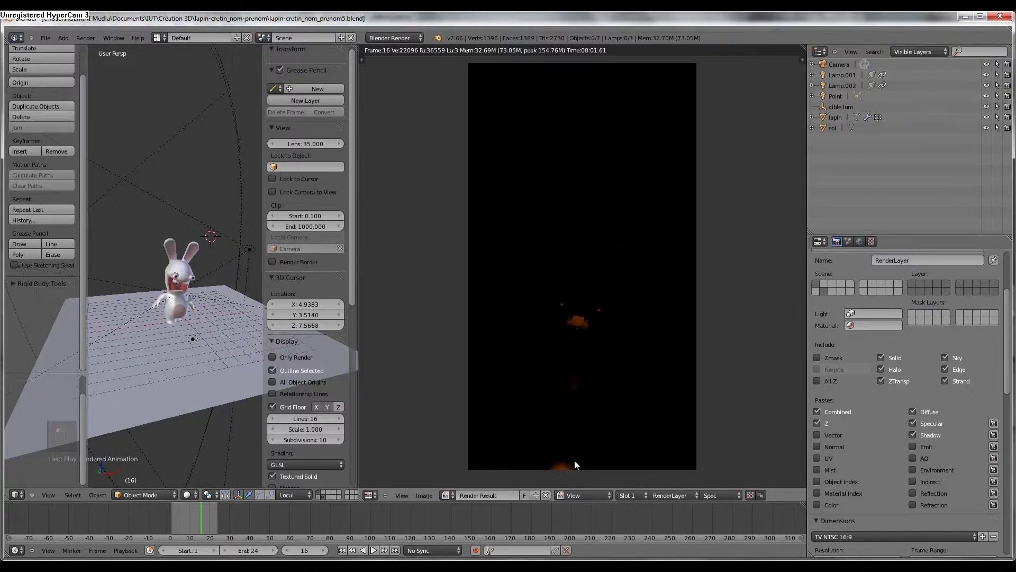
Show the Combined pass, enable the Color pass for the render layer, render the frame again and display its Color pass.
left_click(706, 496)
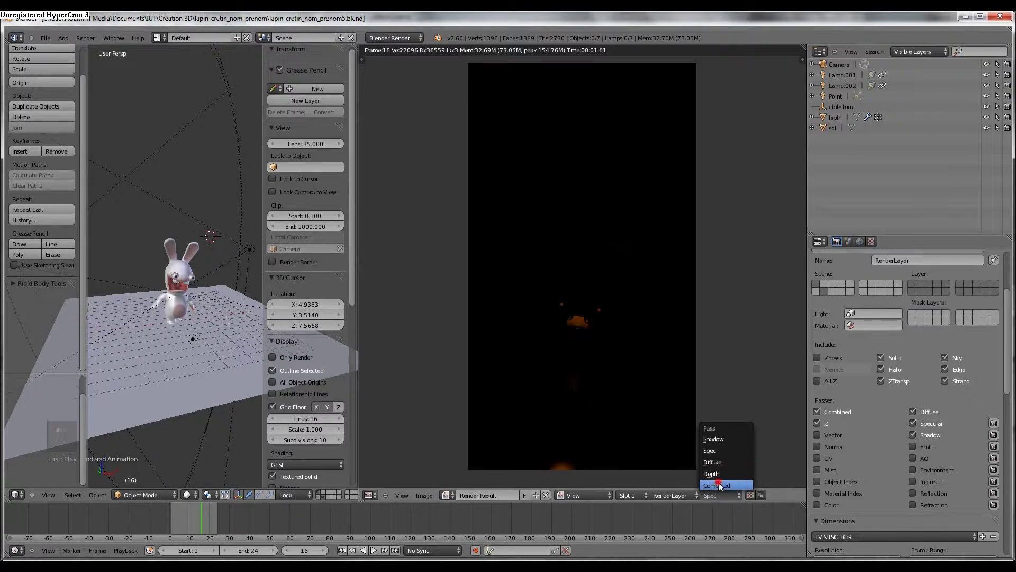
left_click(717, 485)
left_click(817, 505)
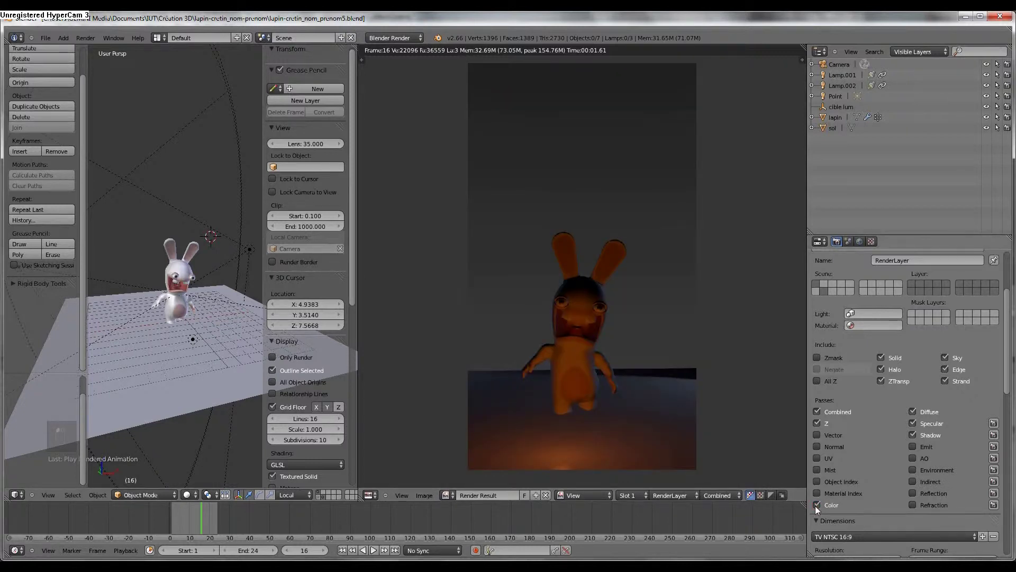
key("F12")
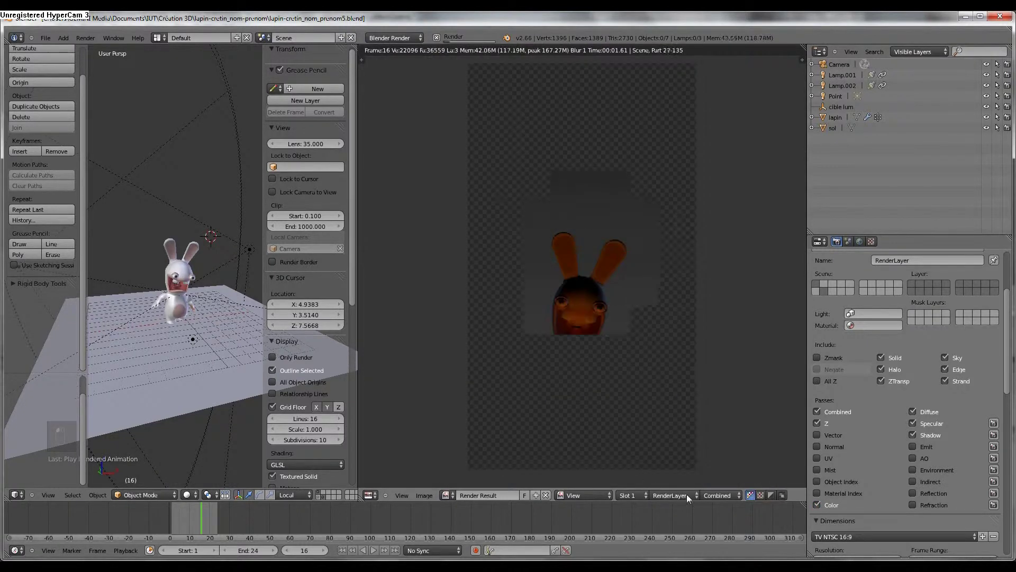
left_click(719, 497)
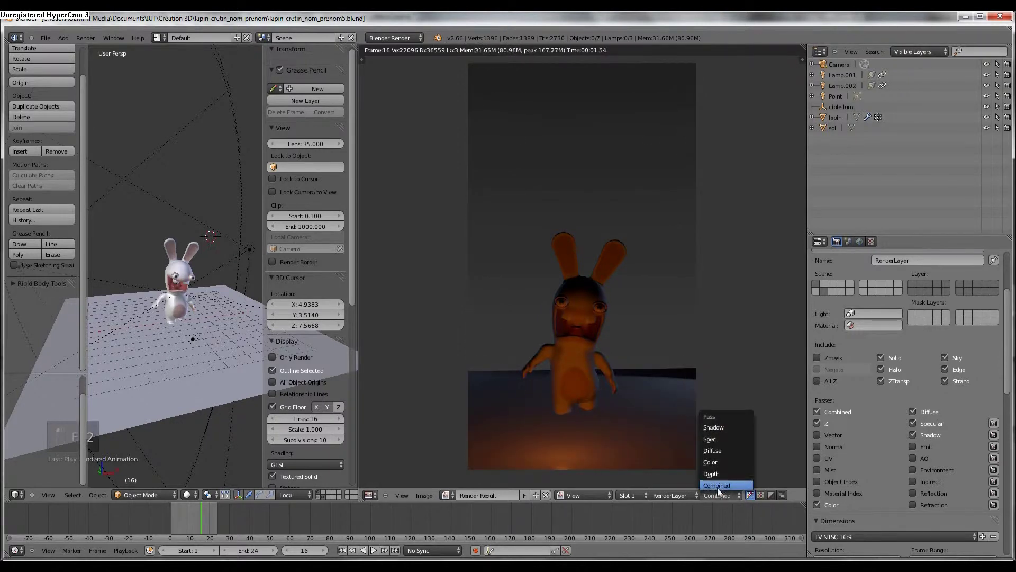
left_click(716, 459)
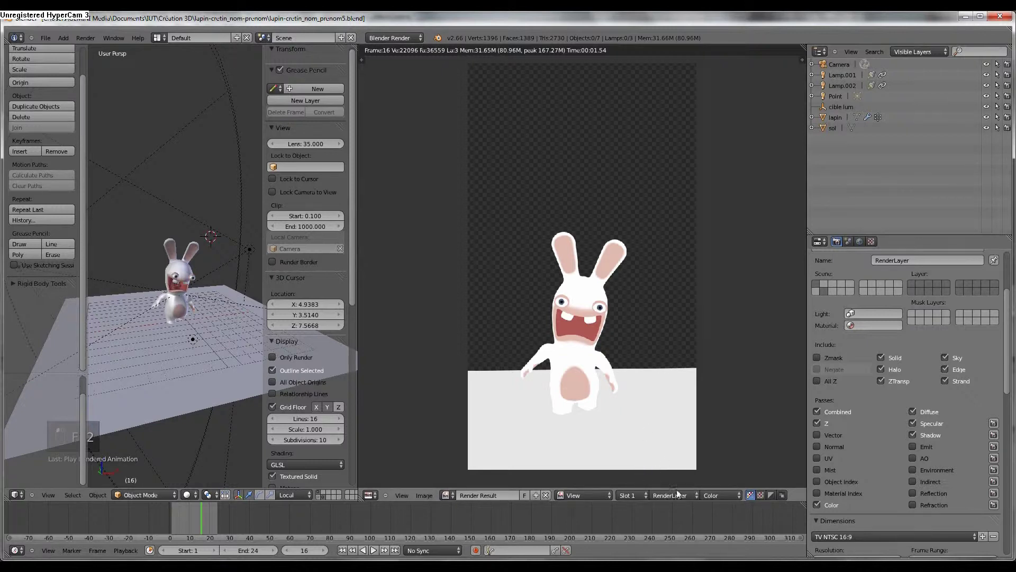
Save the displayed Color pass as color.png in the rendus folder.
left_click(426, 496)
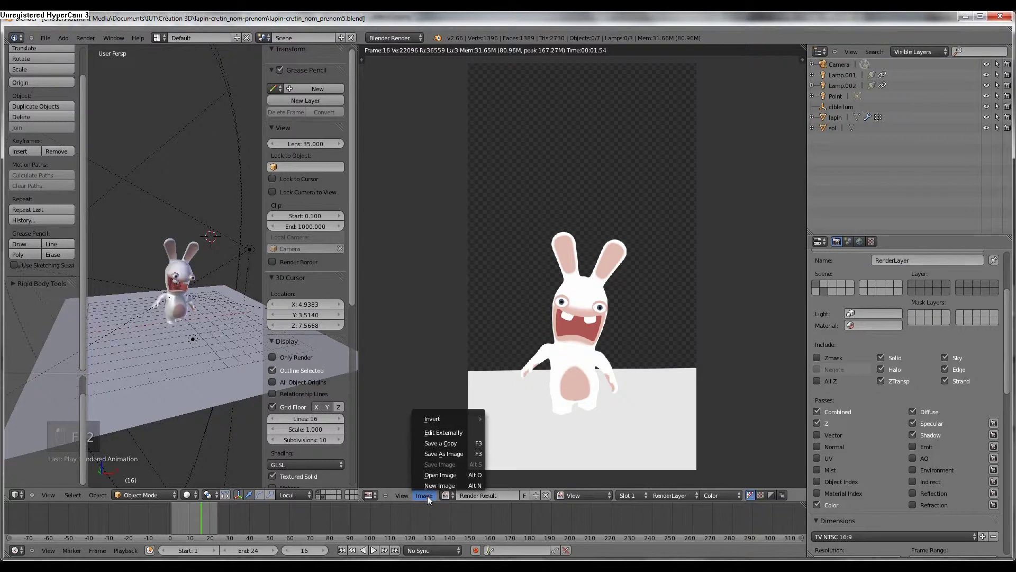
left_click(447, 454)
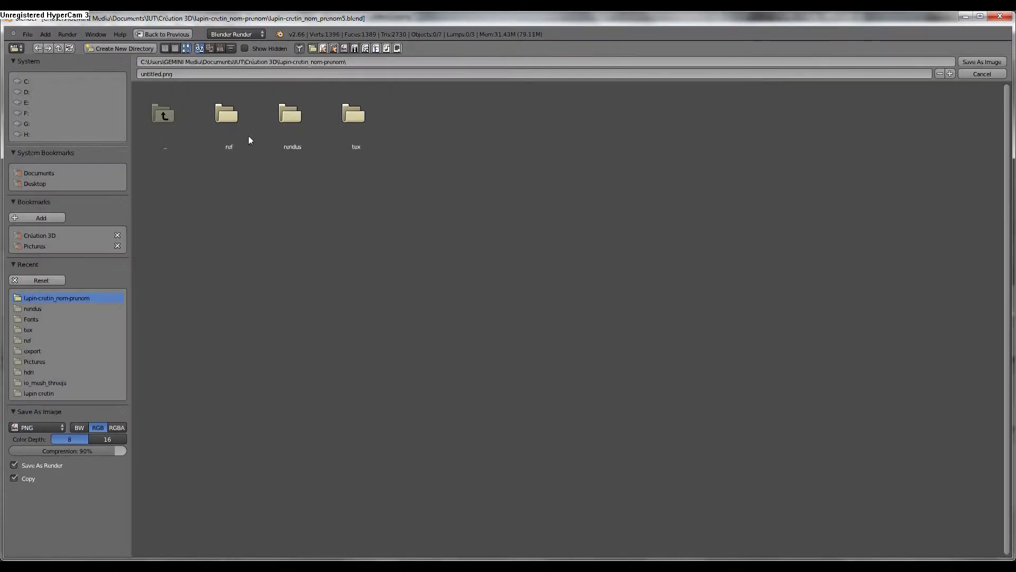
left_click(293, 122)
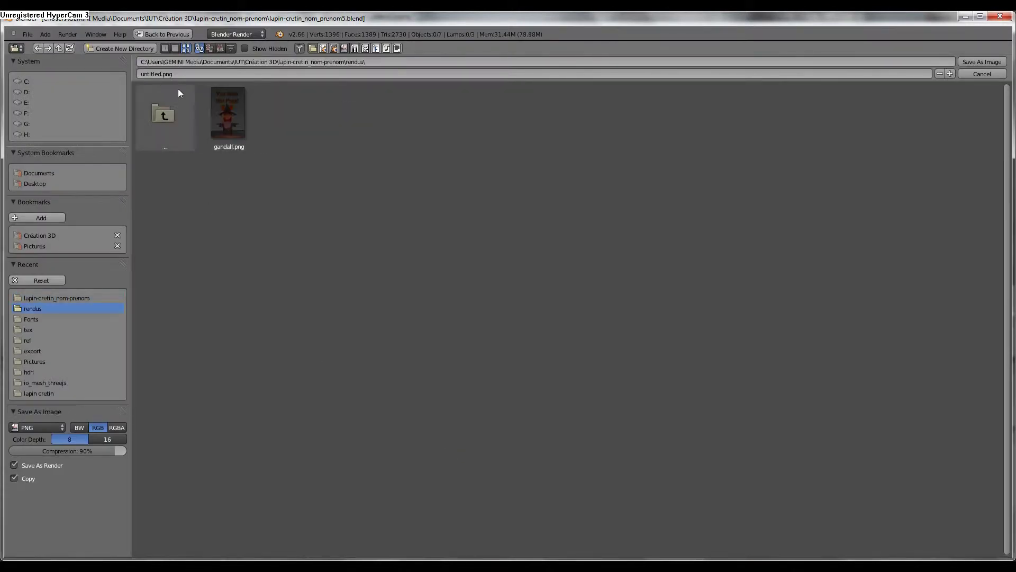
left_click(165, 74)
left_click(163, 74)
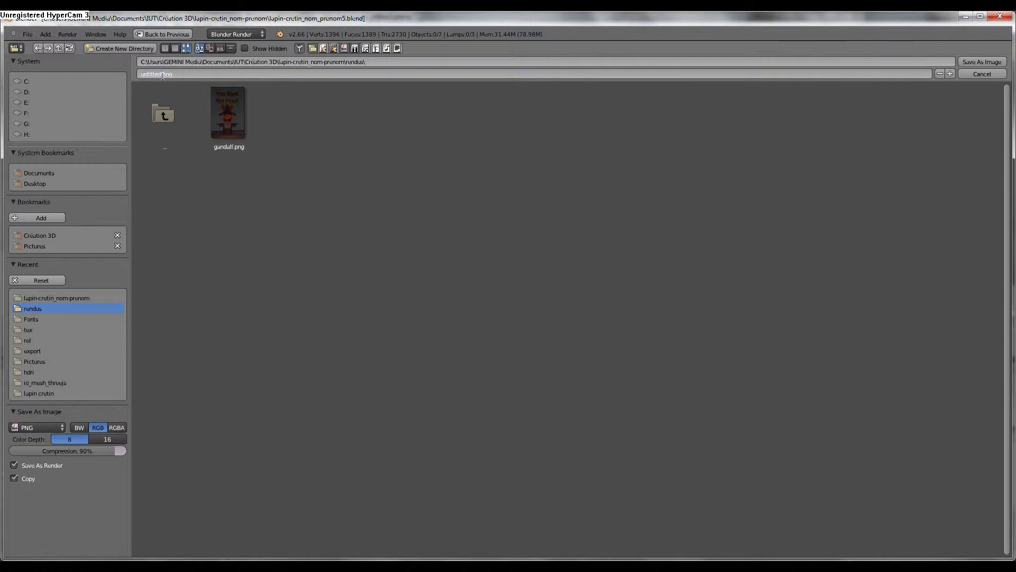
key("BackSpace")
key("BackSpace")
key("BackSpace")
key("BackSpace")
key("BackSpace")
key("BackSpace")
key("BackSpace")
key("BackSpace")
type("color")
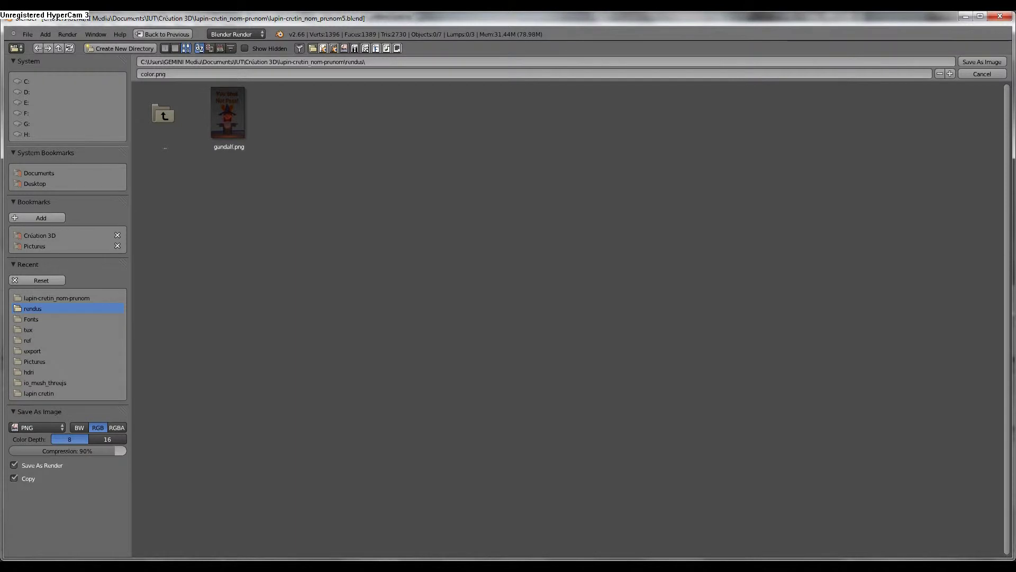
left_click(981, 62)
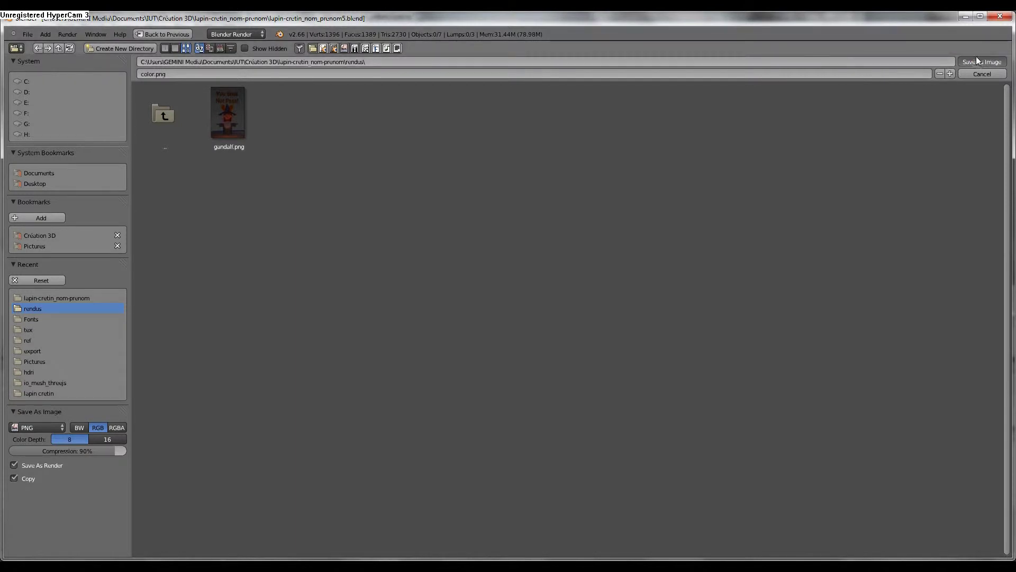
Display the Shadow pass of the render result and save it as shadow.png in the rendus folder.
left_click(720, 495)
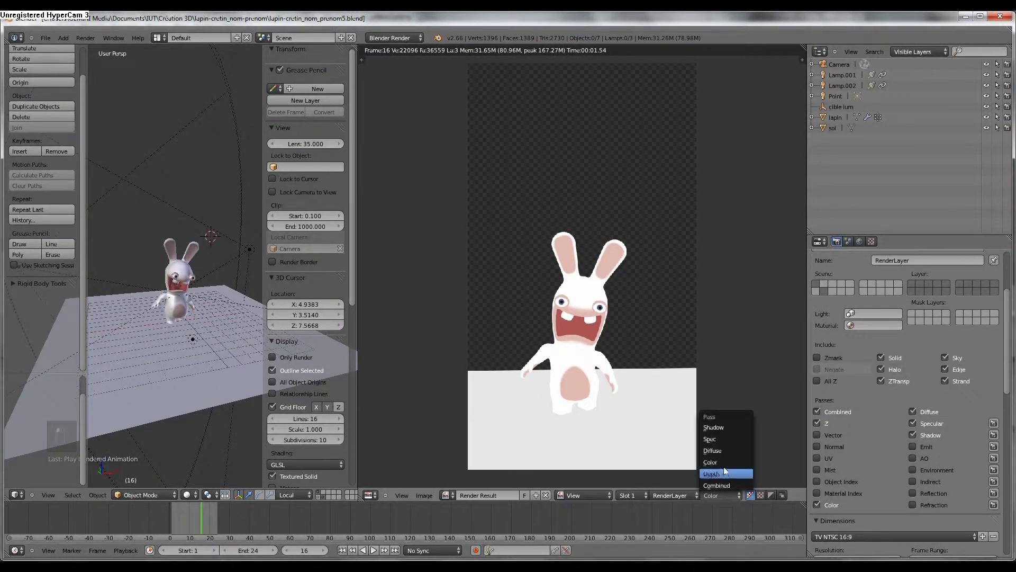
left_click(723, 428)
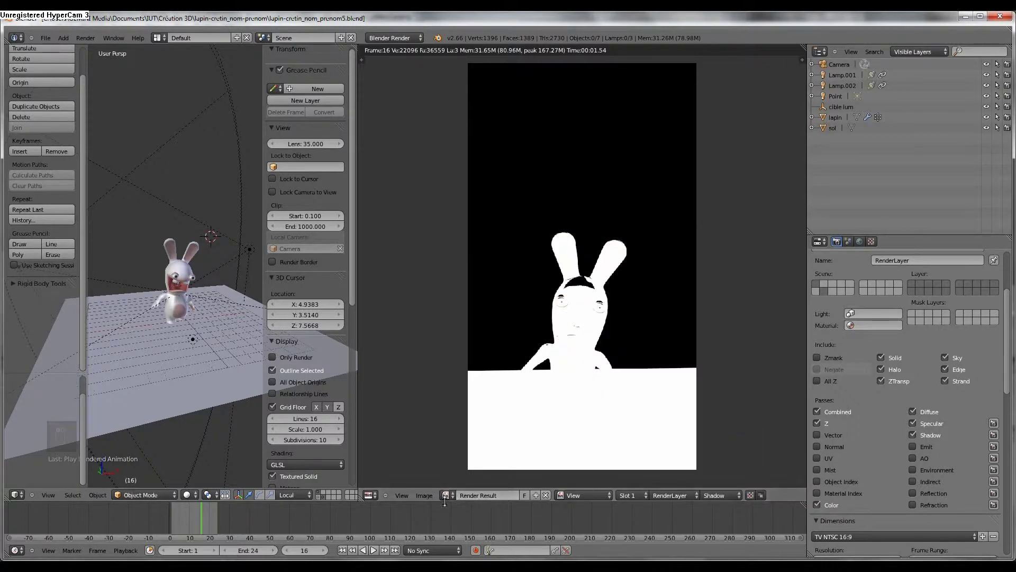
left_click(424, 495)
left_click(443, 453)
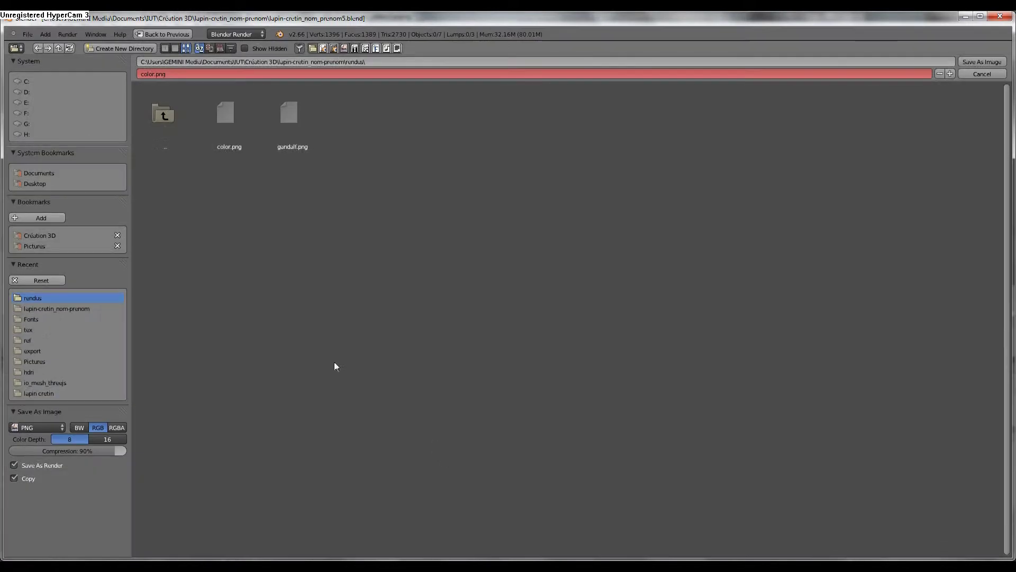
left_click(189, 74)
key("BackSpace")
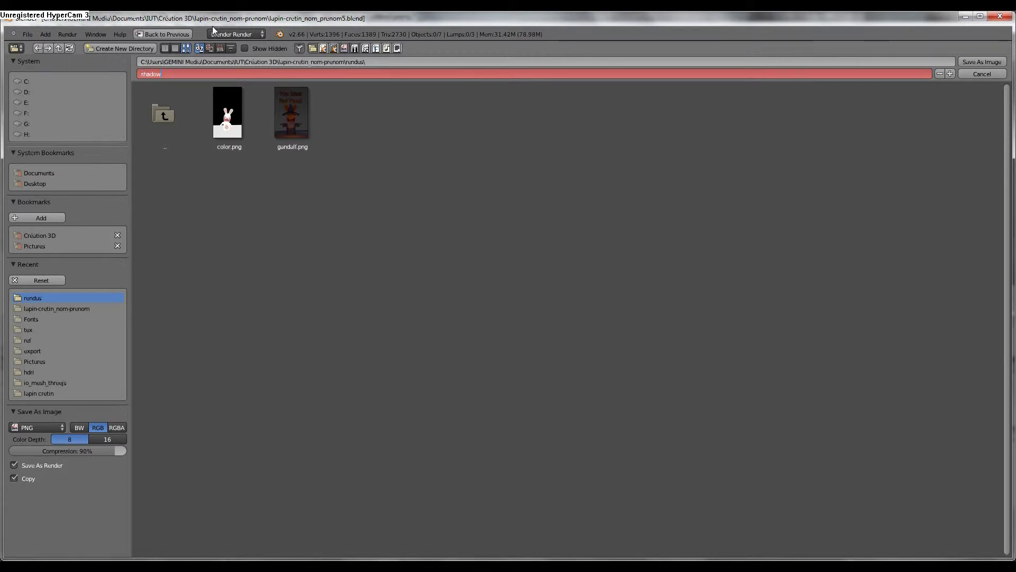
key("Return")
left_click(983, 62)
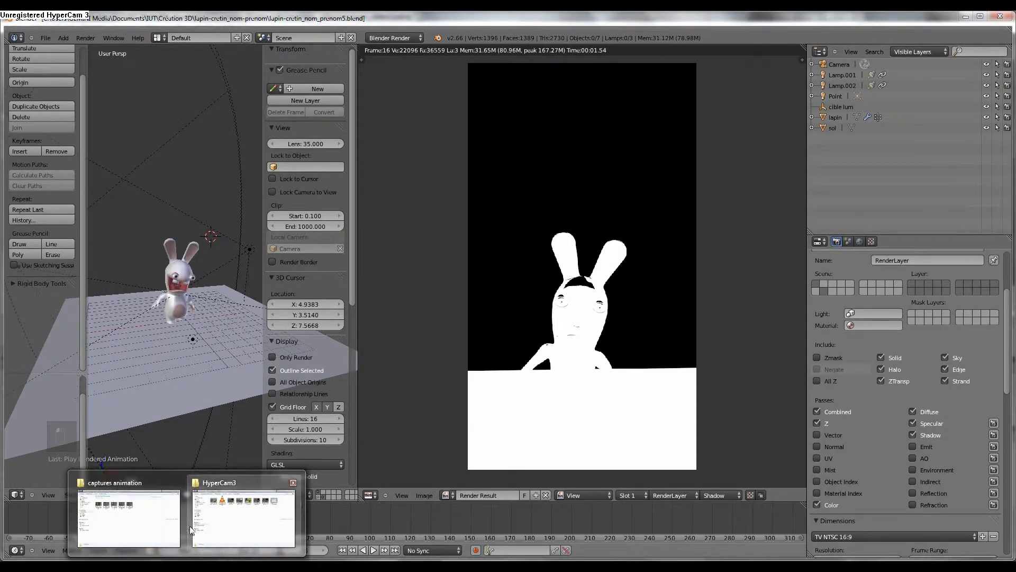
Switch to the file explorer, close the HyperCam3 window and open the rendus folder inside Création 3D's lapin-cretin_nom-prenom folder.
left_click(175, 525)
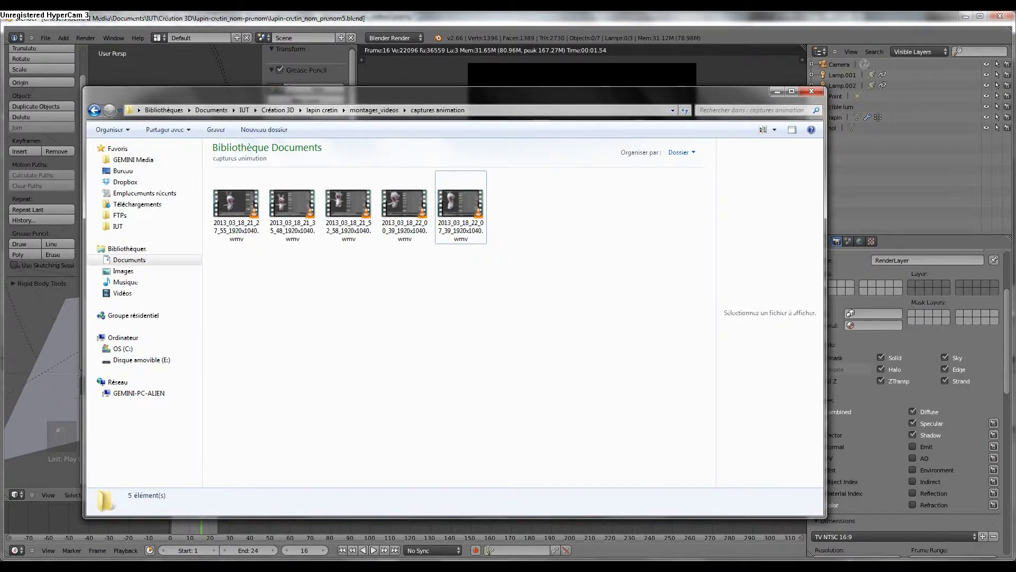
left_click(244, 507)
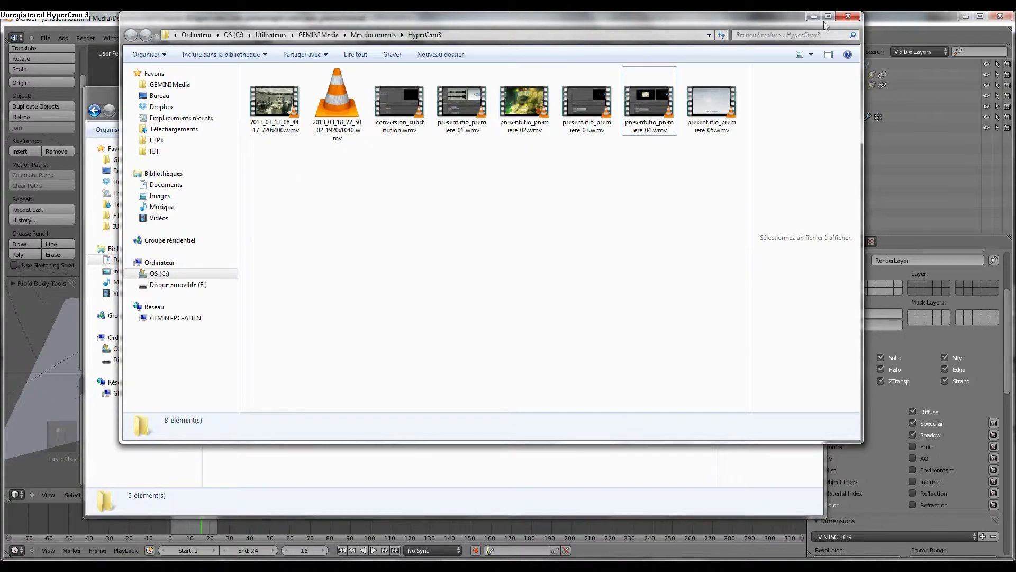
left_click(848, 16)
left_click(321, 110)
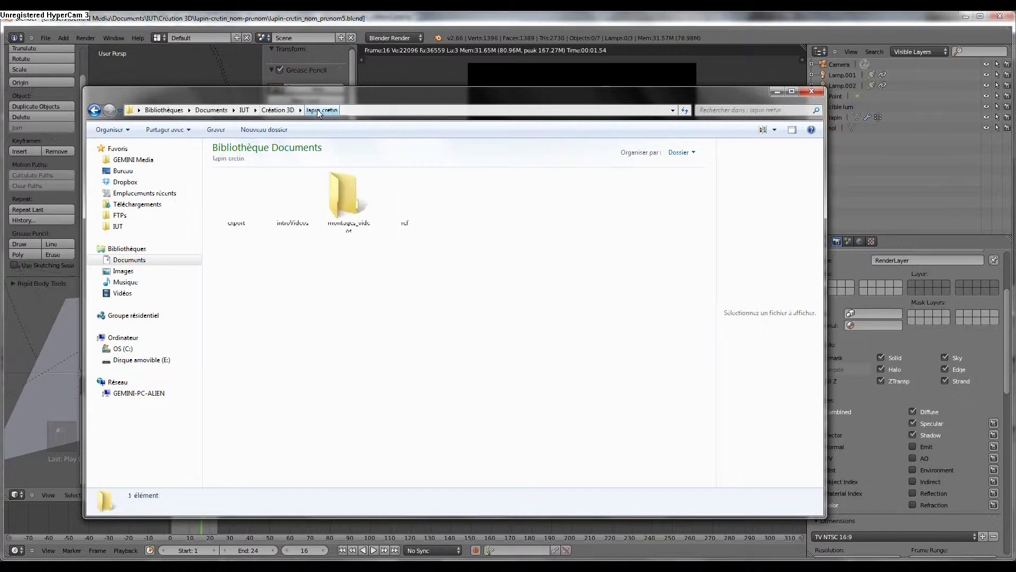
left_click(244, 110)
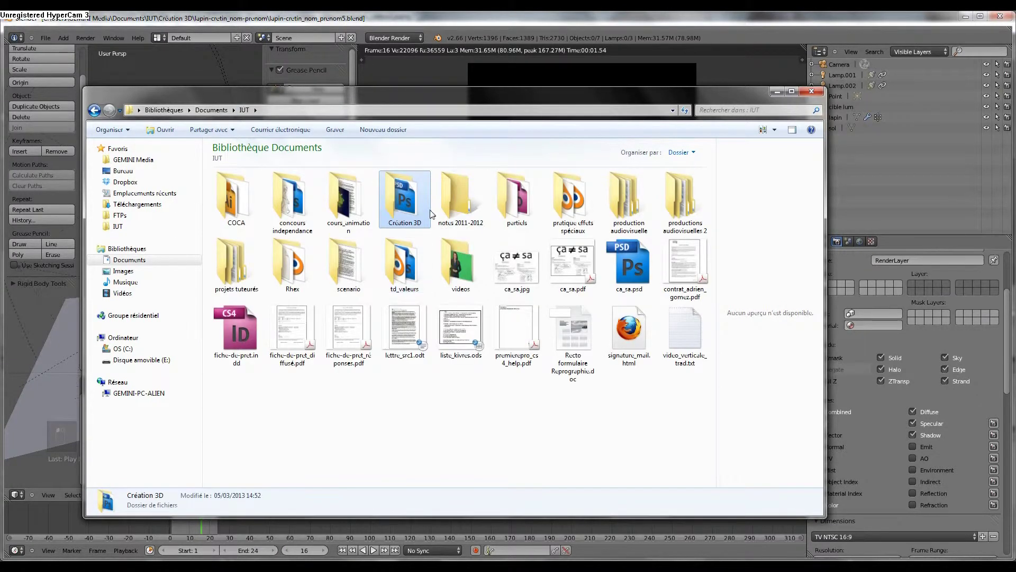
double_click(419, 208)
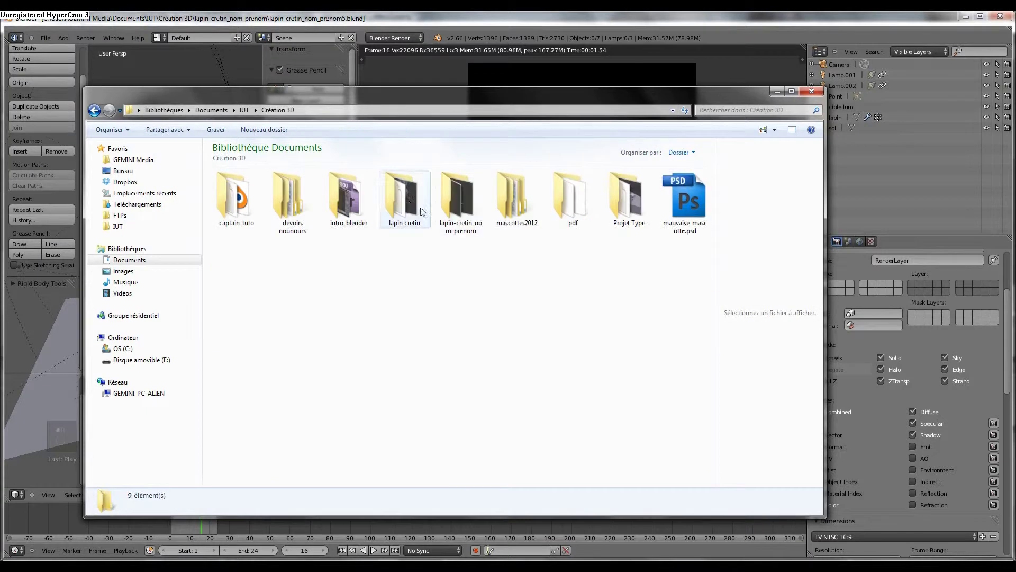
double_click(463, 209)
double_click(294, 200)
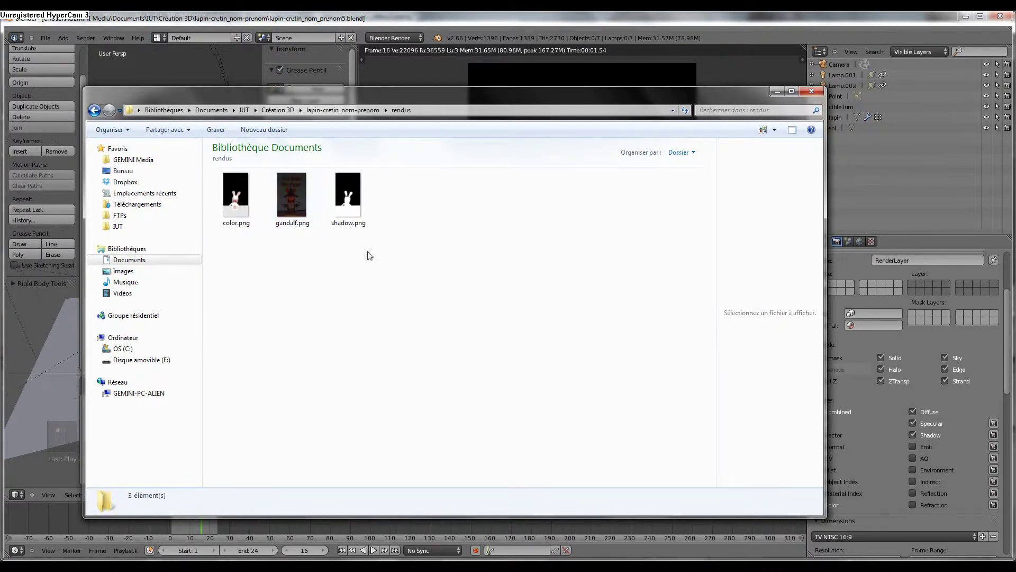
Select shadow.png and color.png together, preview color.png alone and close the file explorer window.
left_click(325, 210)
left_click(236, 196, "ctrl")
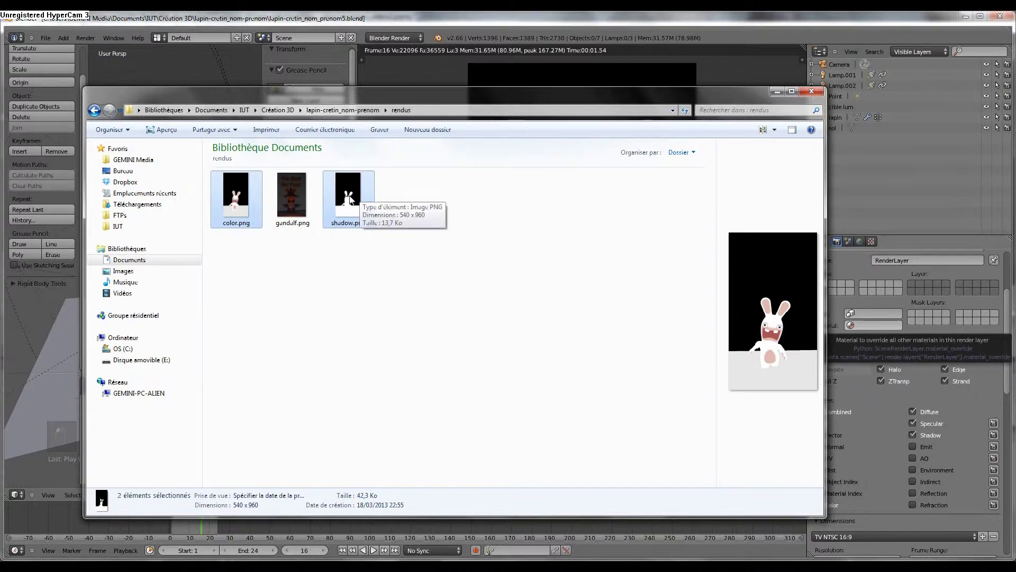
left_click(237, 211)
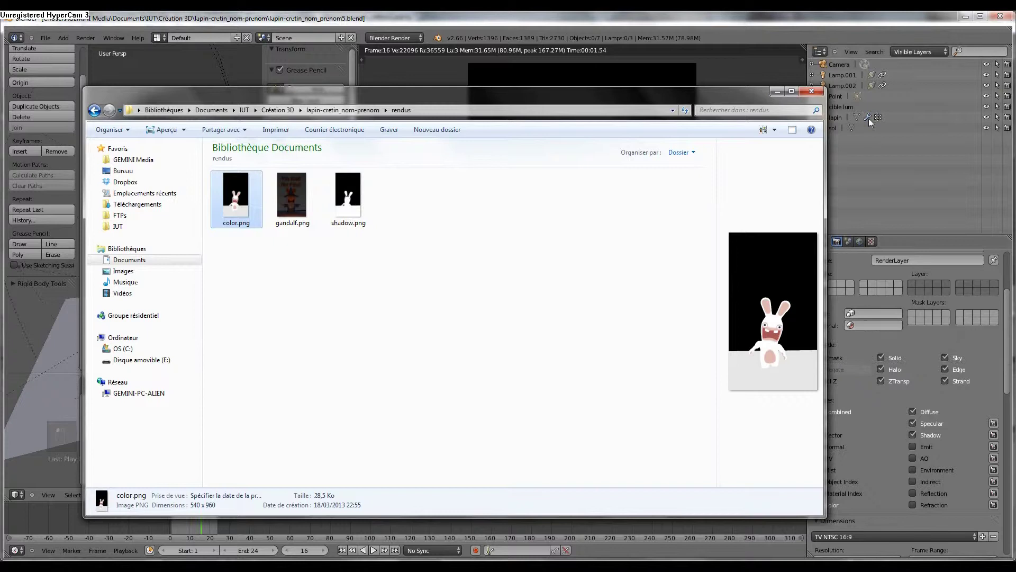
key("alt+F4")
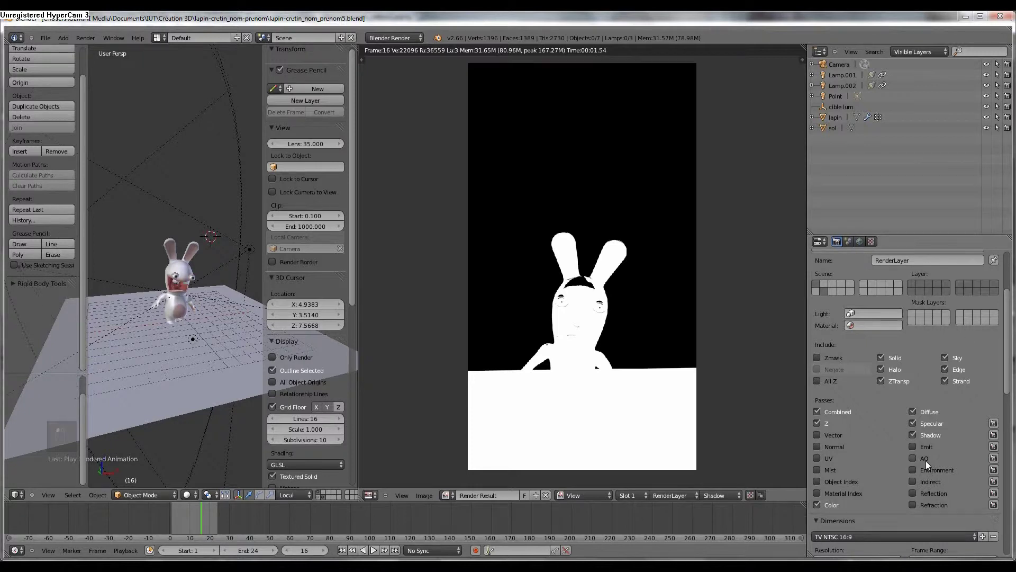
Review the render dimension presets without choosing a different one.
left_click_drag(1008, 375, 1009, 431)
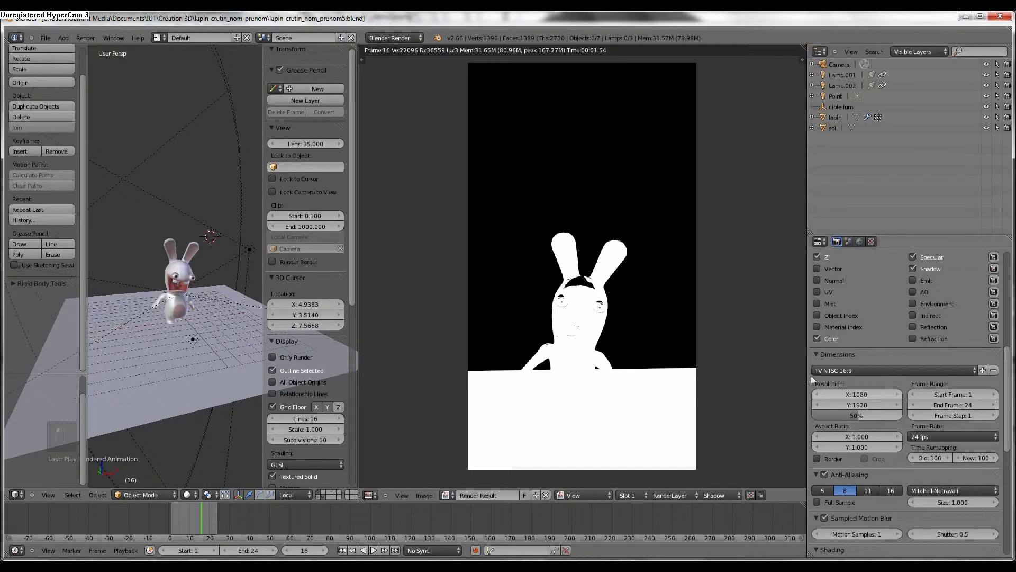
left_click(854, 369)
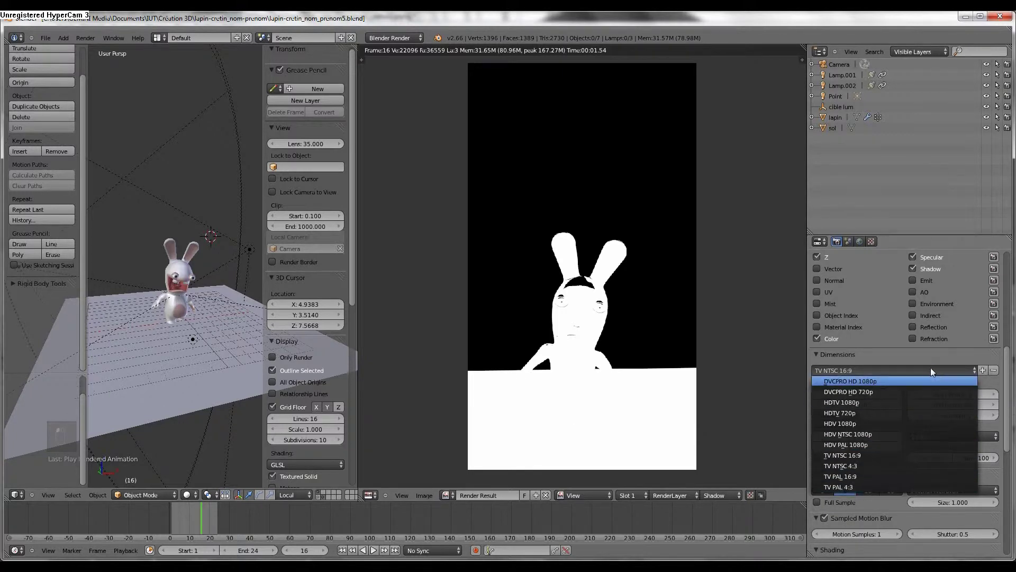
left_click(937, 354)
left_click(819, 353)
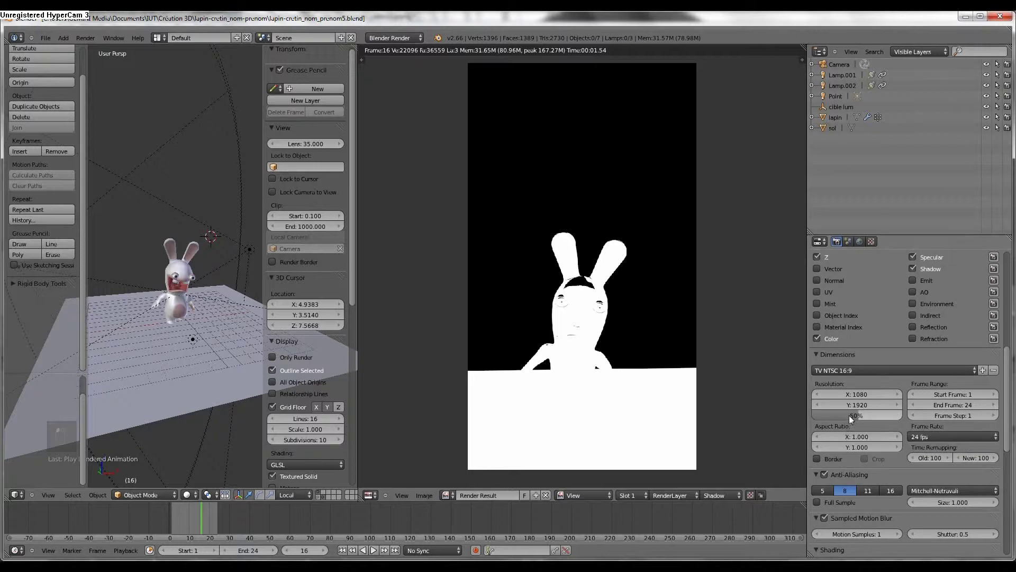
Render the frame at the current scale, set the resolution percentage to 100% and render it again to compare the detail.
key("F12")
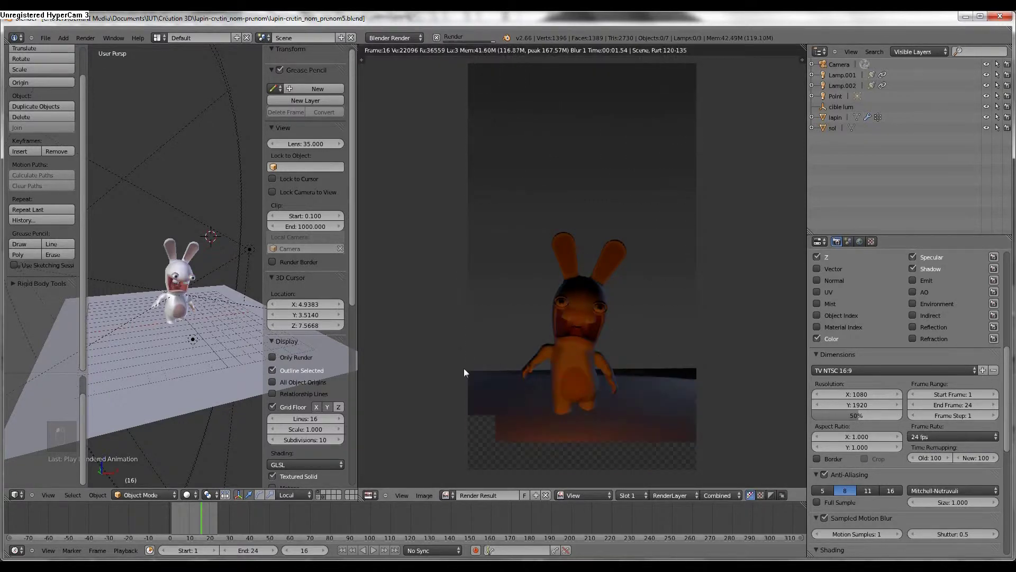
left_click_drag(856, 416, 895, 416)
key("F12")
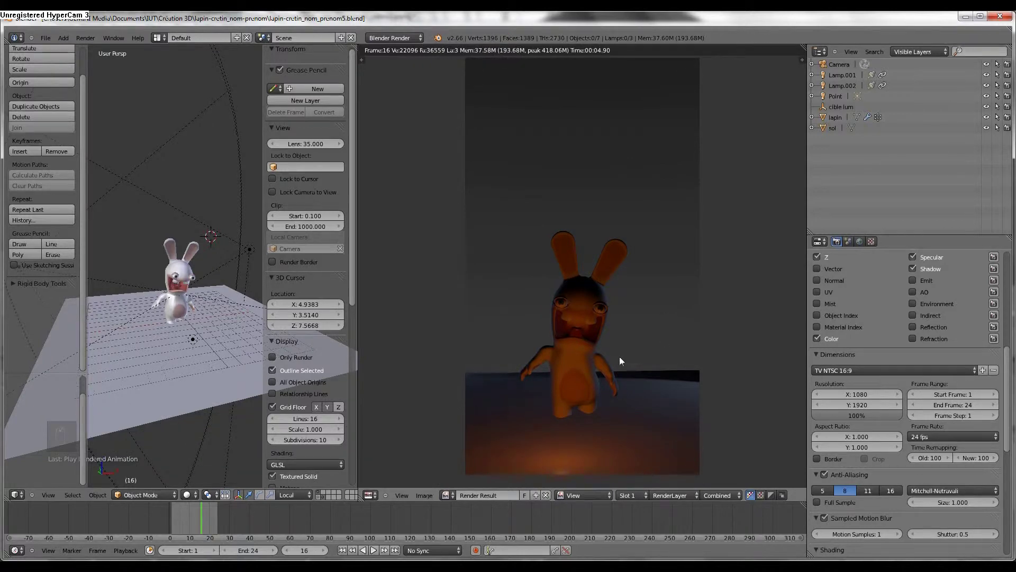
scroll(619, 357, "up", 3)
Set the render resolution percentage to 50%.
left_click(857, 416)
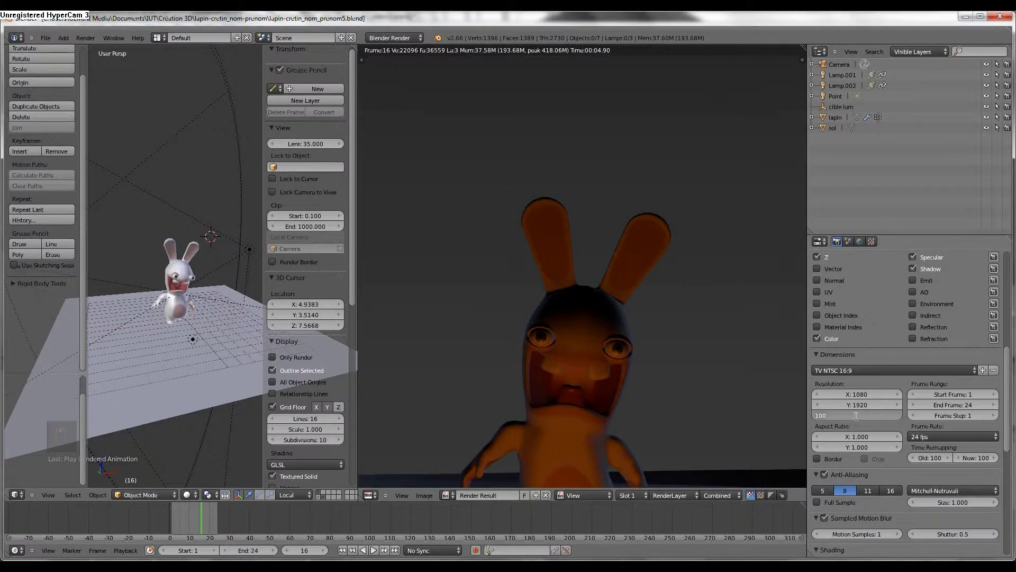
type("50")
key("Return")
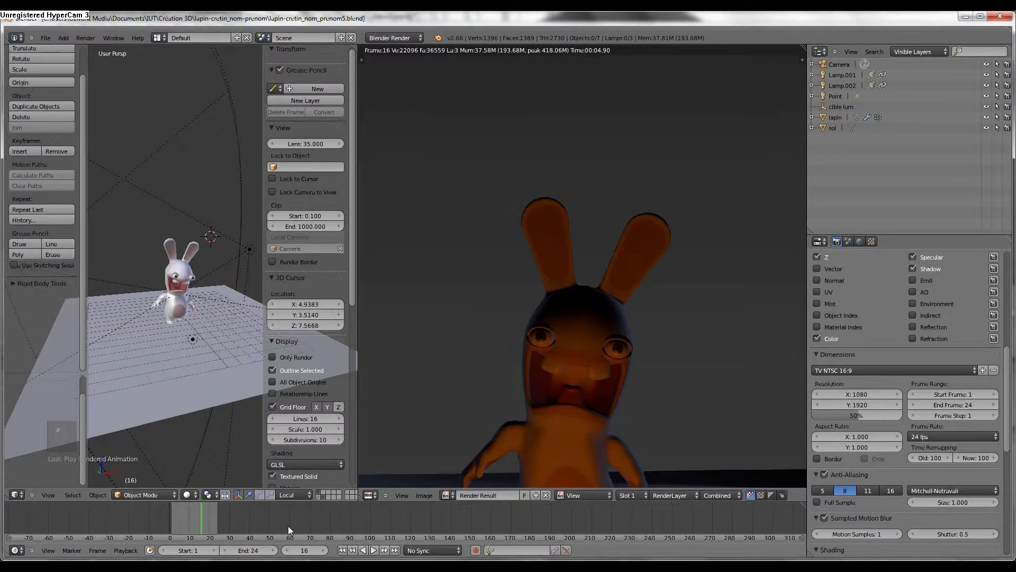
Review the available frame rates for the render without choosing a different one.
mouse_move(415, 555)
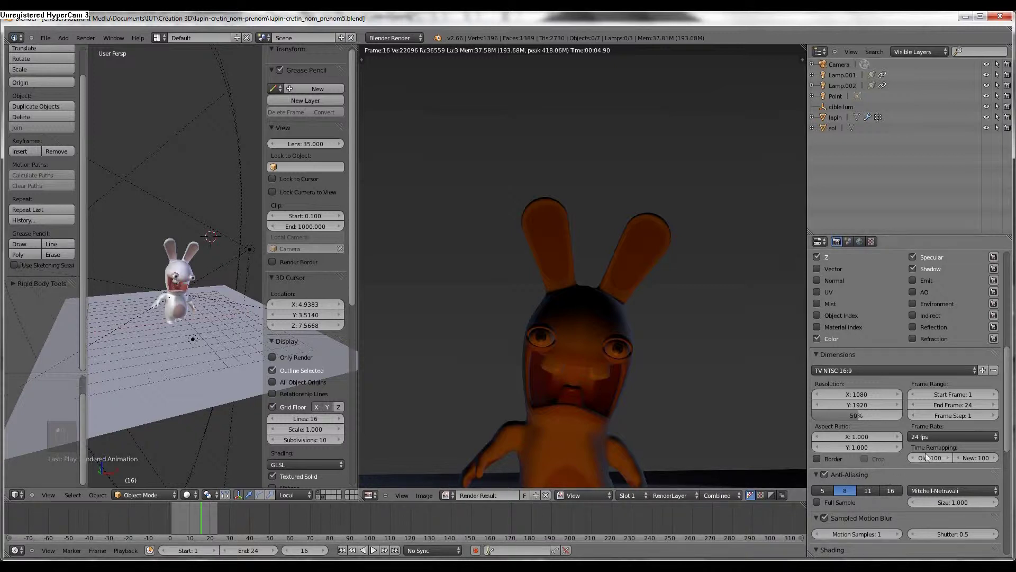
left_click(935, 438)
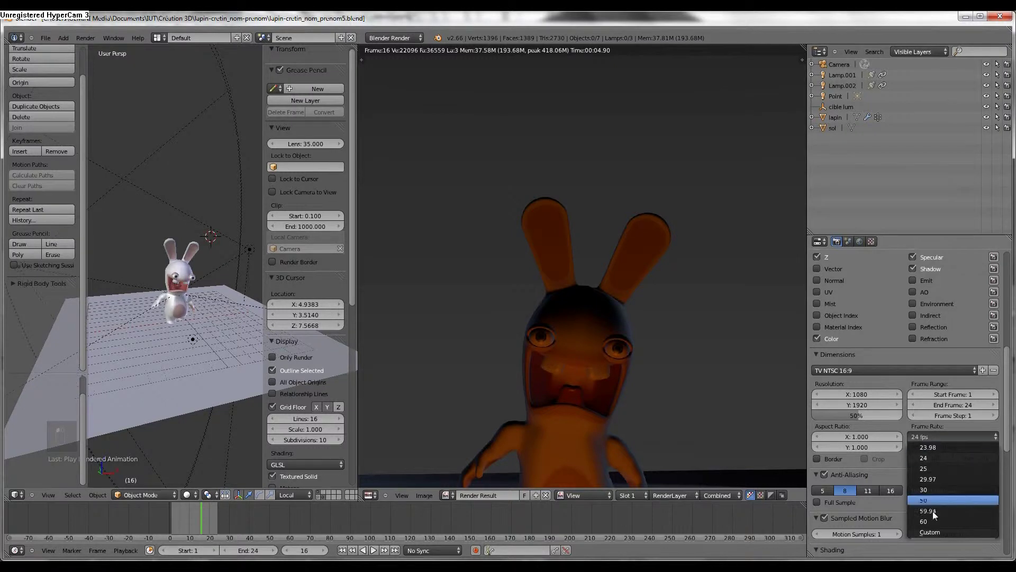
left_click(931, 436)
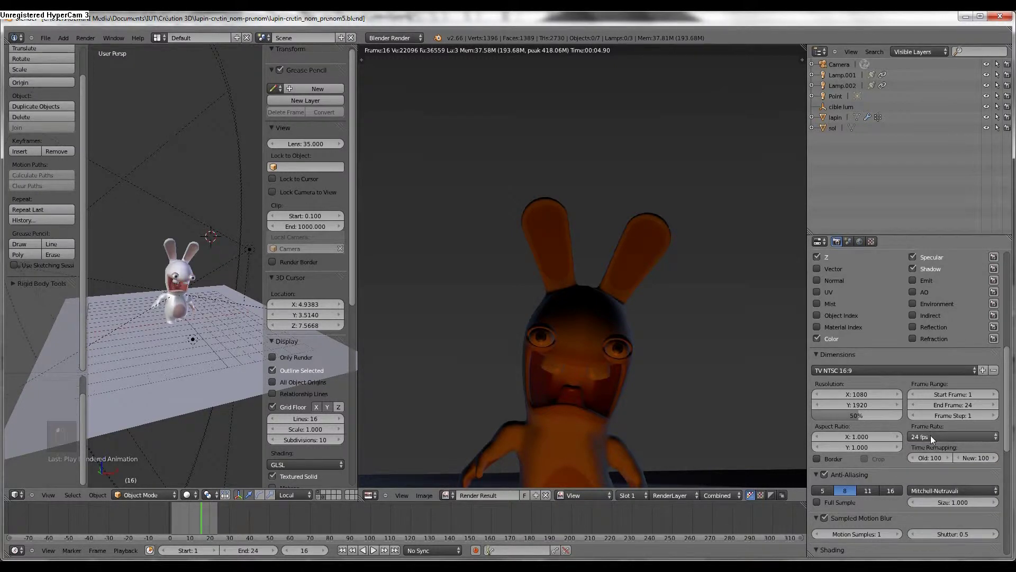
Look through the render frame rate options once more and keep 24 fps.
left_click(938, 436)
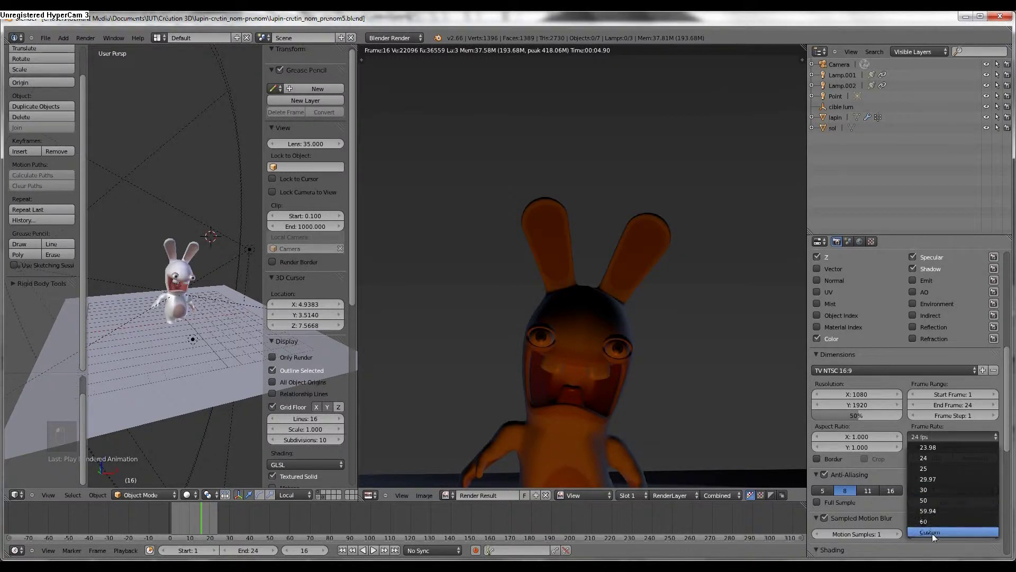
left_click(932, 452)
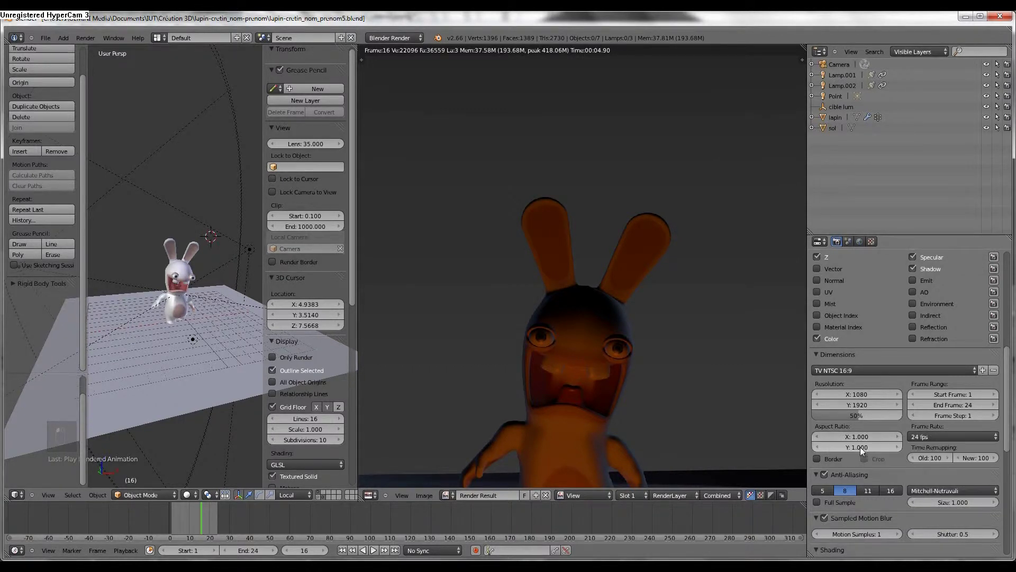
Render the frame with an X aspect ratio of 2.000 to test the distortion, and restore the ratio to 1.000.
left_click(844, 436)
type("2.507")
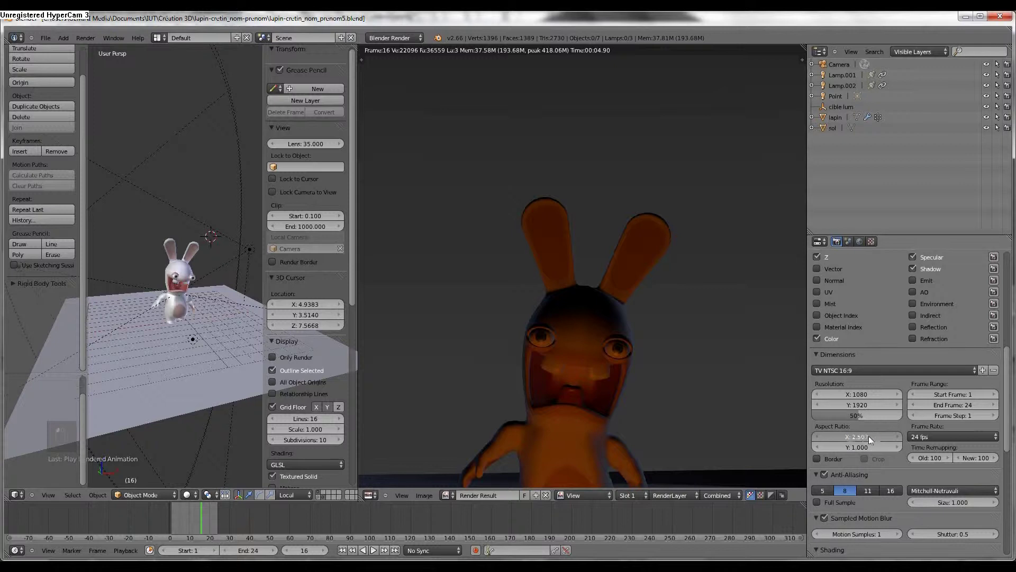
key("Return")
key("F12")
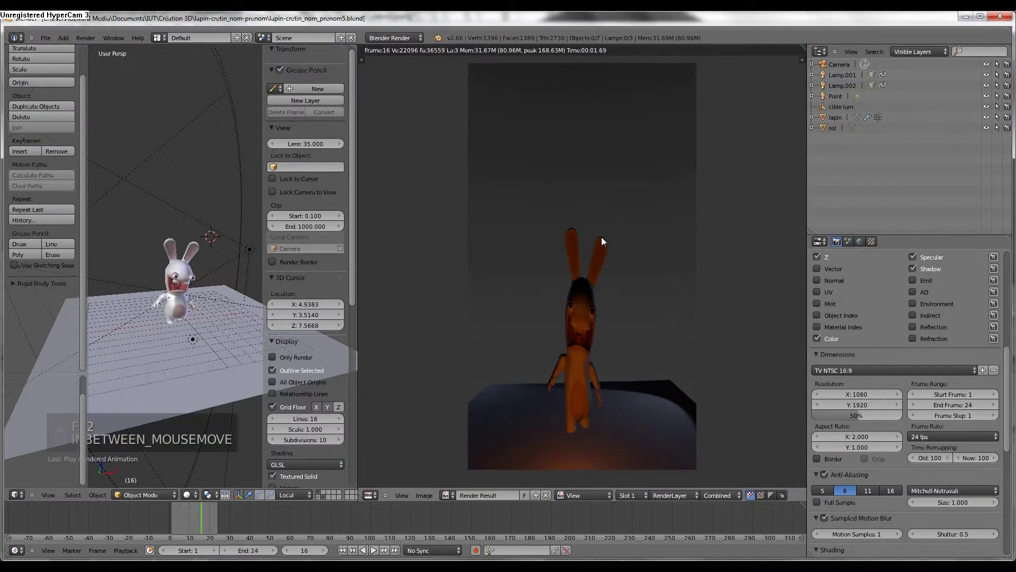
left_click(861, 437)
type("1")
key("Return")
Disable anti-aliasing, render the frame and examine the edges of the rabbit's ears up close.
scroll(843, 487, "up", 1)
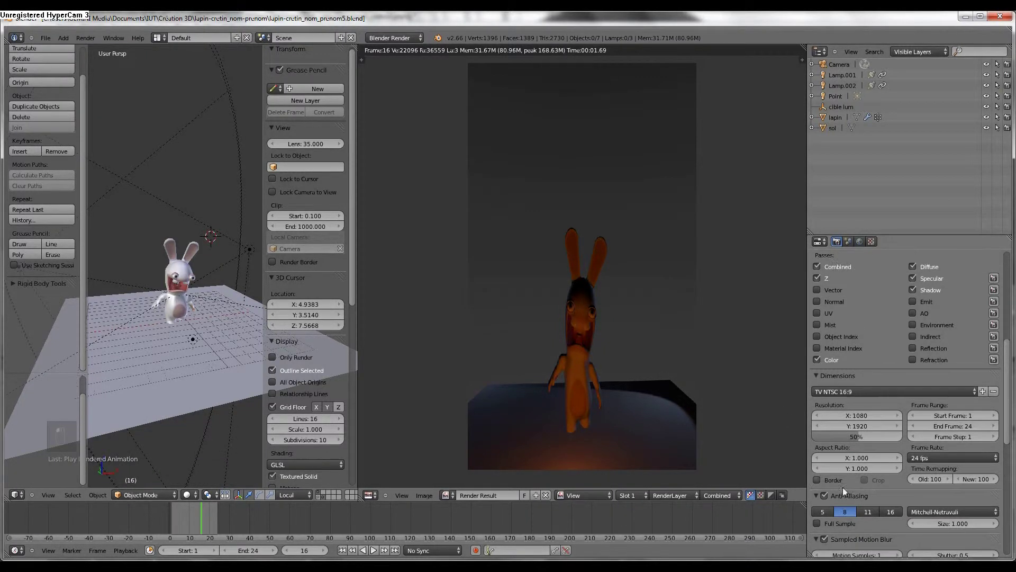
scroll(826, 479, "down", 2)
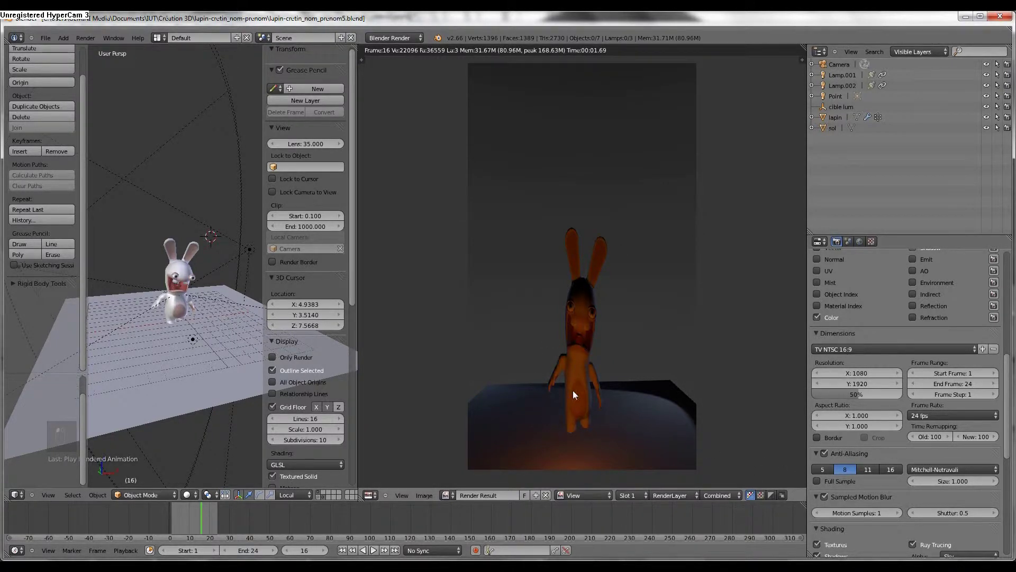
scroll(573, 390, "up", 6)
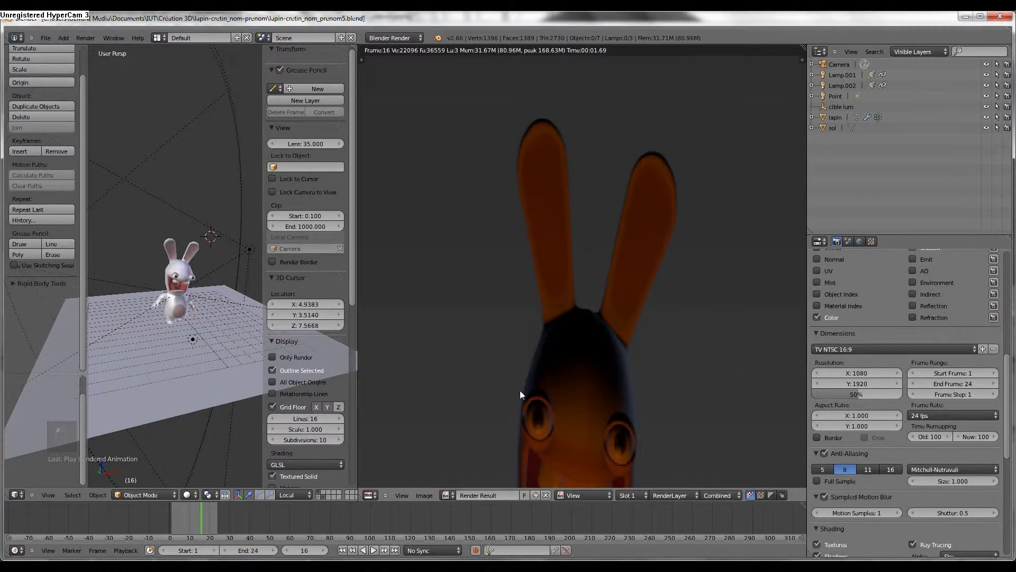
left_click(820, 452)
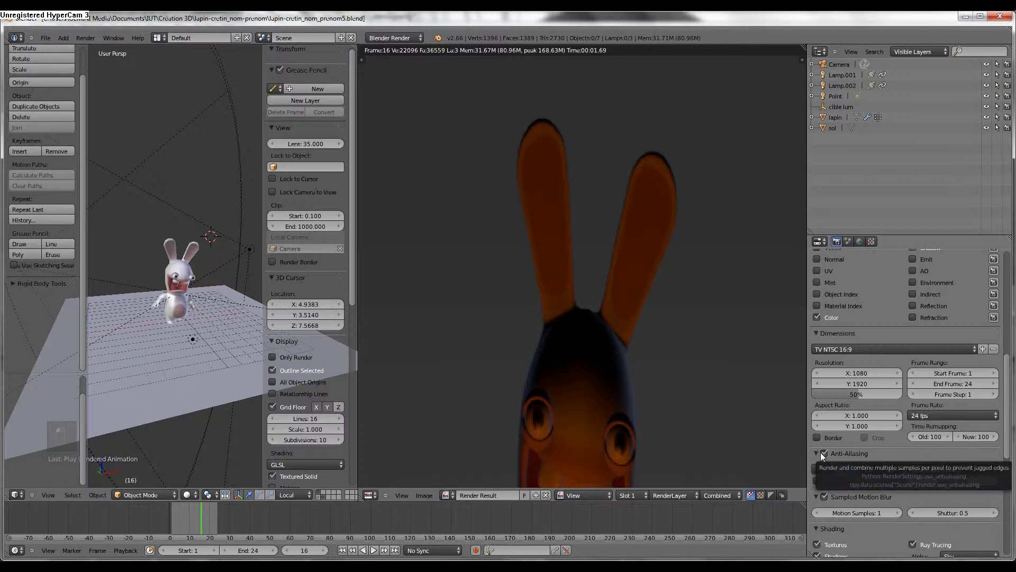
key("F12")
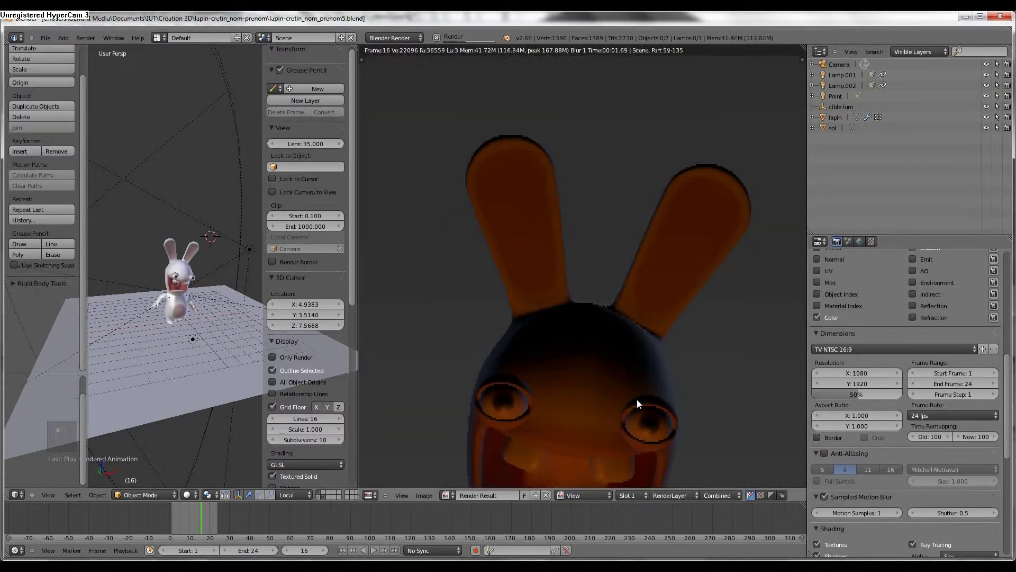
scroll(632, 370, "down", 3)
scroll(627, 373, "up", 7)
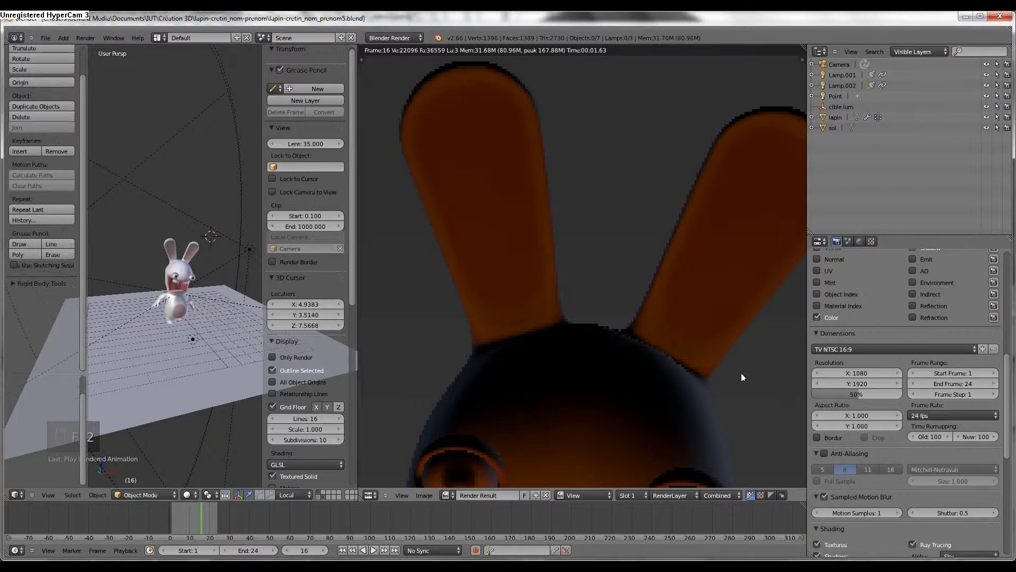
Re-enable anti-aliasing, render the frame again to compare the edges, and collapse the anti-aliasing settings.
left_click(824, 453)
key("F12")
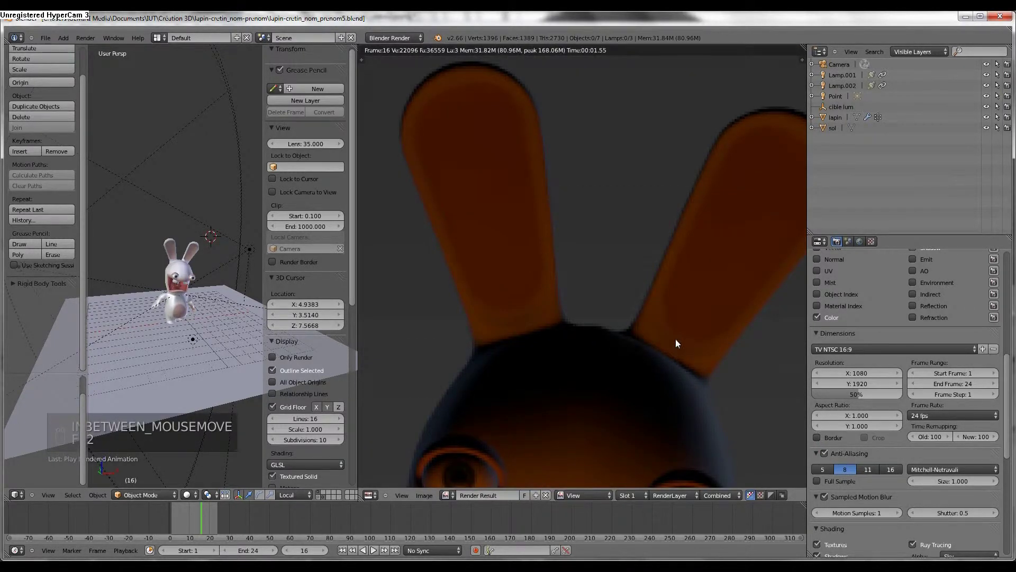
left_click(815, 453)
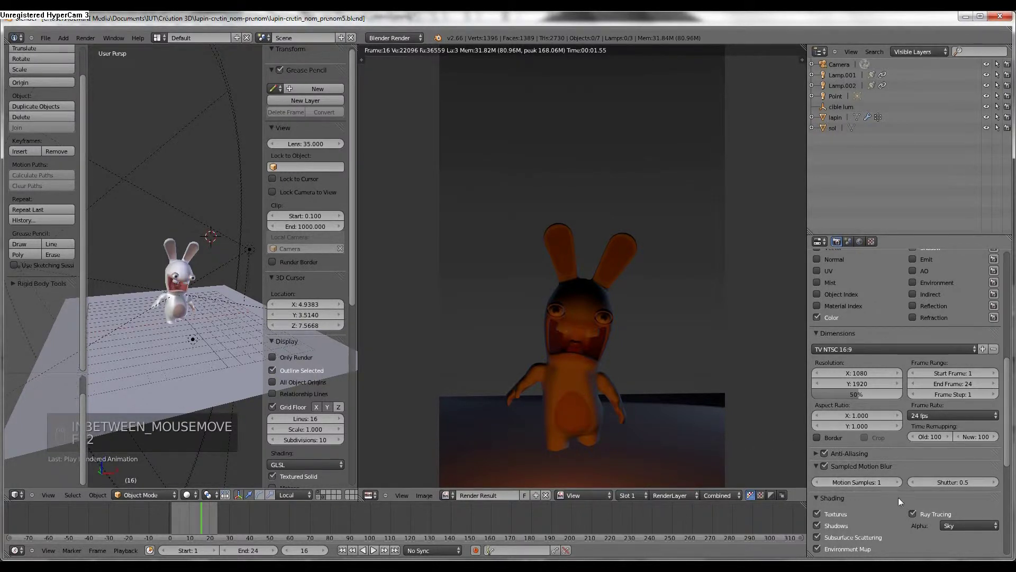
Set the sampled motion blur to 4 motion samples and render the frame.
left_click(878, 483)
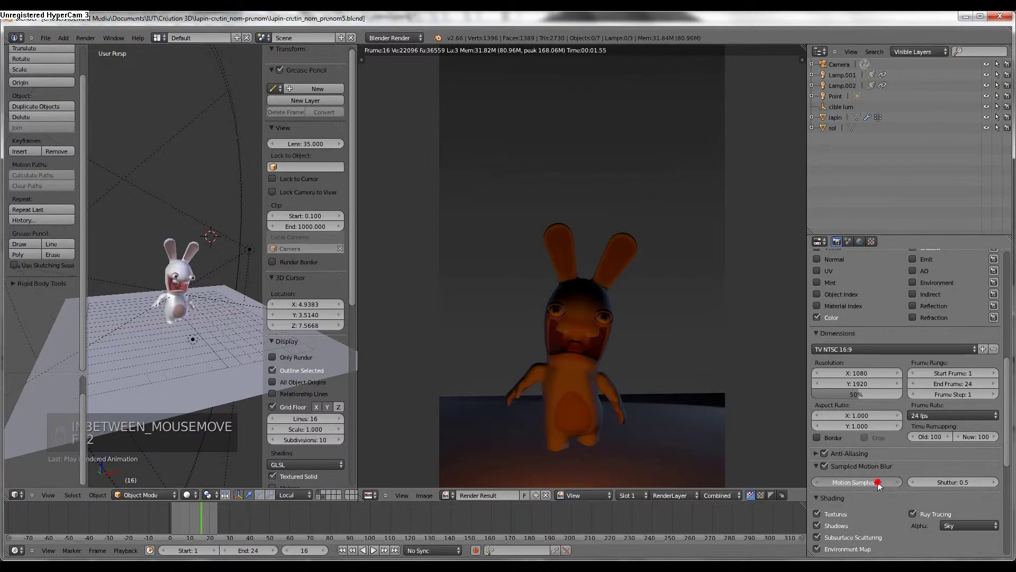
type("4")
key("Return")
key("F12")
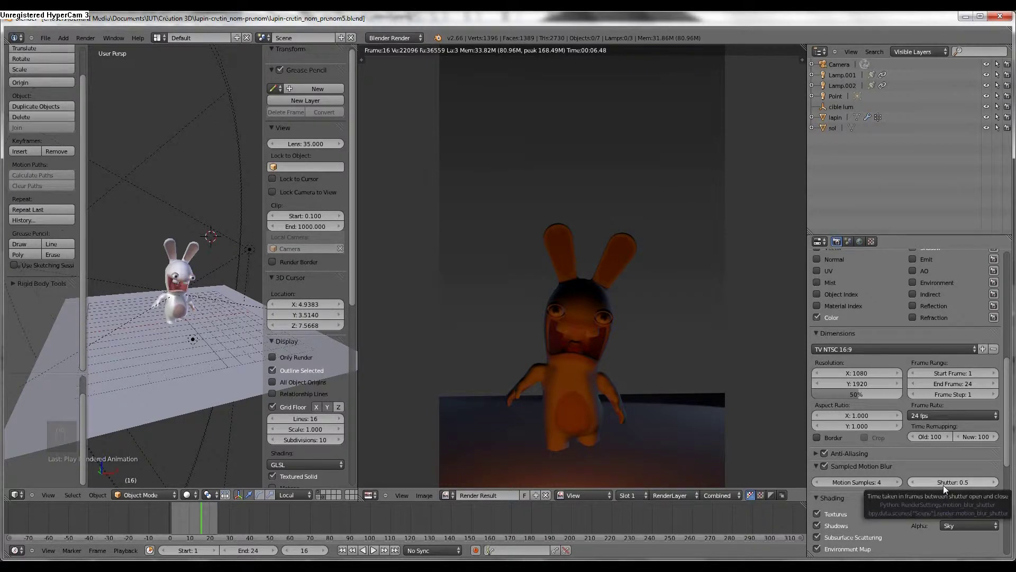
Try a motion blur shutter of 4.0 on the rendered frame.
left_click(961, 484)
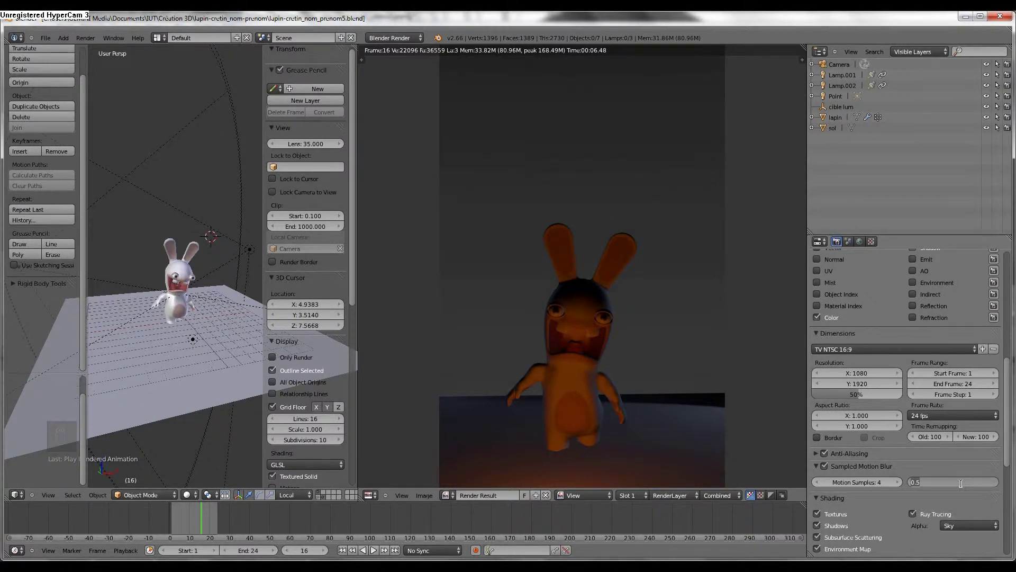
type("4")
key("Return")
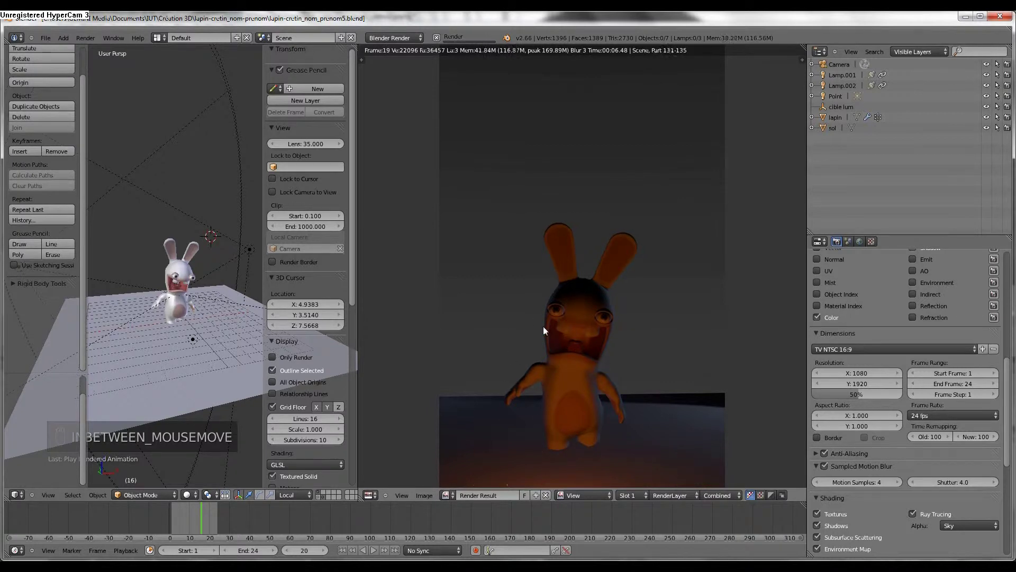
key("Escape")
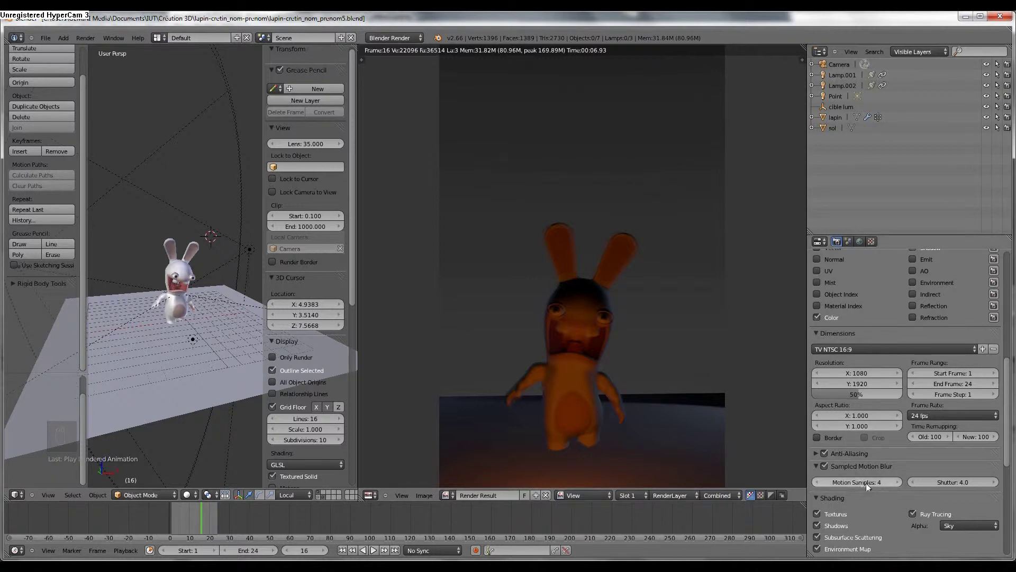
Set the motion blur shutter to 0.5.
left_click(954, 483)
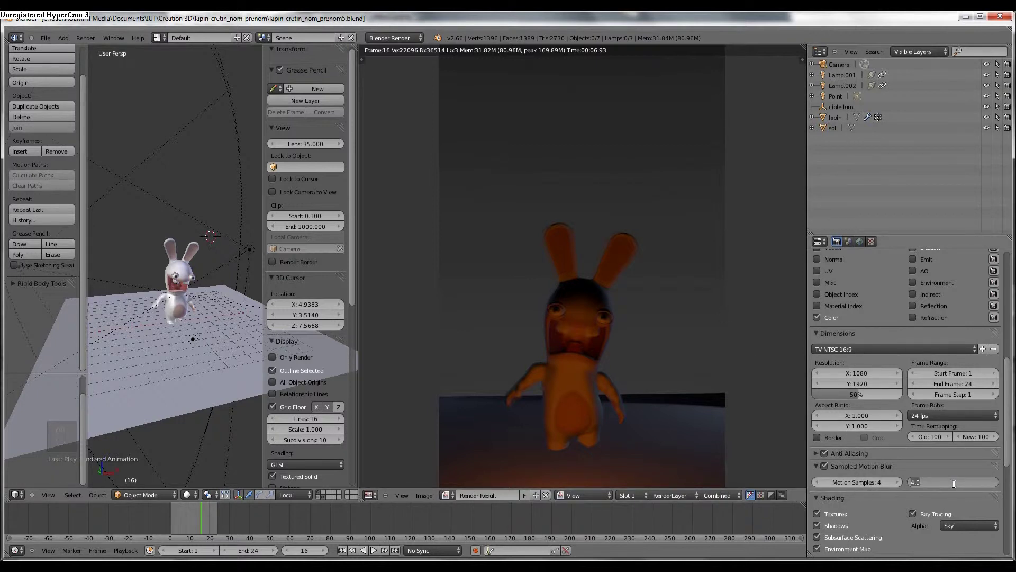
type("0.5")
key("Return")
Render the frame with textures disabled in the shading settings, and turn off sampled motion blur.
scroll(824, 468, "down", 4)
scroll(824, 448, "down", 2)
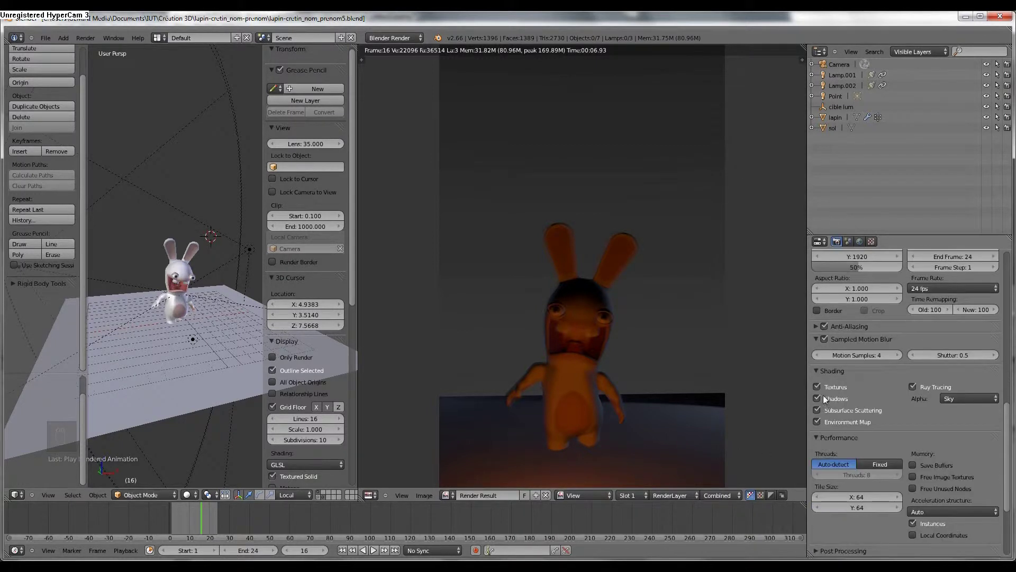
left_click(818, 387)
key("F12")
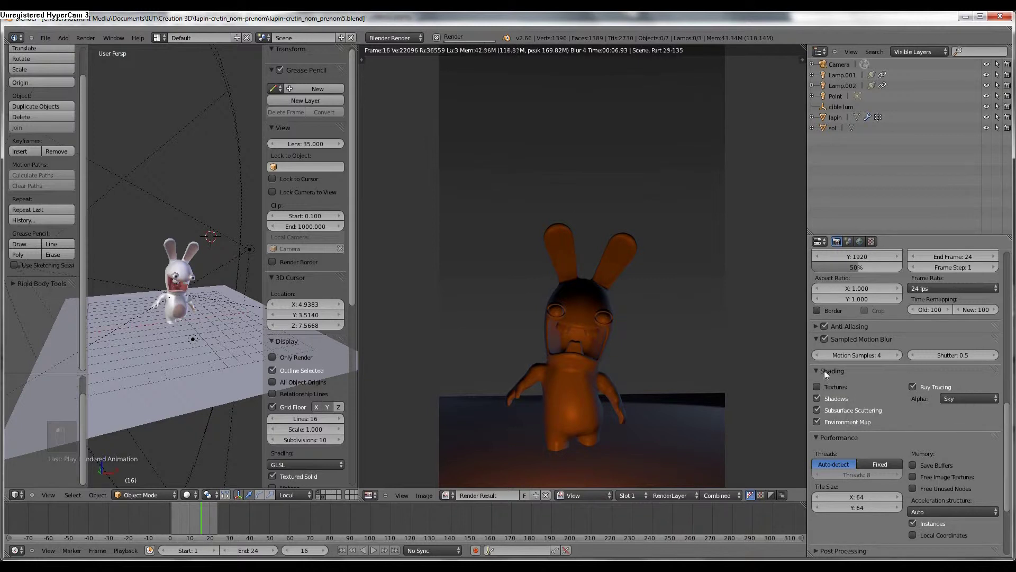
left_click(823, 340)
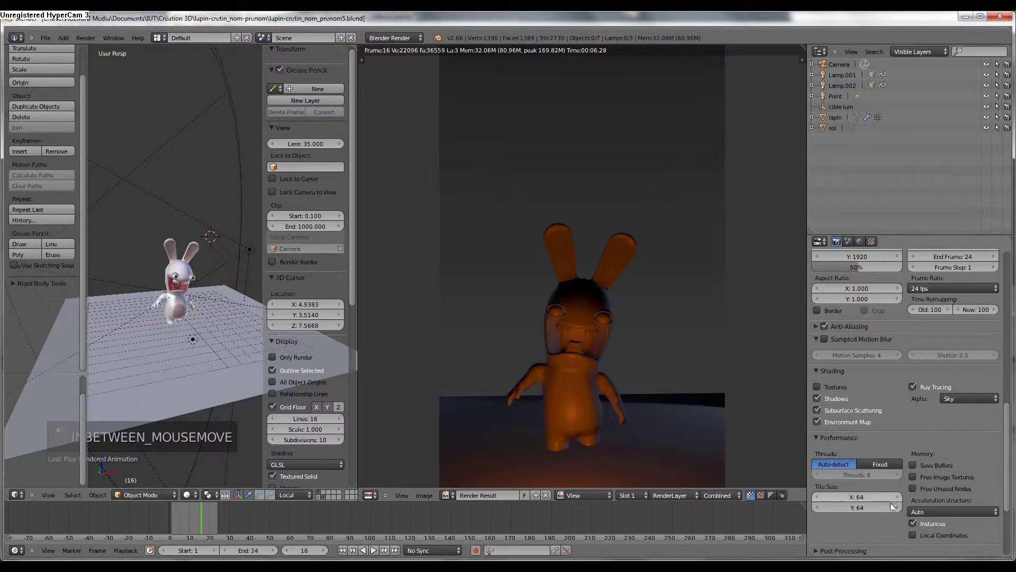
Collapse the performance settings, enable the Edge post-processing effect and render the frame with outlines.
left_click(815, 439)
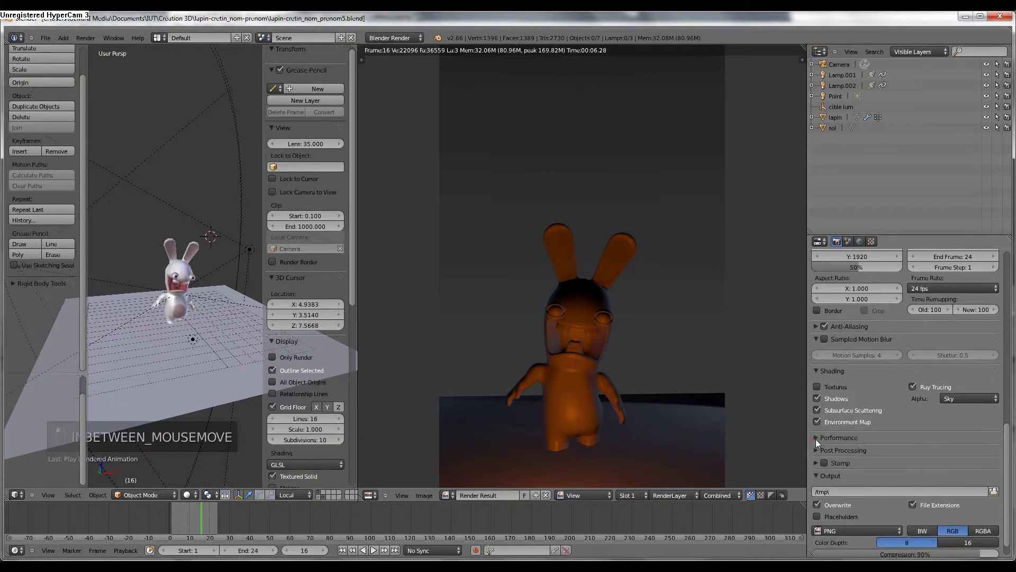
left_click(815, 450)
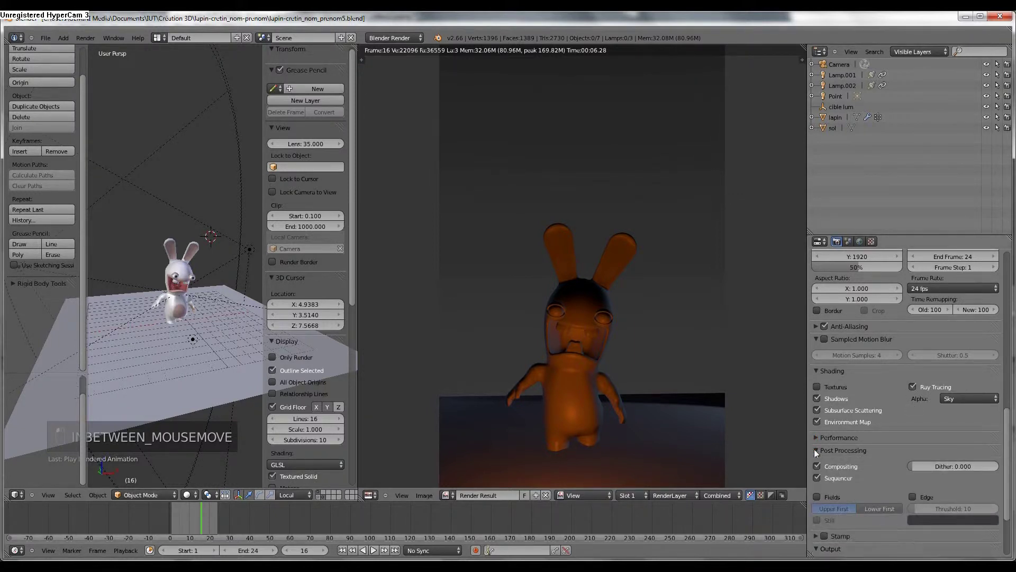
scroll(815, 447, "down", 1)
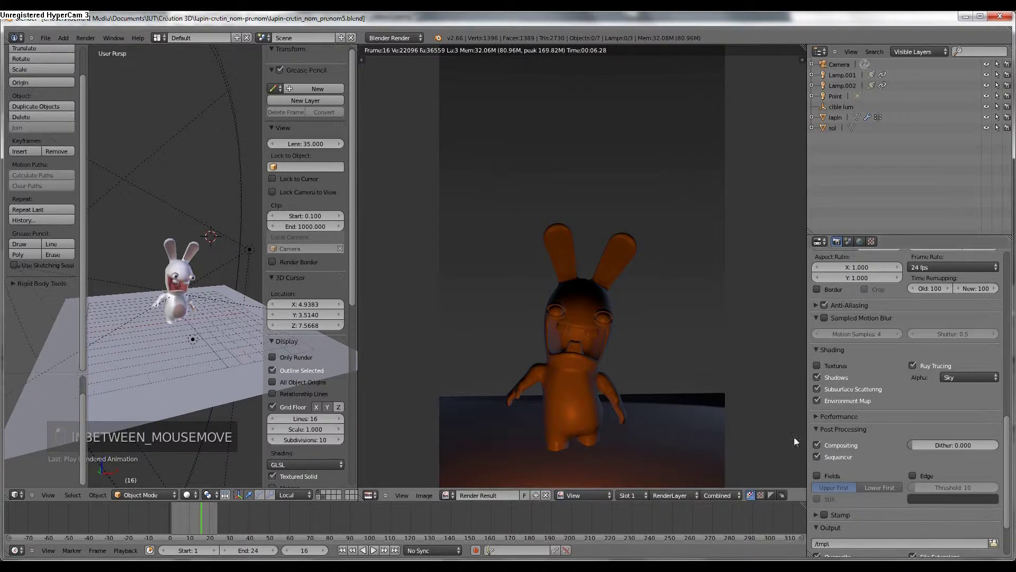
left_click(912, 476)
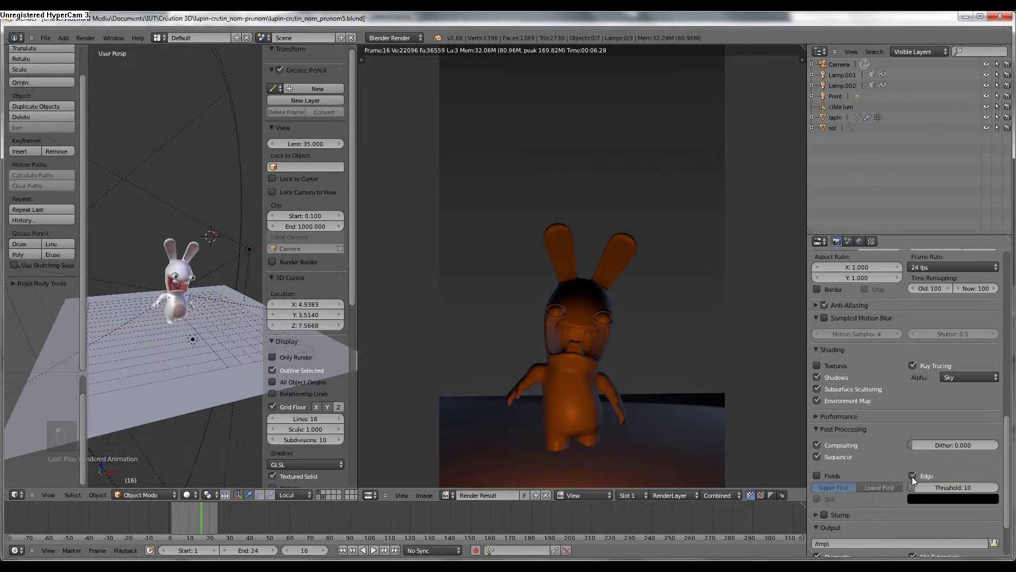
key("F12")
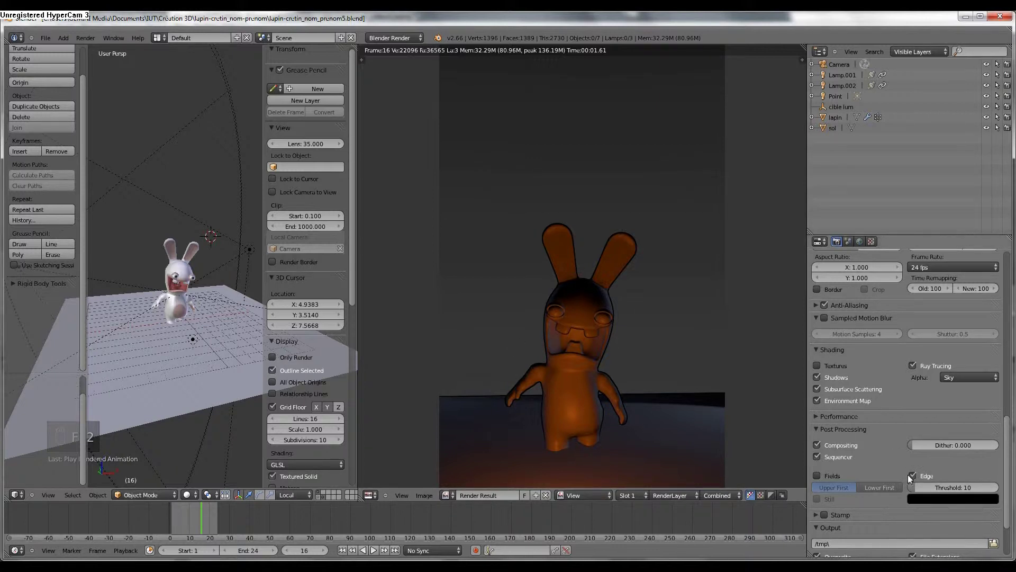
Change the edge outline color to light blue and render the frame.
left_click(935, 500)
mouse_move(989, 383)
left_mouse_down()
mouse_move(990, 362)
mouse_move(966, 387)
mouse_move(981, 365)
mouse_move(946, 385)
left_mouse_up()
left_click(963, 376)
key("F12")
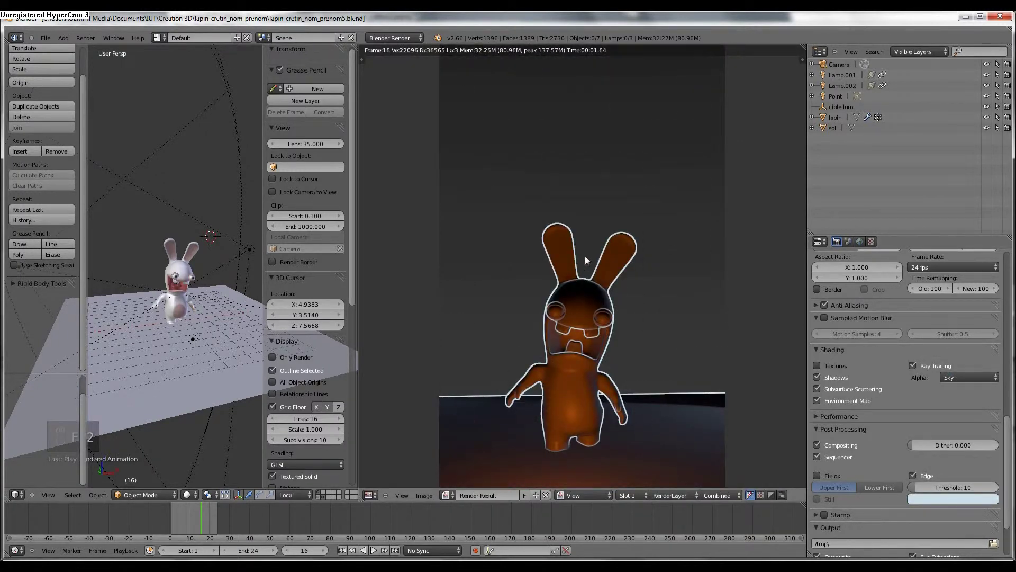
Disable the Edge effect, collapse the post-processing settings and render the frame without outlines.
left_click(913, 475)
left_click(818, 430)
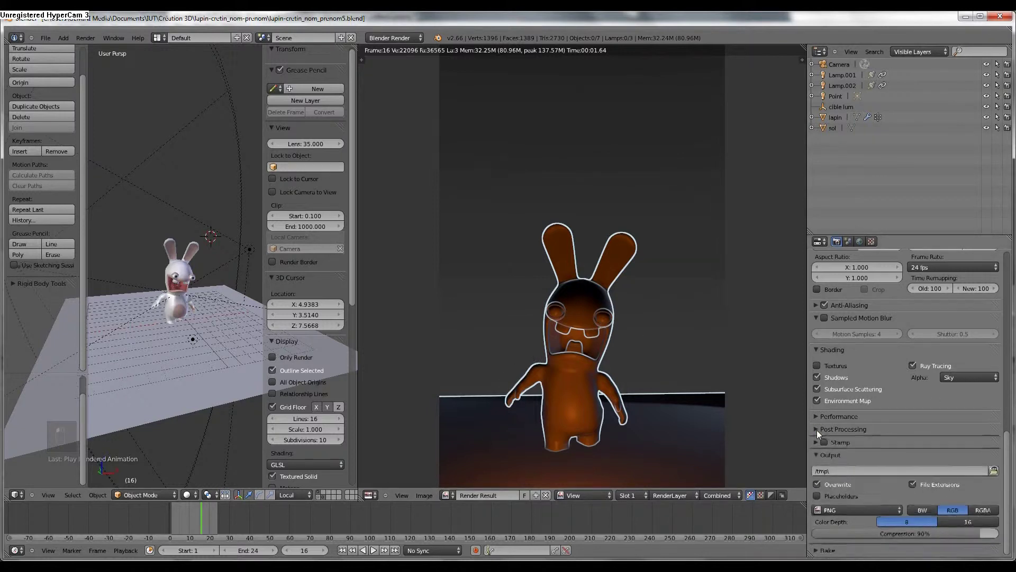
key("F12")
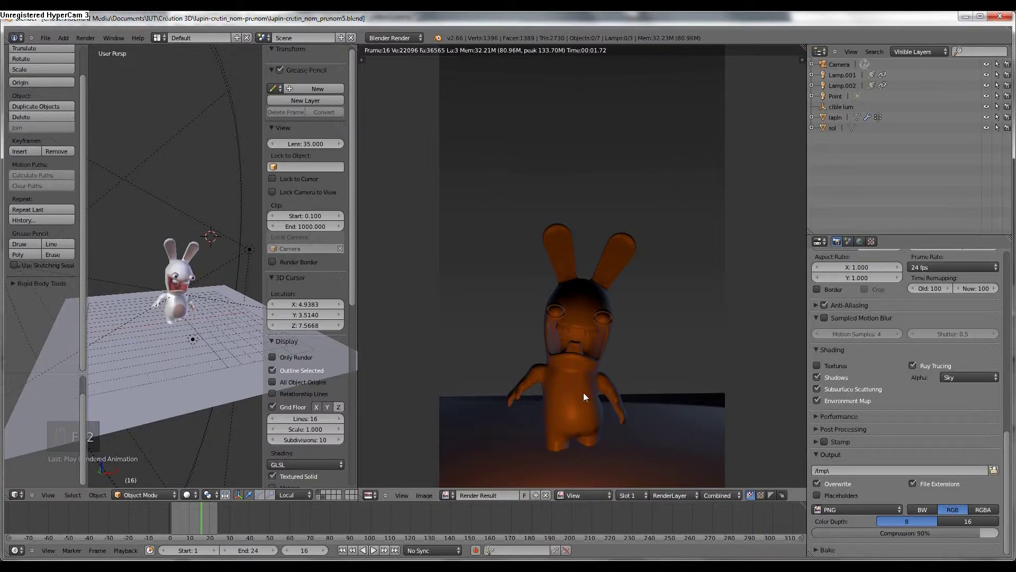
Enable the render stamp with the note turned off, render the frame and inspect the stamped information on the image.
left_click(815, 442)
left_click(825, 442)
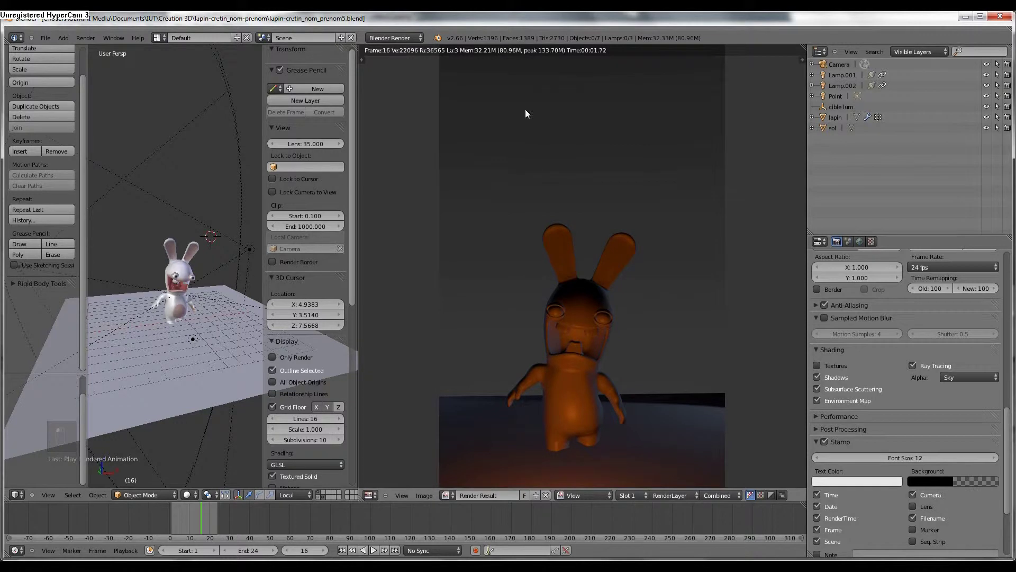
scroll(834, 339, "down", 5)
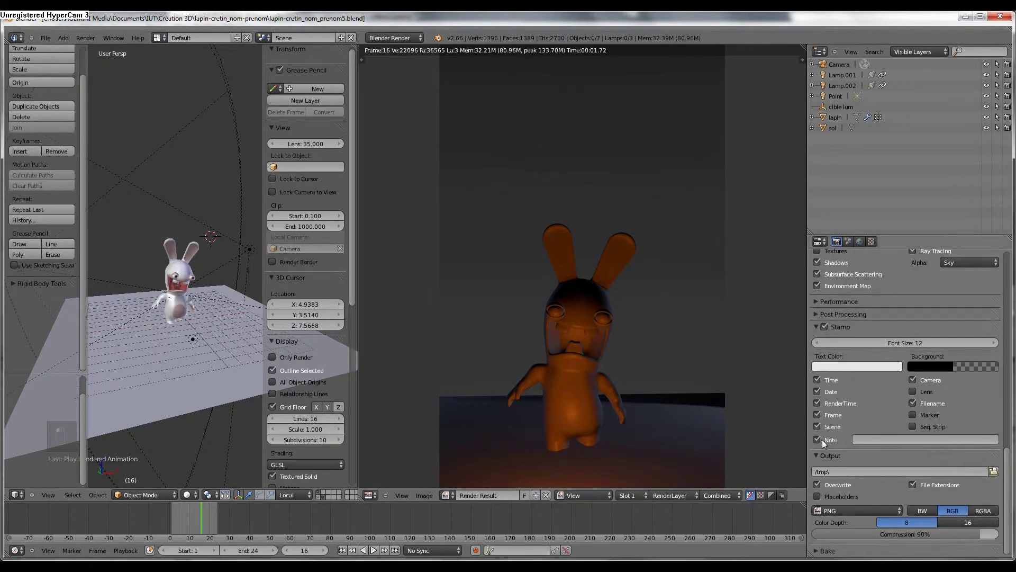
key("F12")
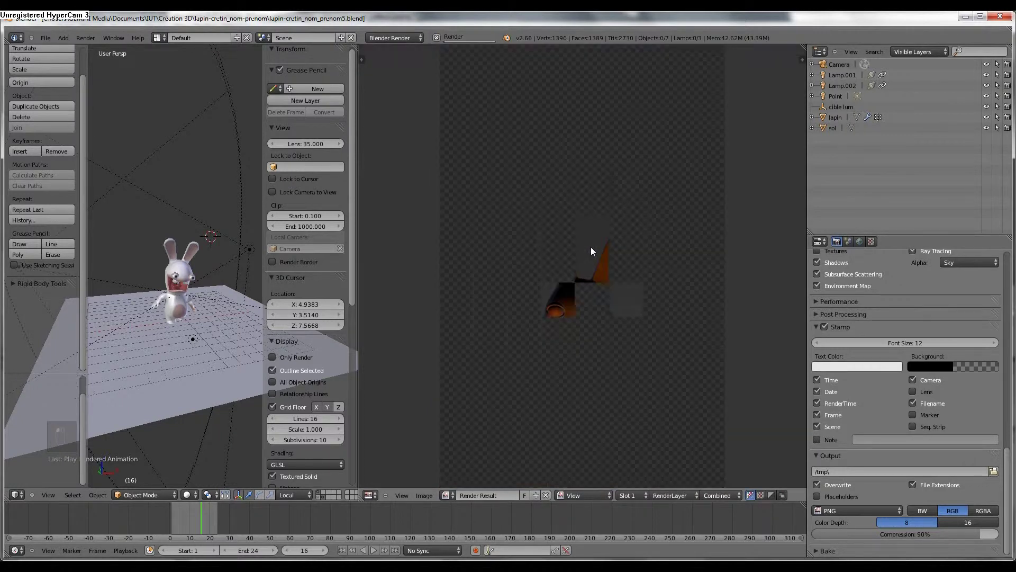
key("F12")
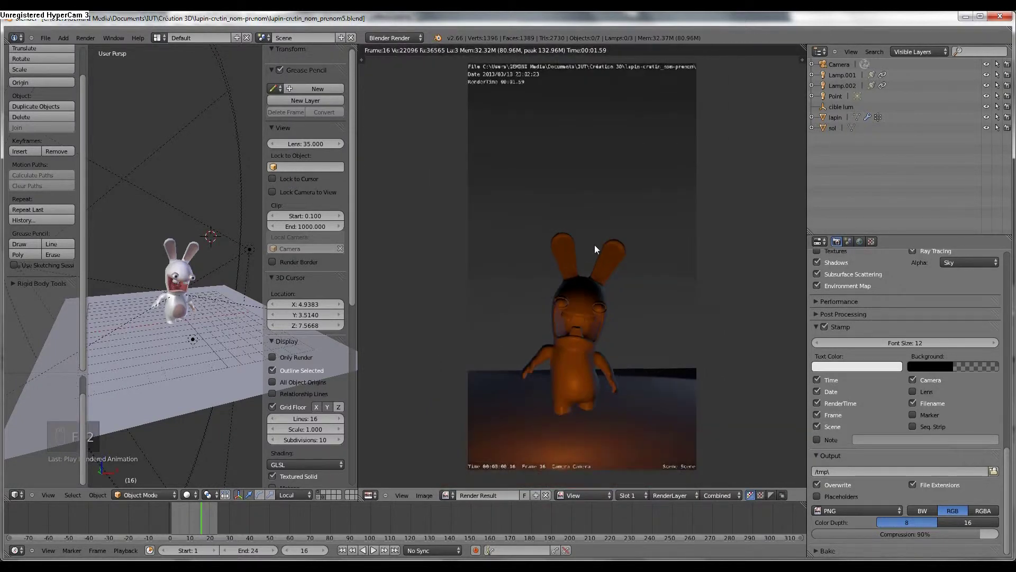
scroll(595, 245, "up", 1)
scroll(549, 192, "down", 4)
scroll(579, 357, "up", 5)
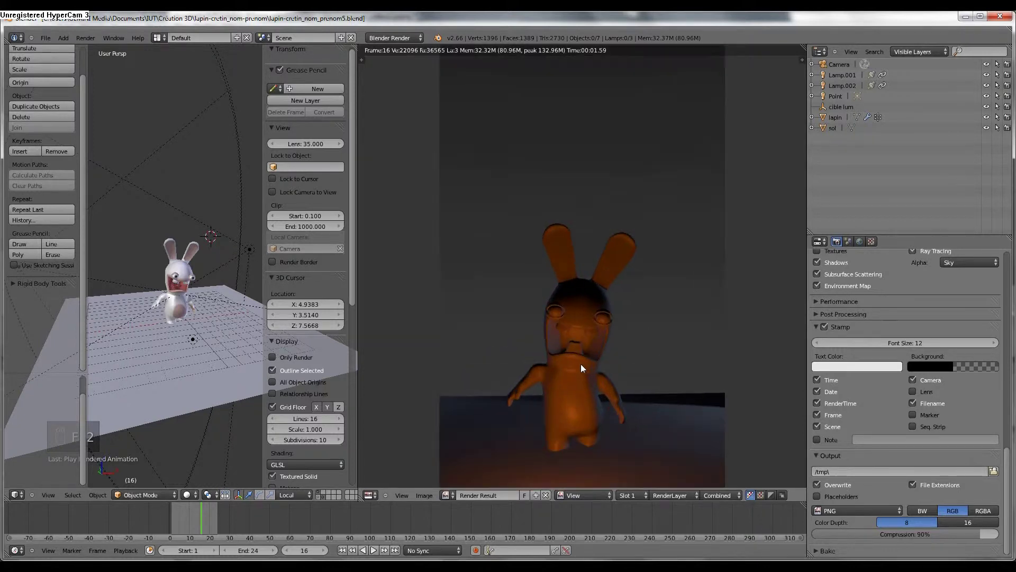
middle_click_drag(593, 377, 605, 219)
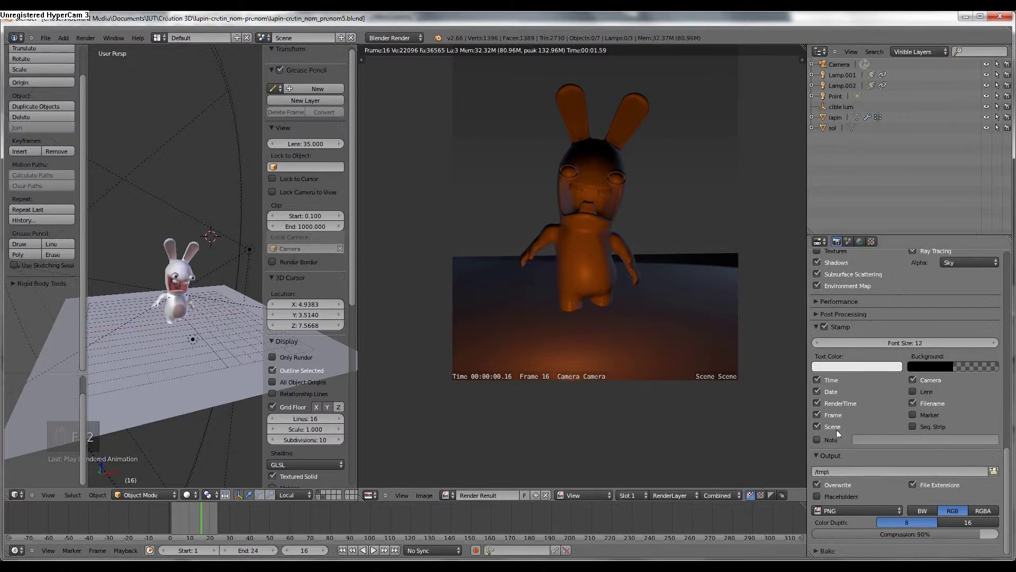
Turn off every stamp metadata field, from time to filename, and enable only the note.
left_click_drag(818, 424, 907, 379)
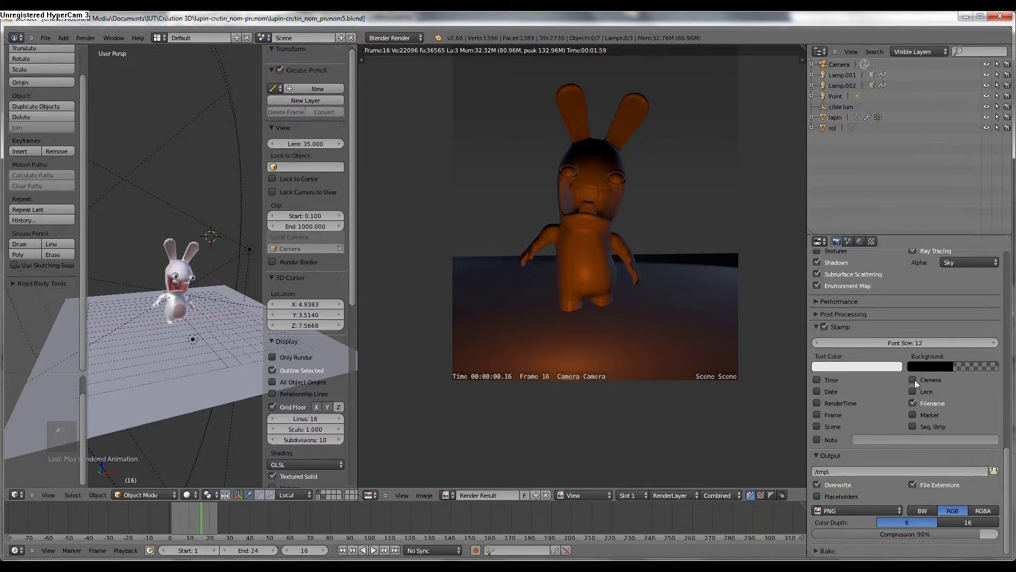
left_click(913, 402)
left_click(818, 439)
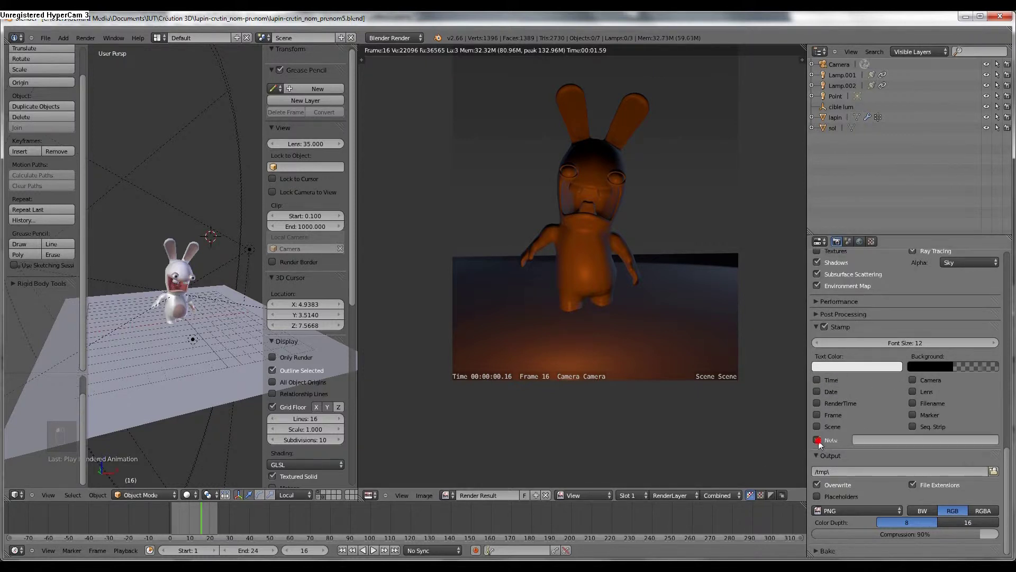
Set the stamp note to "Dernière vidéo lapin crétin", render the frame and inspect the note on the image.
left_click(872, 440)
type("Dum")
type("ière vidéo")
type(" d")
type("lapin cre")
key("Return")
key("F12")
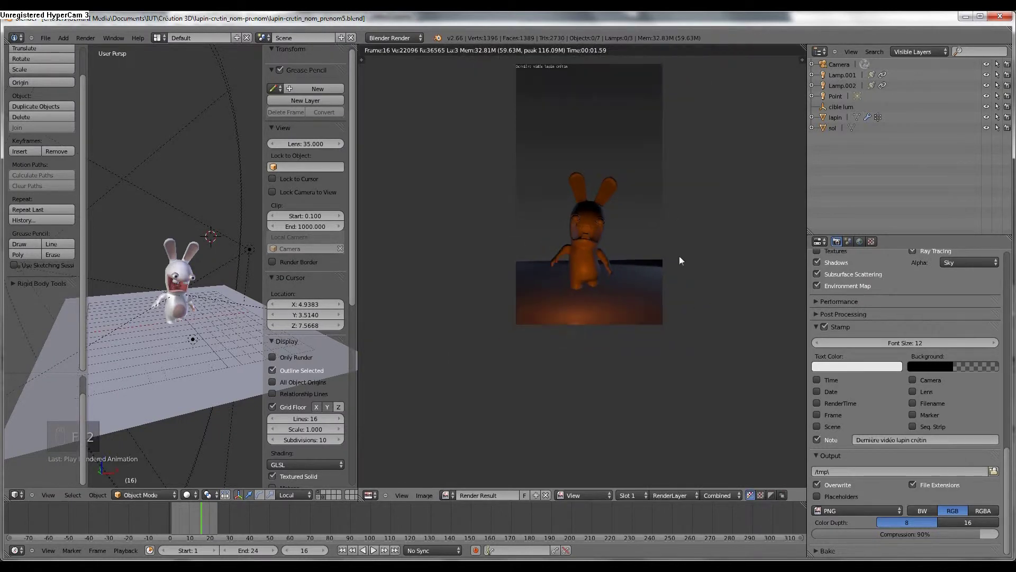
scroll(634, 130, "up", 3)
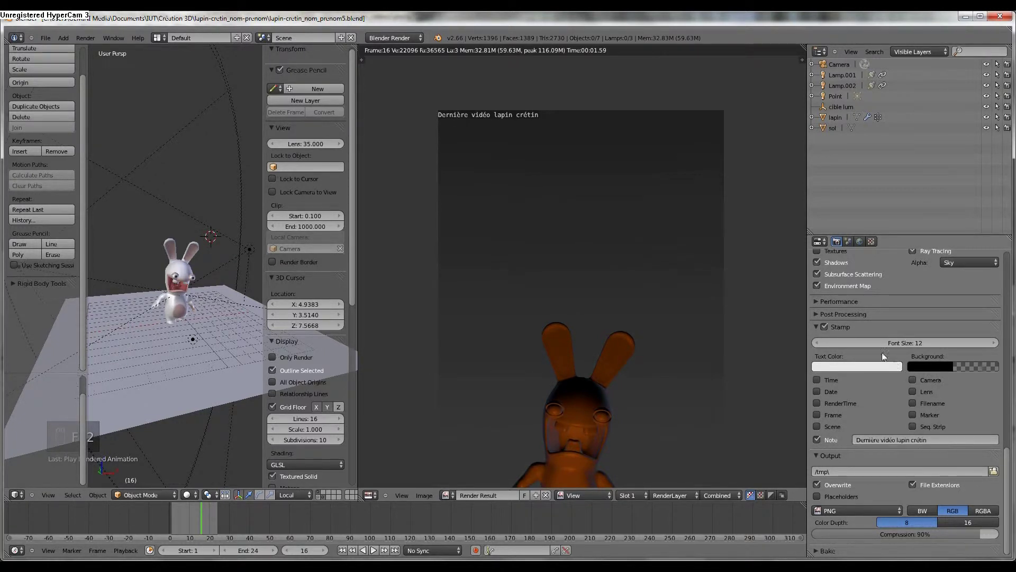
Disable and collapse the stamp settings, and set the output folder to rendus inside the rabbit project folder.
left_click(824, 327)
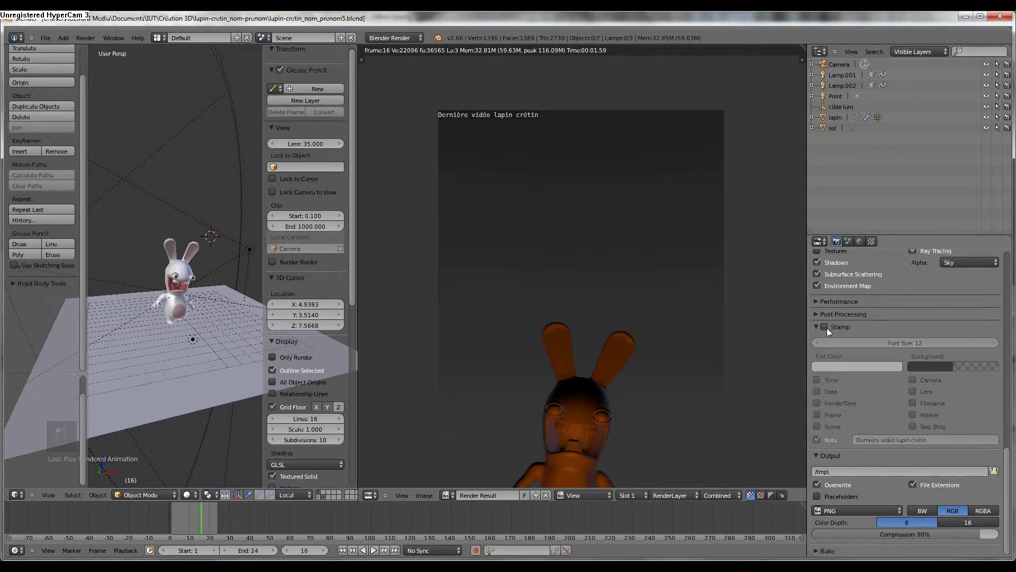
left_click(817, 328)
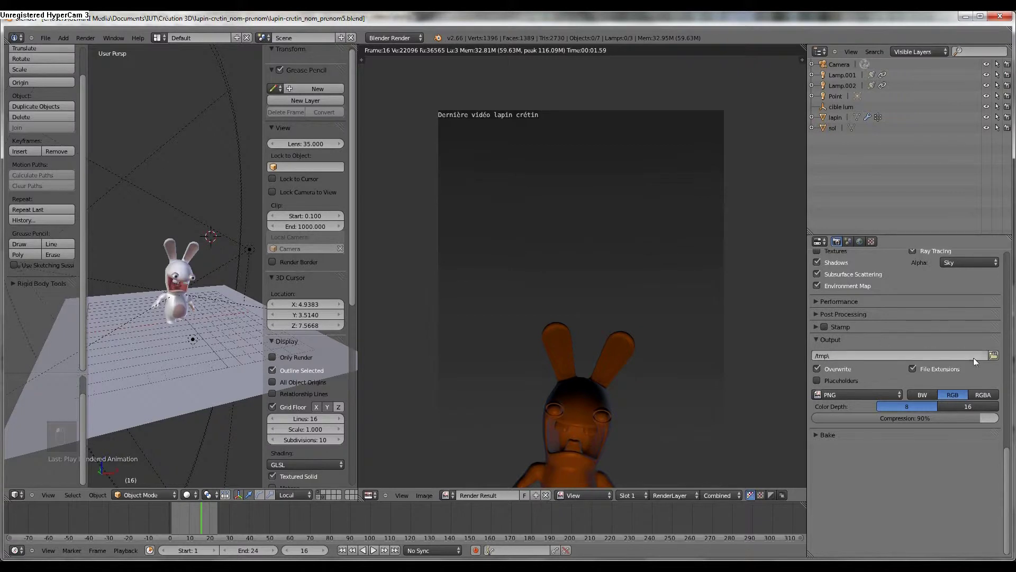
left_click(993, 355)
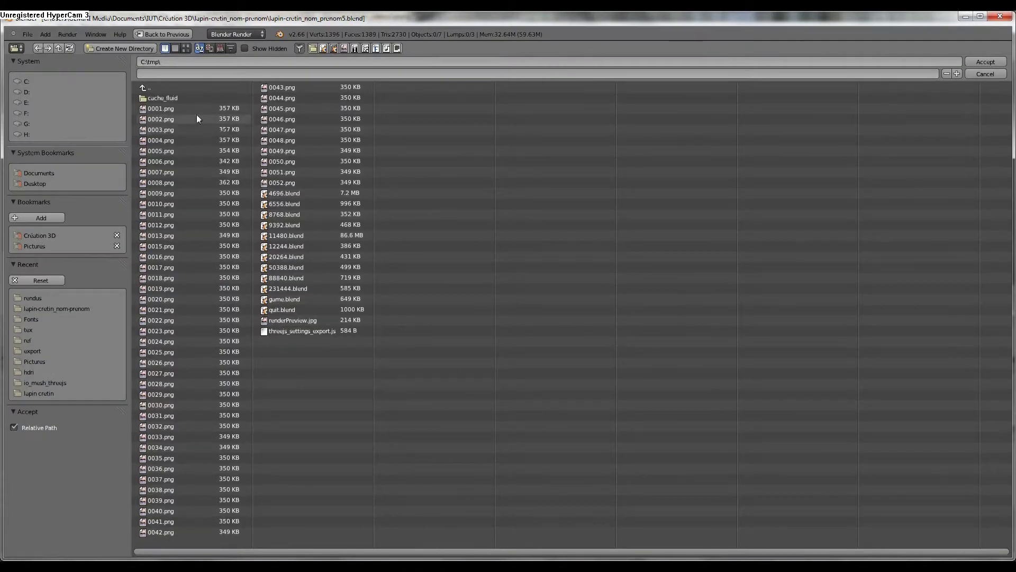
left_click(168, 86)
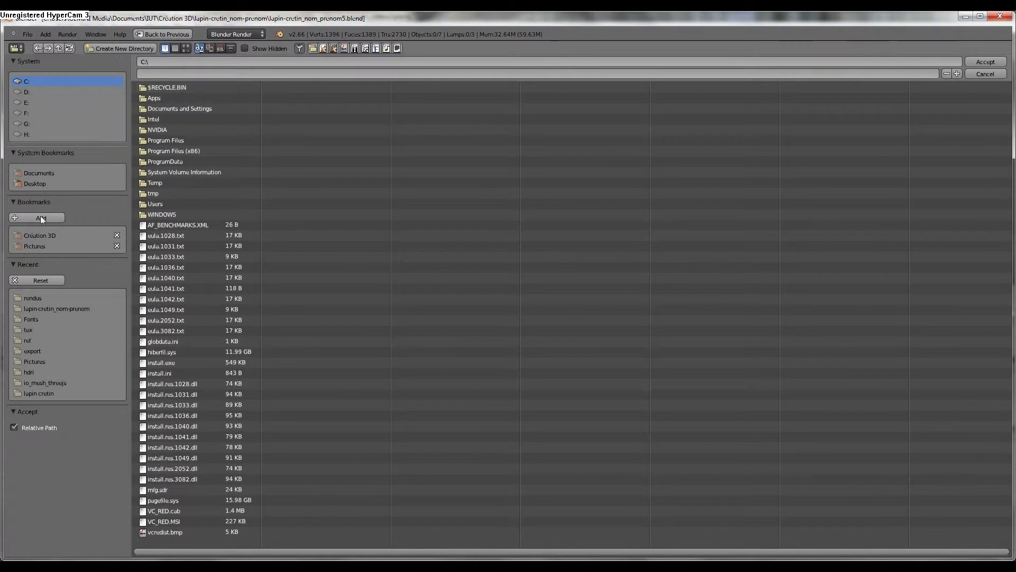
left_click(46, 309)
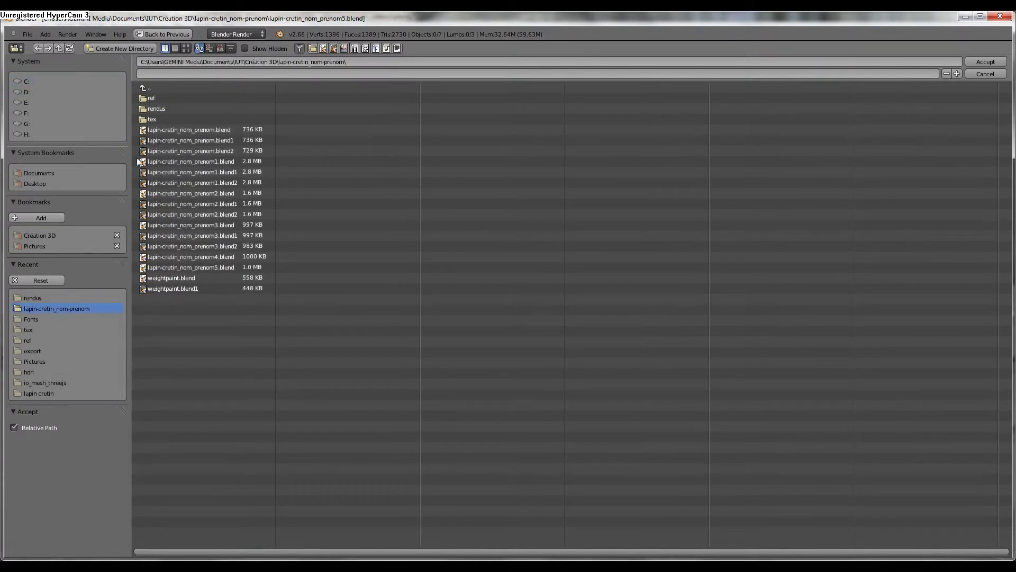
left_click(151, 109)
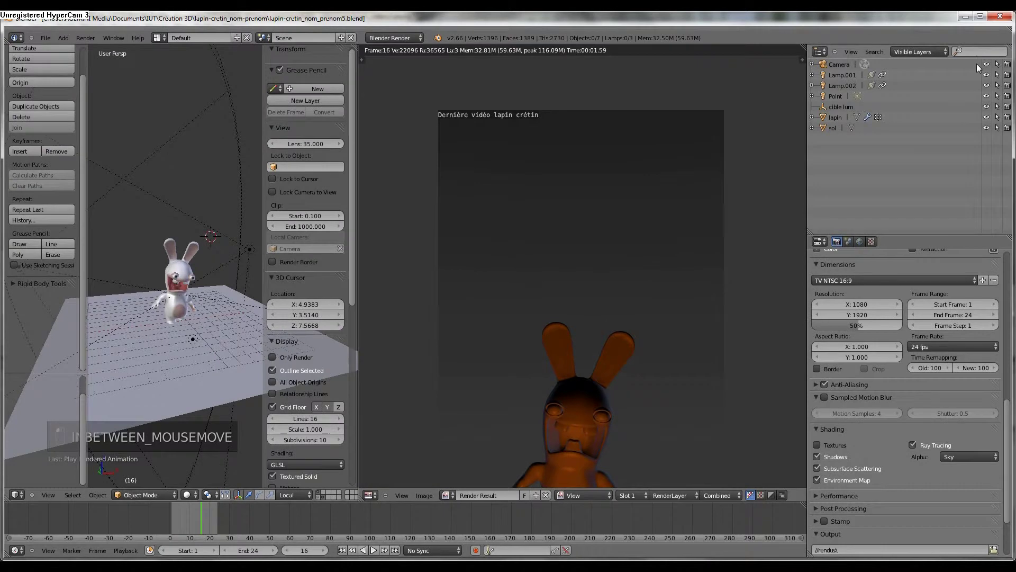
left_click(976, 61)
Browse the output file formats, trying MPEG and switching back to PNG.
scroll(886, 486, "down", 4)
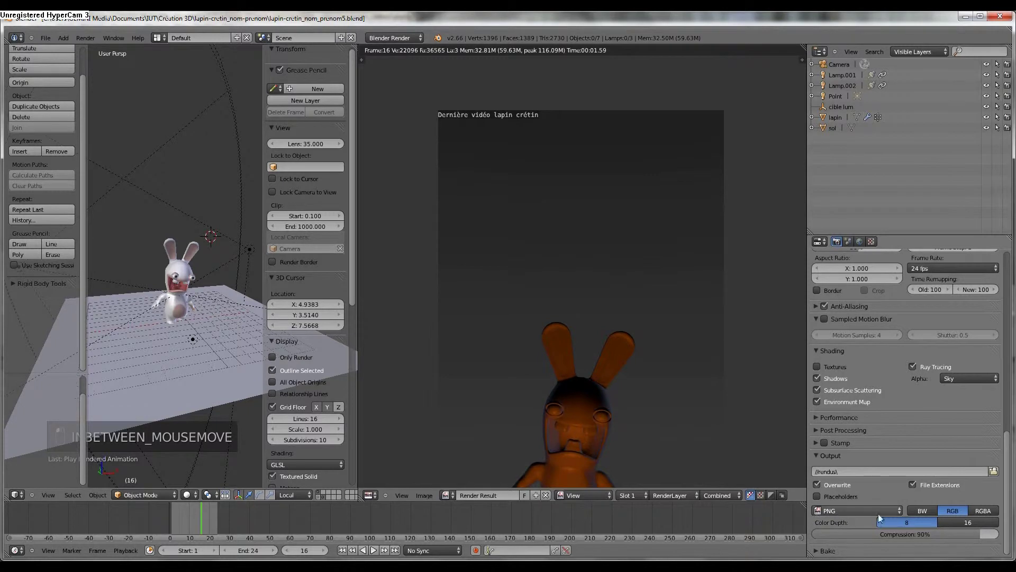
left_click(868, 509)
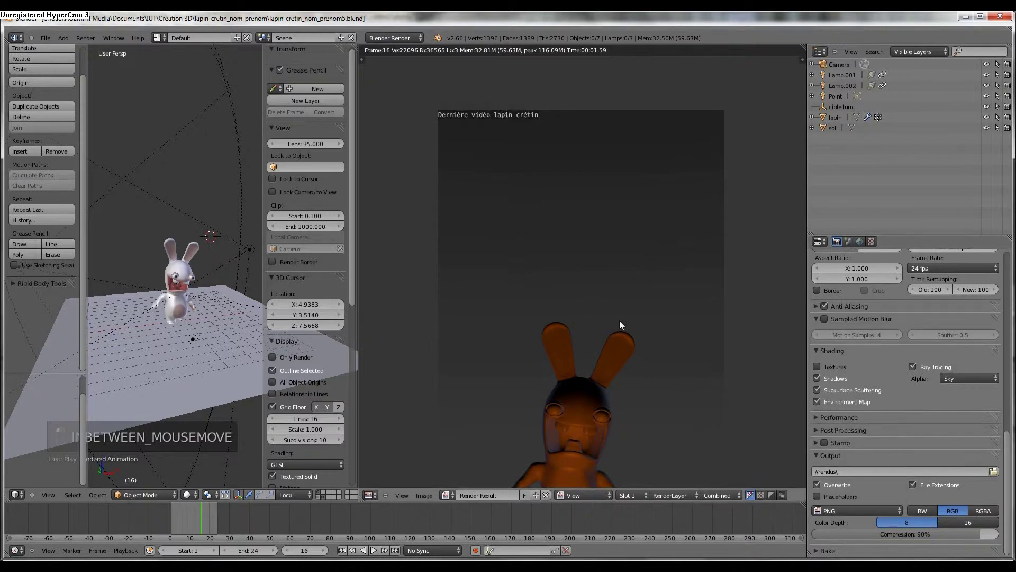
scroll(619, 319, "down", 1)
middle_click_drag(615, 318, 611, 221)
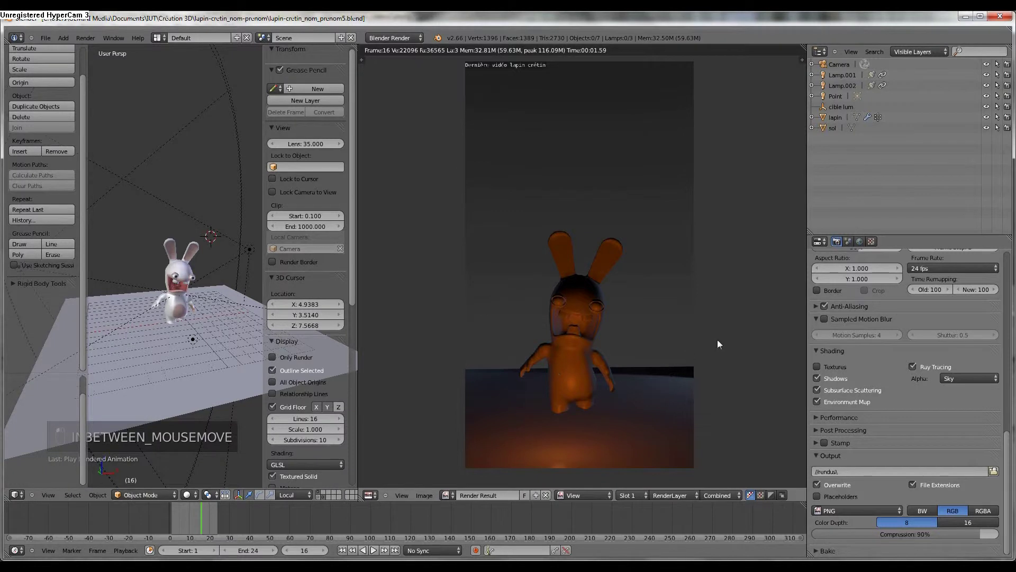
left_click(858, 511)
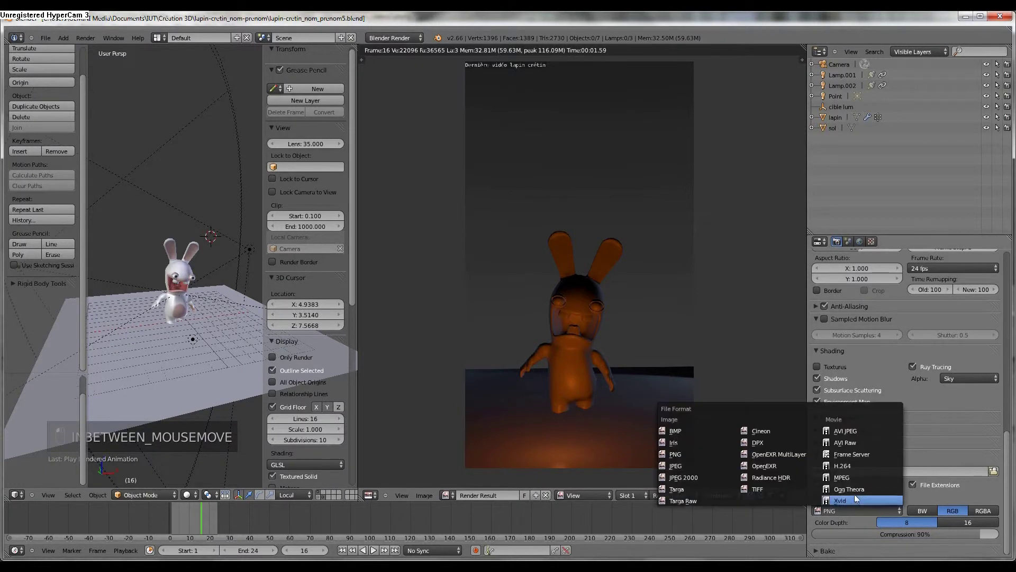
left_click(858, 489)
left_click(858, 510)
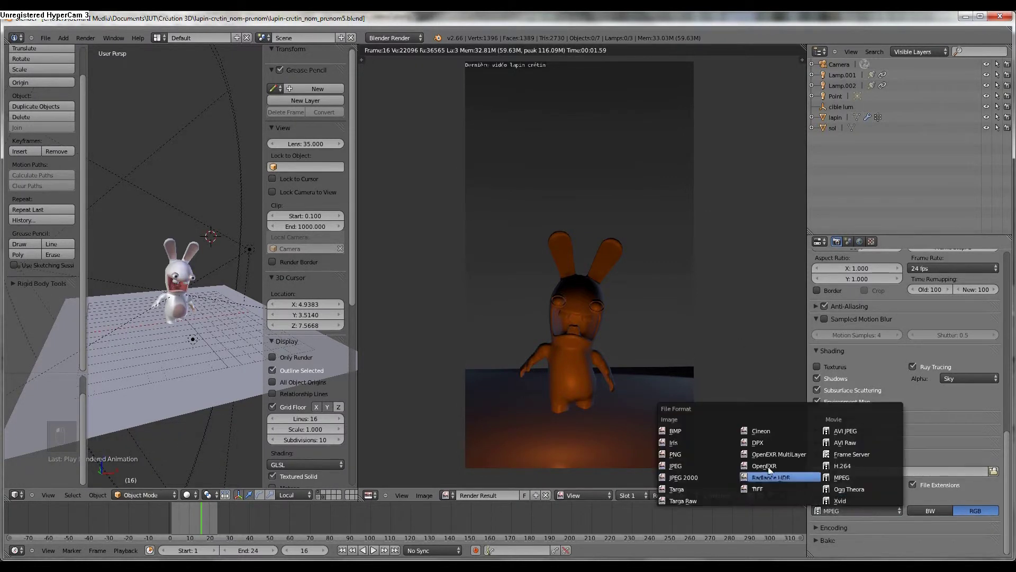
left_click(704, 454)
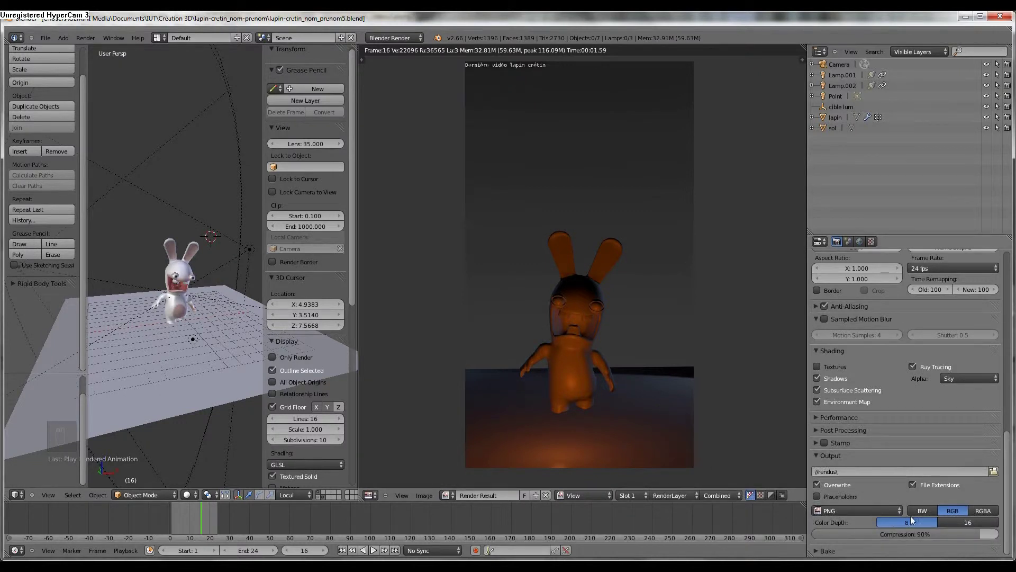
Set the PNG output to RGBA, render the frame and check its alpha channel before returning to the color view.
left_click(985, 511)
key("F12")
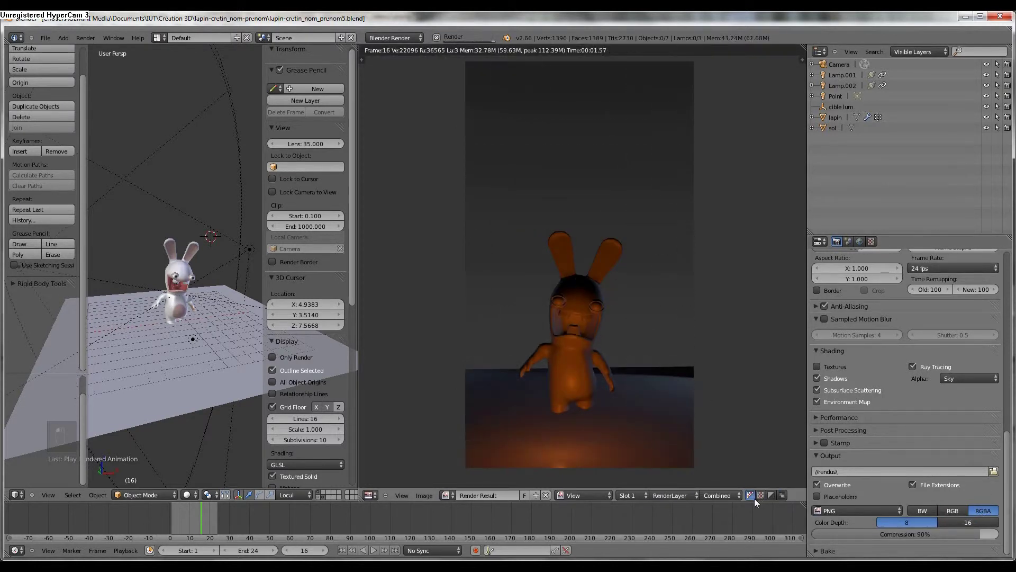
left_click(770, 495)
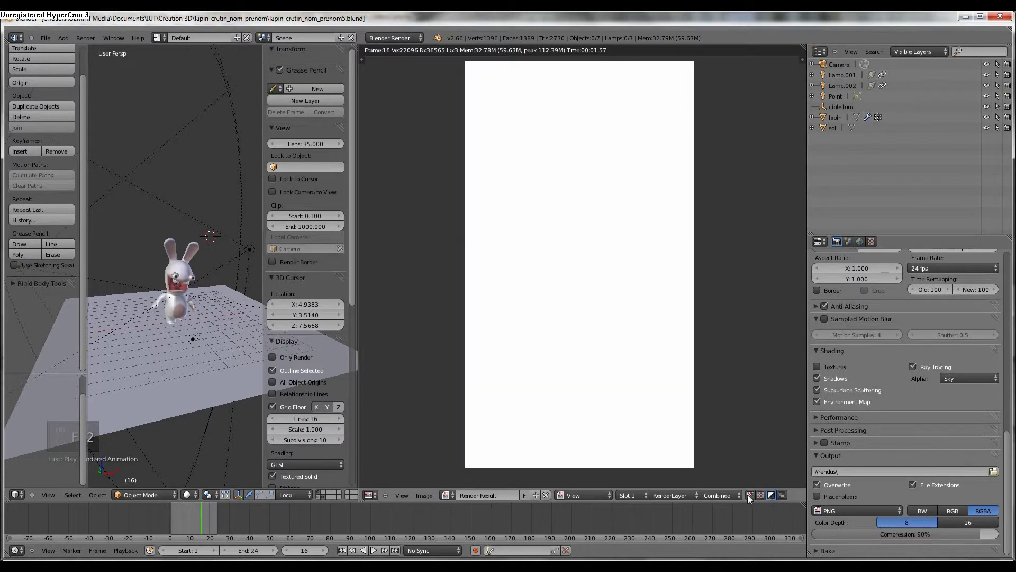
left_click(750, 495)
left_click(750, 496)
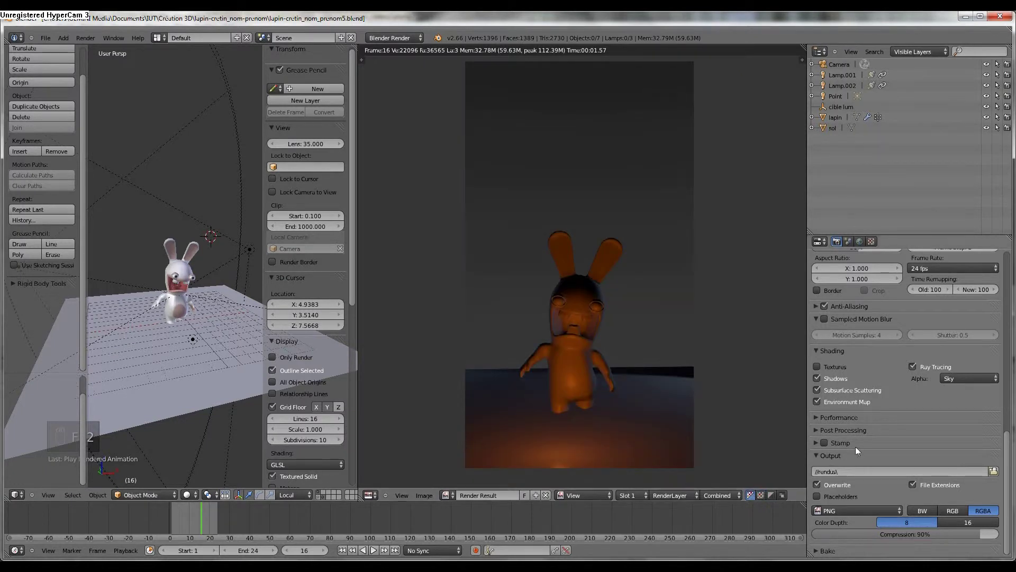
Set the shading alpha mode to Transparent and render the frame.
left_click(956, 379)
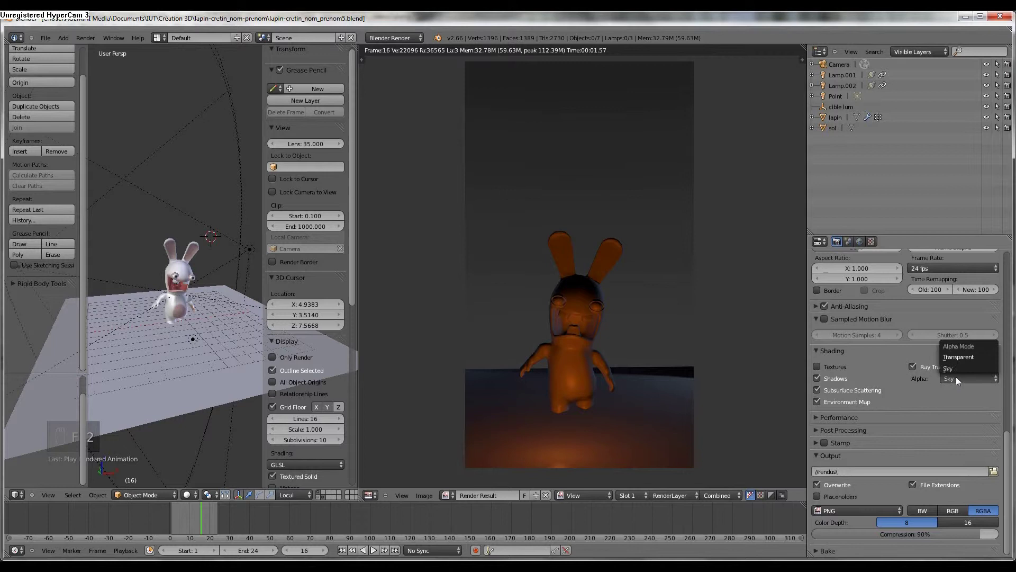
left_click(956, 359)
key("F12")
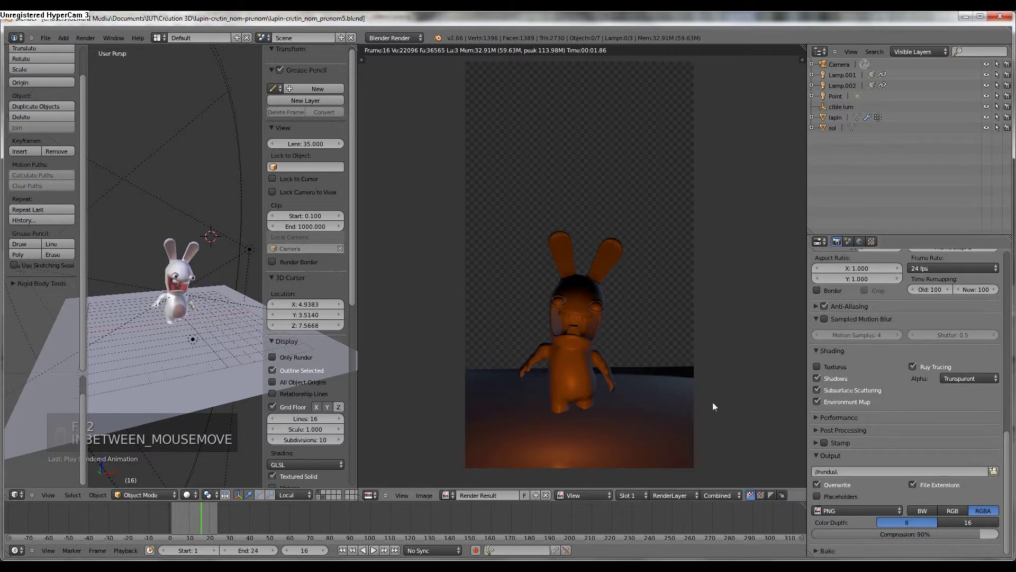
left_click(424, 496)
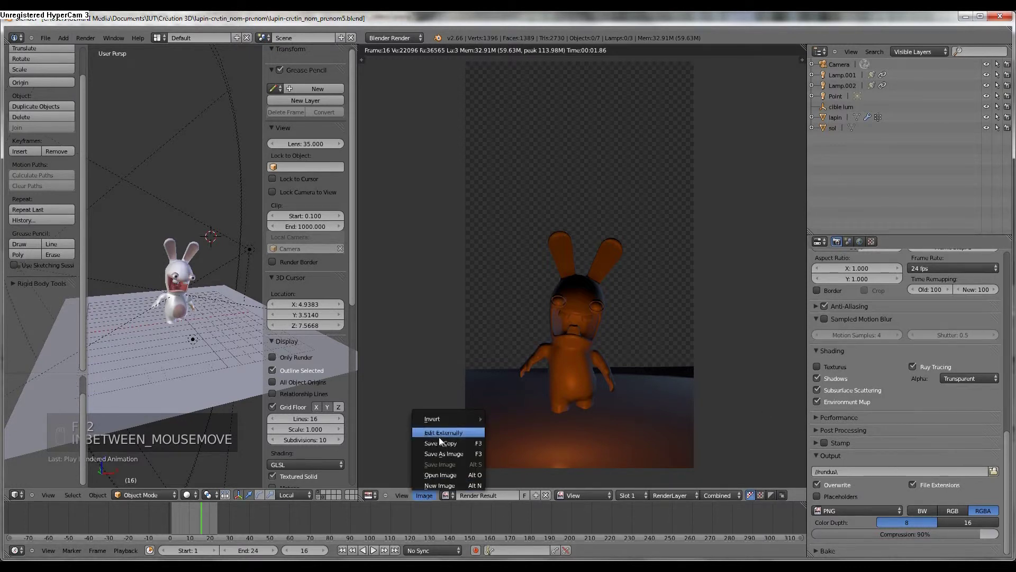
left_click(444, 454)
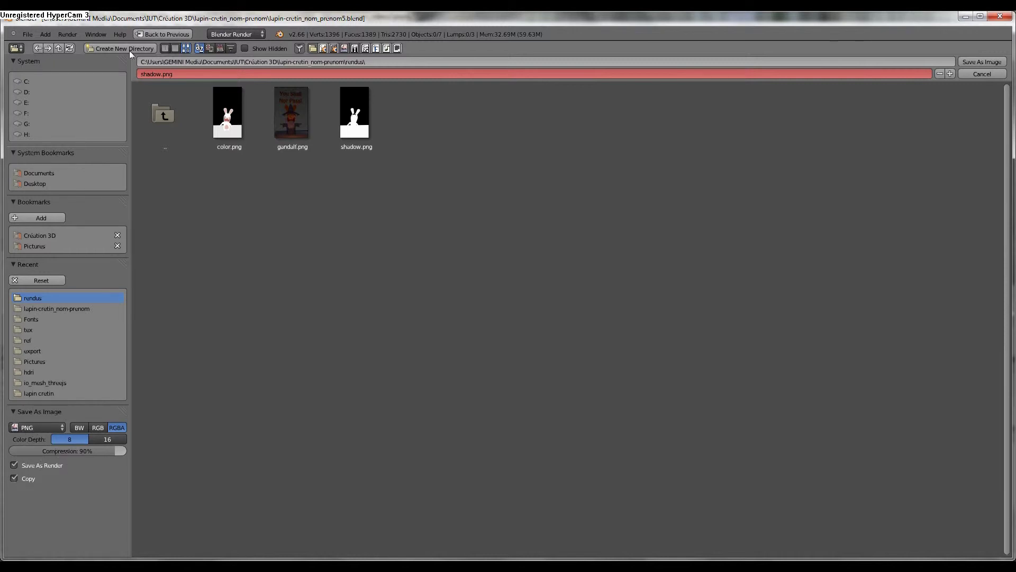
key("Escape")
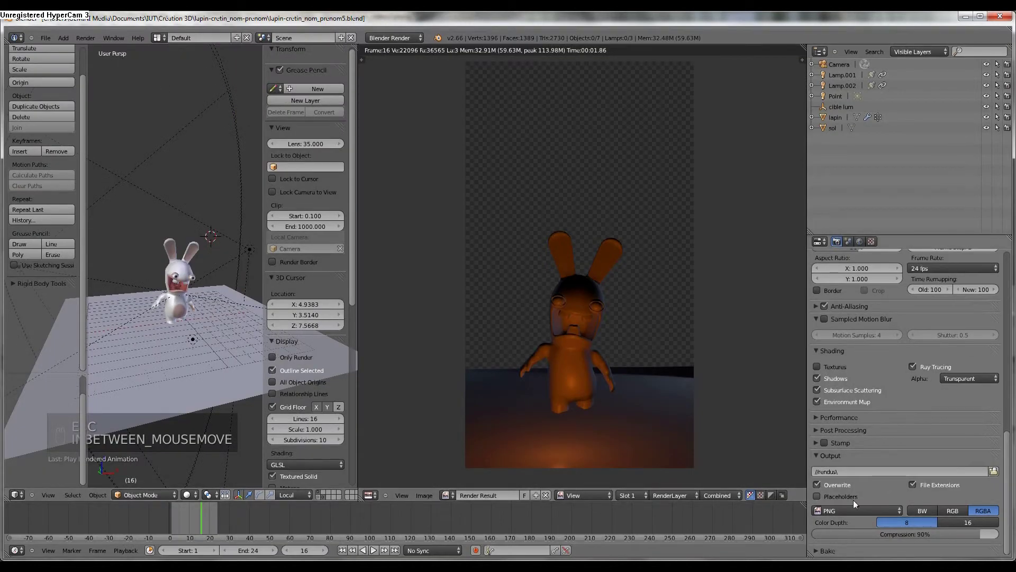
Collapse the output settings, expand the bake settings and widen the 3D viewport around a closer front view of the rabbit.
left_click(817, 456)
left_click(817, 469)
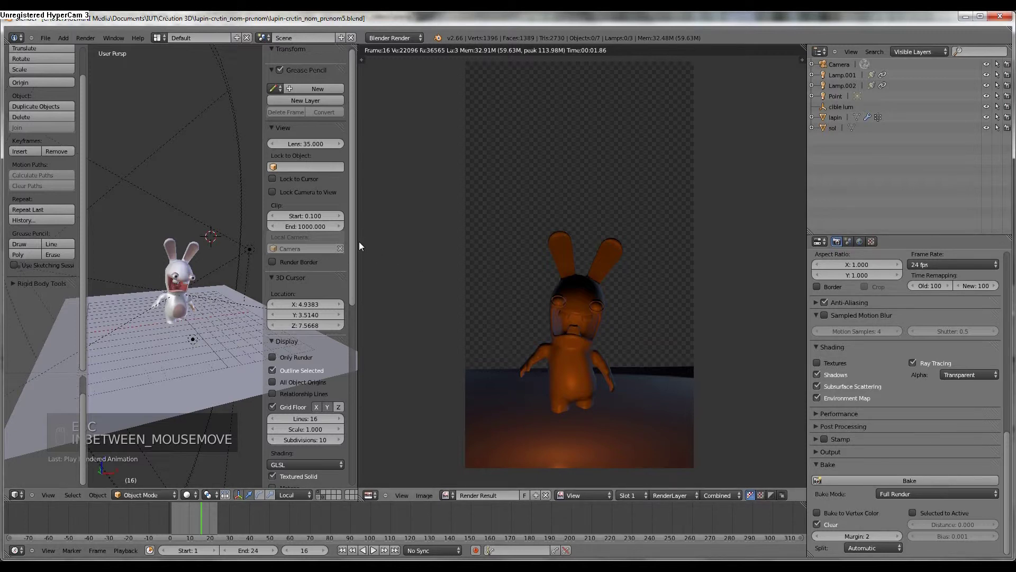
left_click_drag(359, 242, 503, 270)
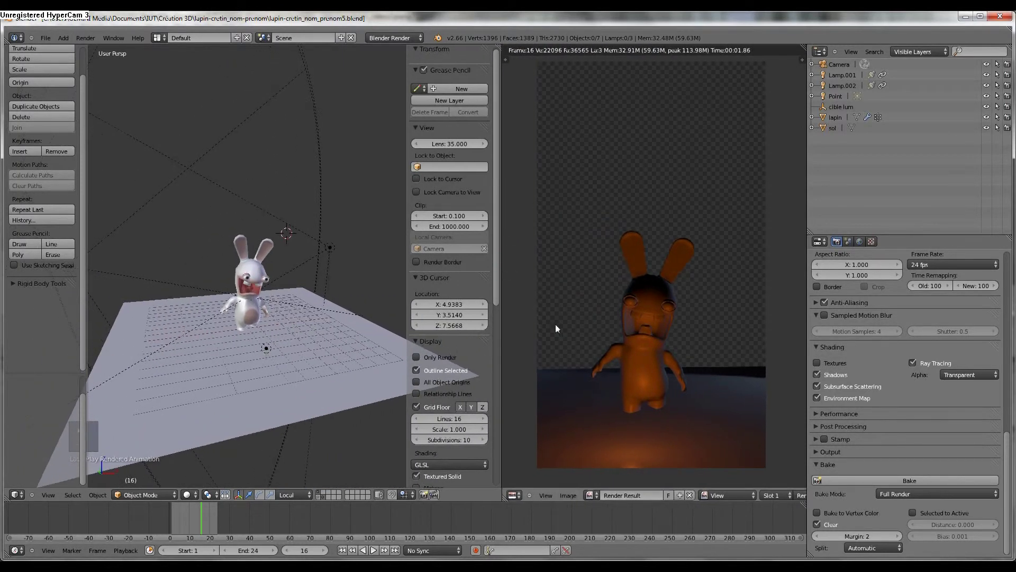
scroll(236, 327, "up", 2)
middle_click_drag(229, 326, 208, 322)
scroll(207, 319, "up", 1)
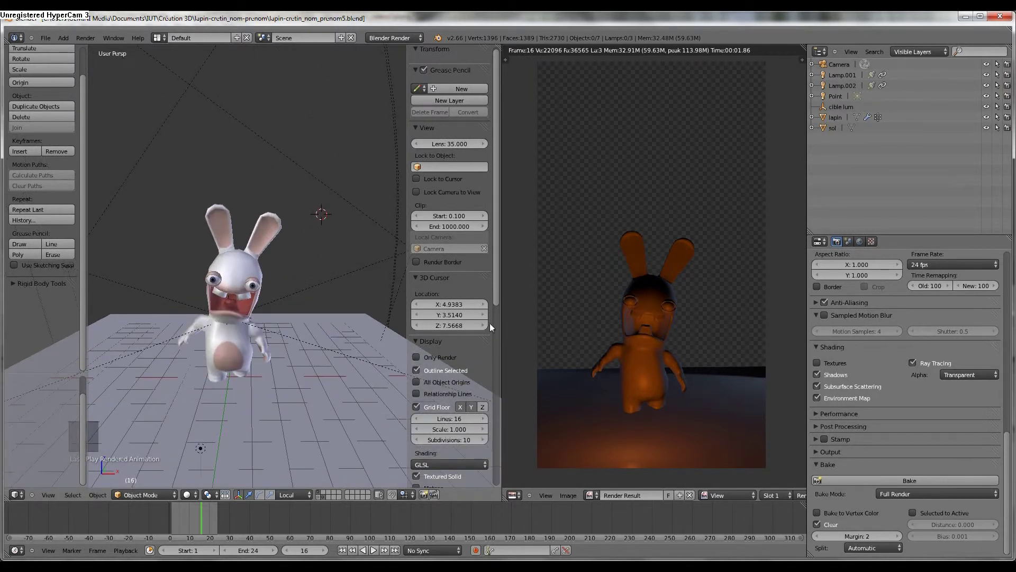
Set the bake mode to Specular Intensity and try to bake.
left_click(901, 494)
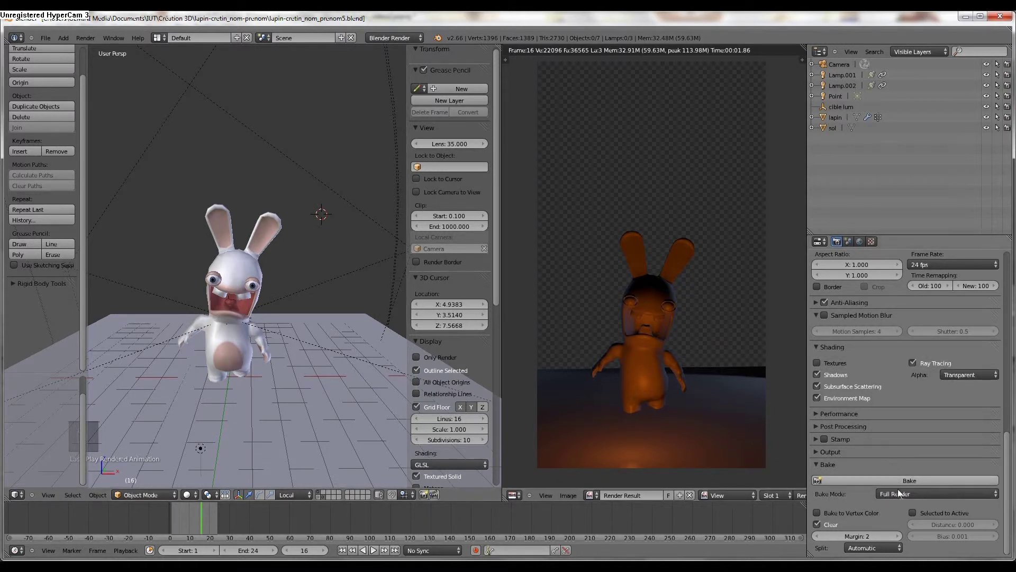
left_click(897, 488)
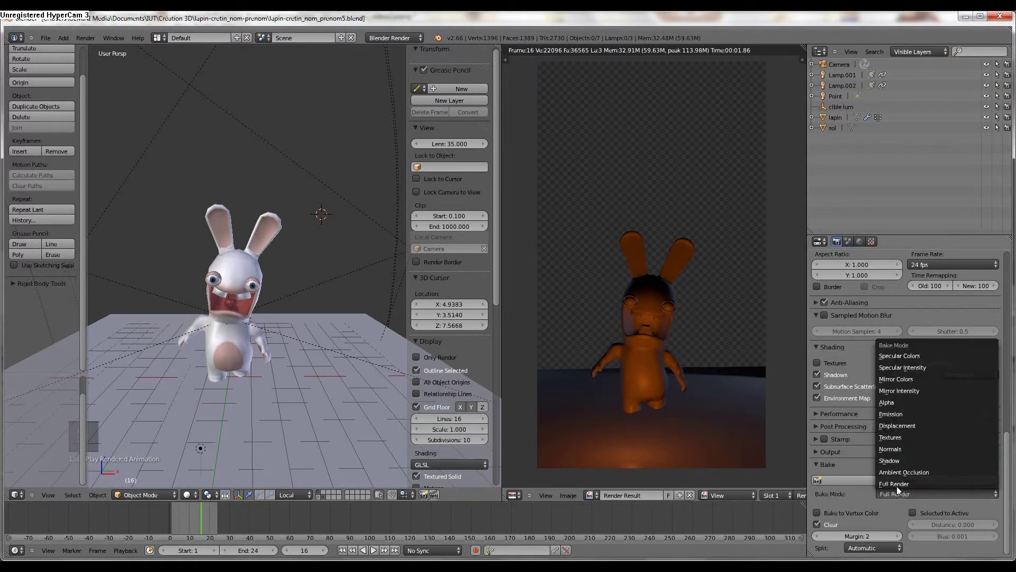
left_click(891, 367)
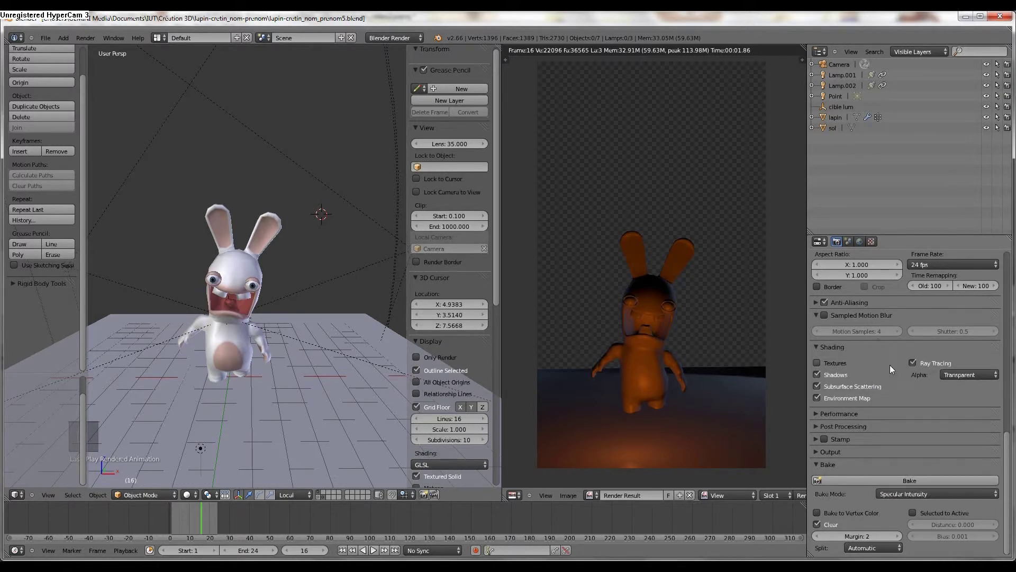
left_click(830, 478)
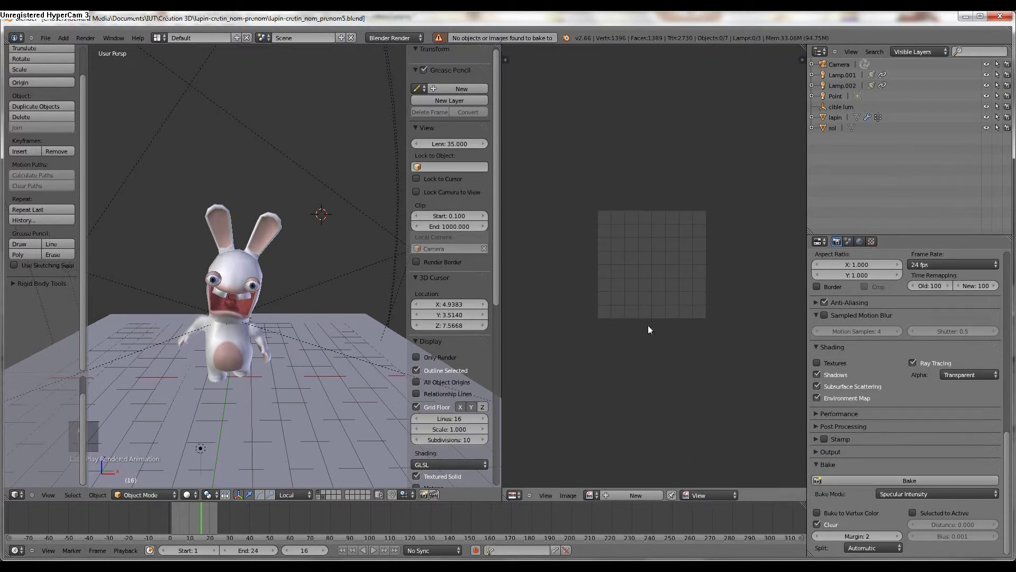
Render the current frame again with the image editor empty.
scroll(646, 312, "up", 2)
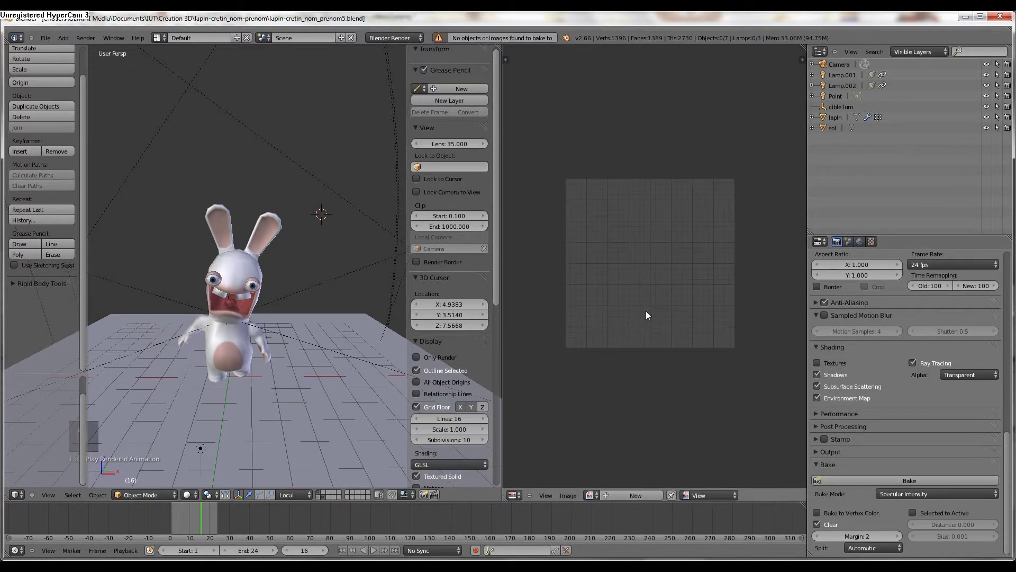
key("F12")
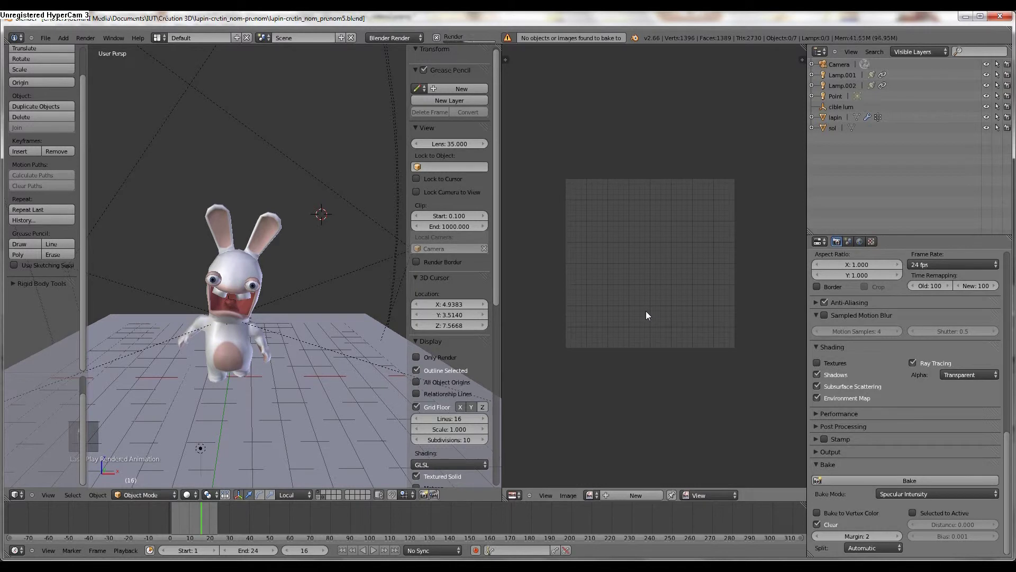
key("F12")
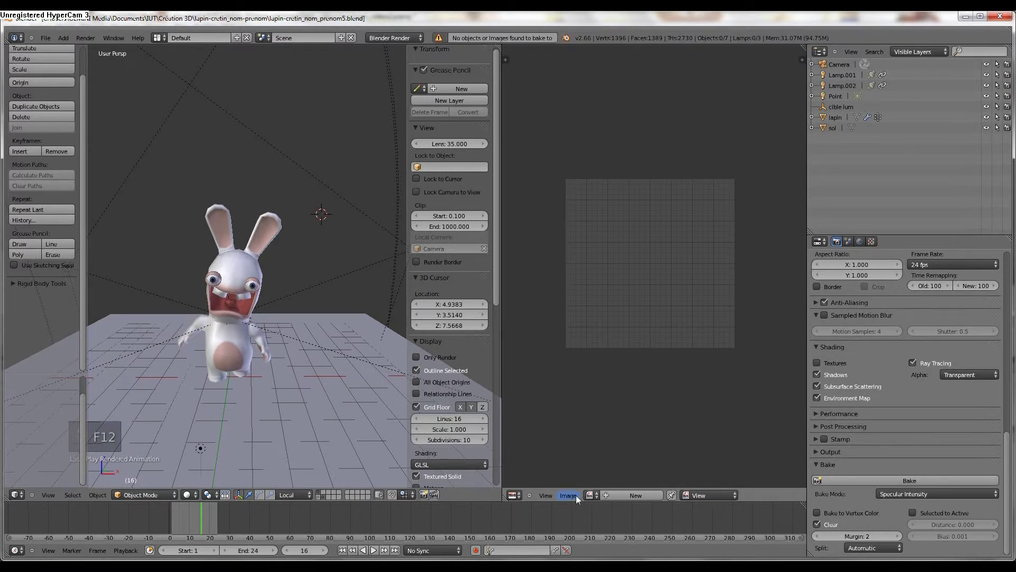
Create a blank 1024 × 1024 image named untitled and try to bake the specular intensity.
key("alt+n")
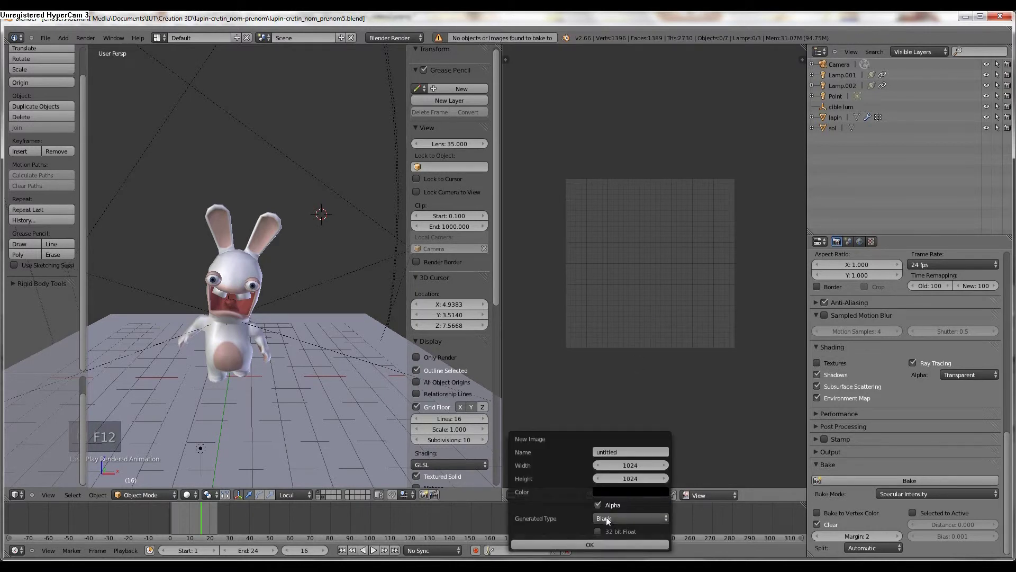
left_click(608, 545)
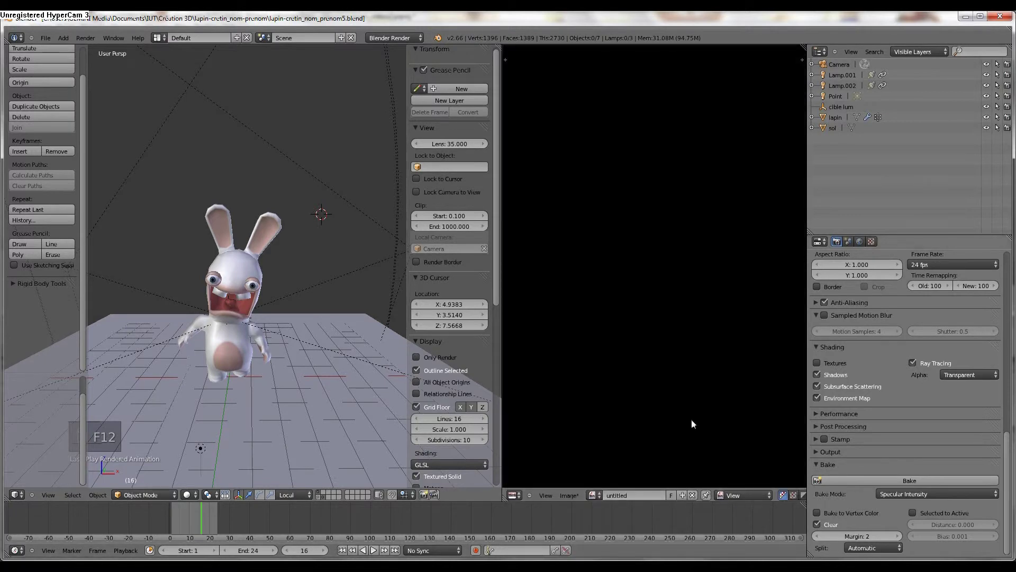
left_click(888, 481)
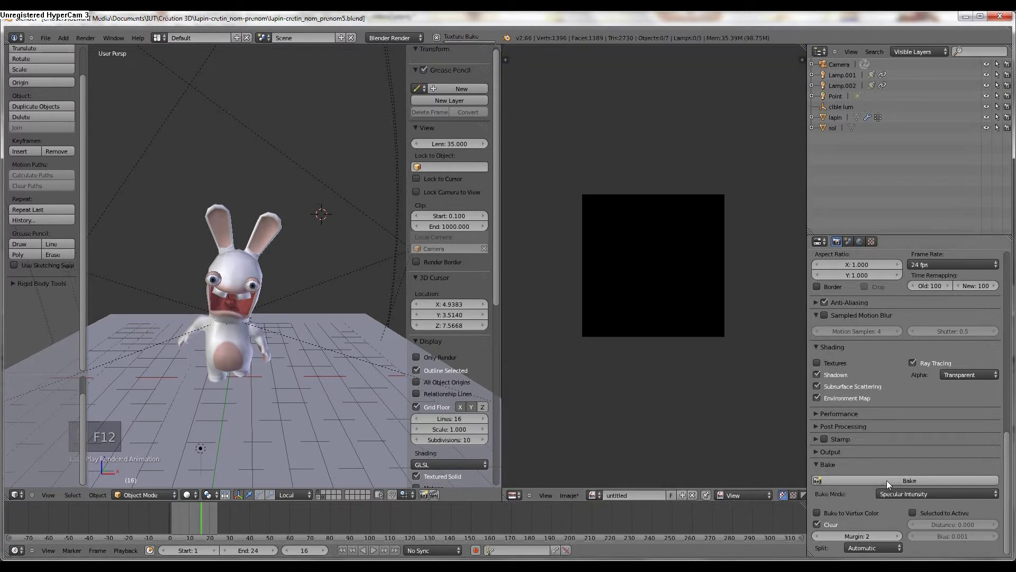
Select the rabbit and render the current frame.
right_click(220, 338)
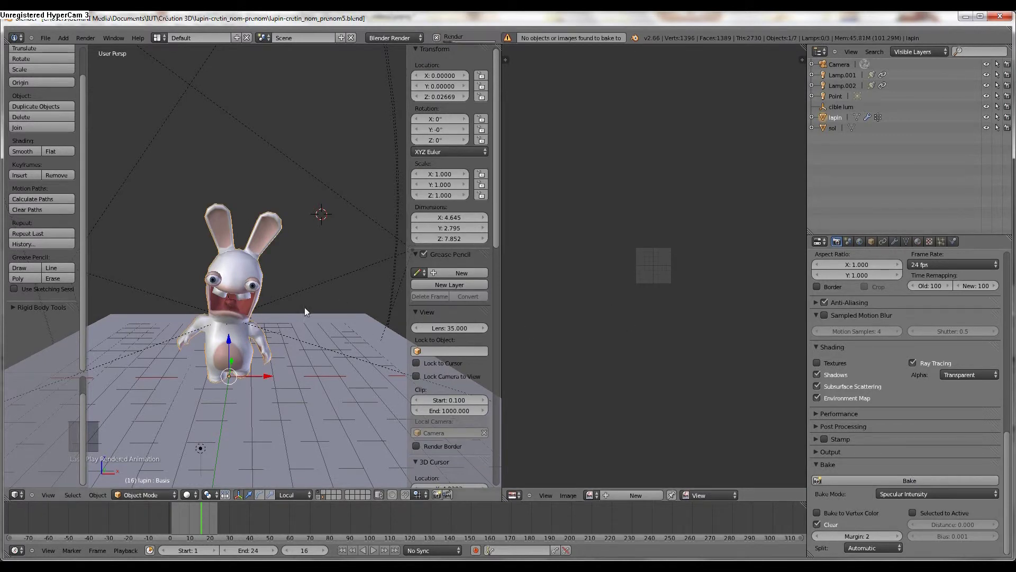
key("F12")
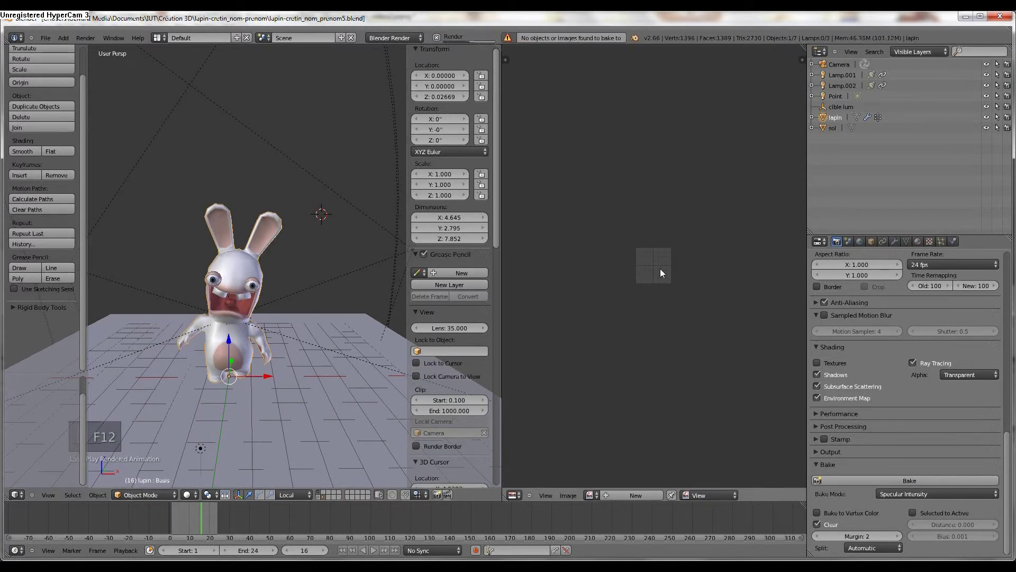
key("F12")
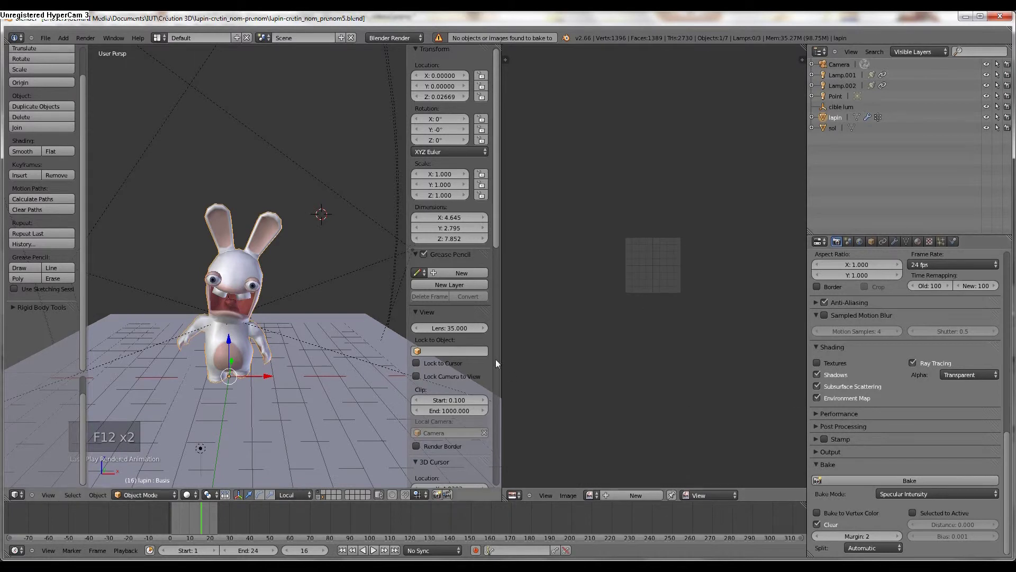
Enable Ambient Occlusion in the world settings and return to the render settings.
left_click(859, 241)
left_click(824, 447)
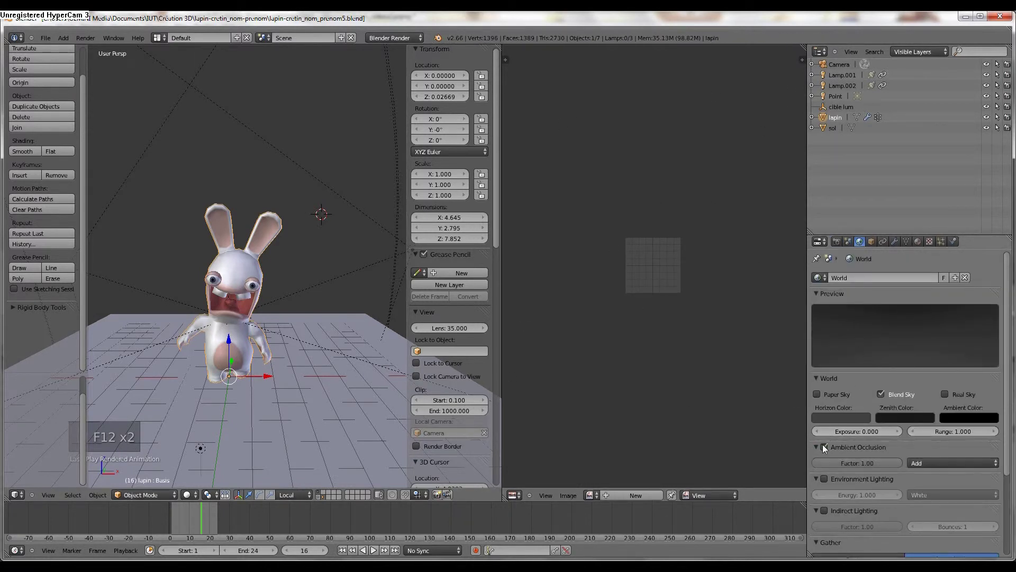
left_click(839, 241)
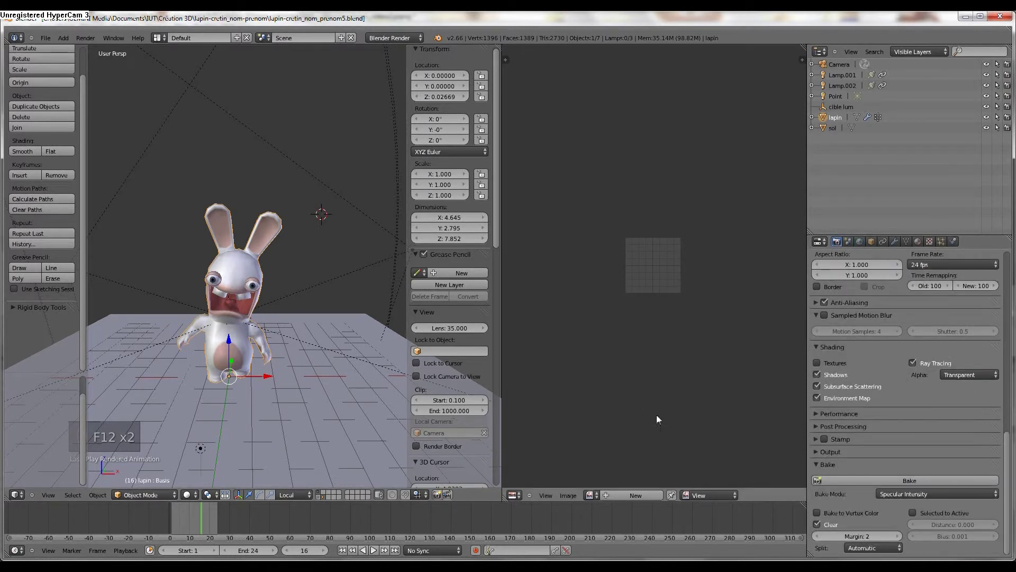
Create a new blank 1024 × 1024 image named ao with alpha in the image editor.
left_click(638, 495)
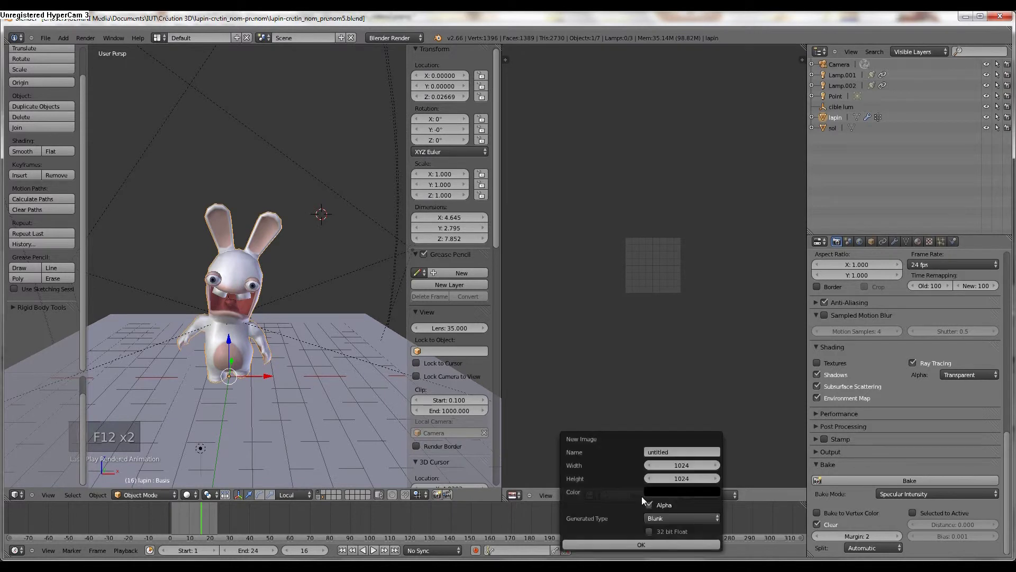
left_click(675, 453)
type("ao")
key("Return")
left_click(641, 544)
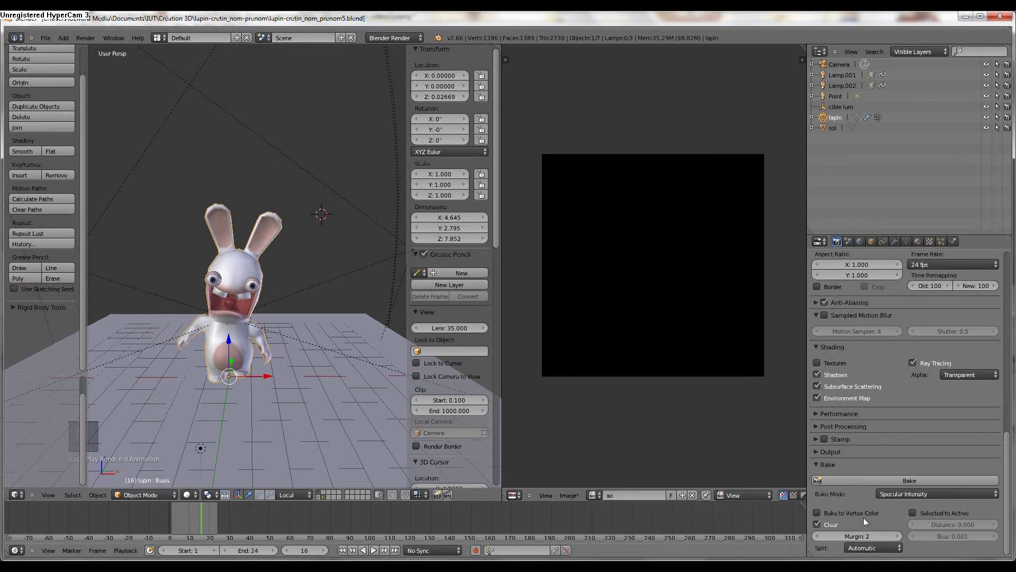
Set the bake mode to Ambient Occlusion and bake the selected rabbit.
left_click(885, 494)
left_click(894, 472)
left_click(893, 479)
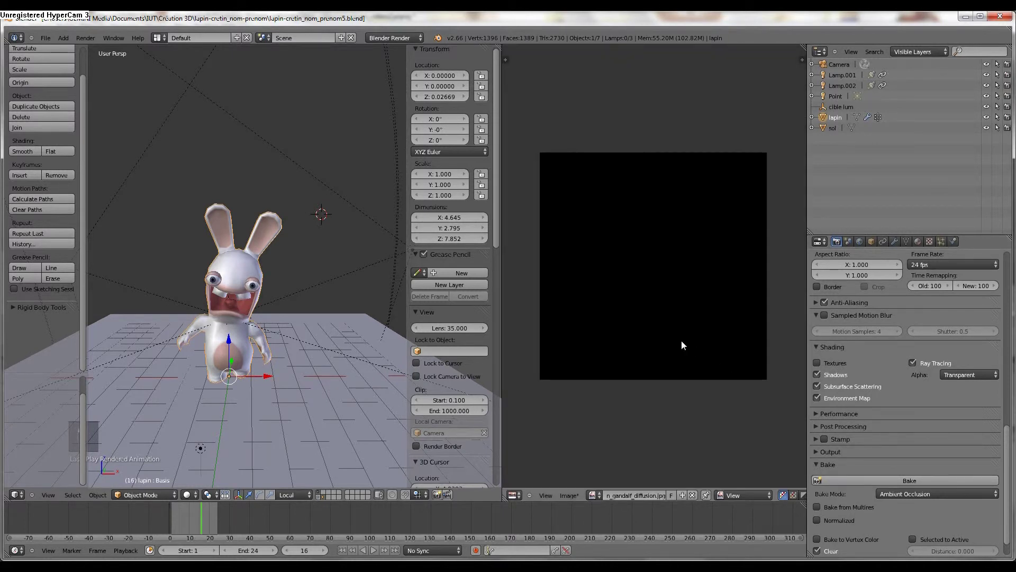
Unlink the image from the image editor, render the current frame and display the Render Result.
middle_click_drag(291, 319, 329, 327)
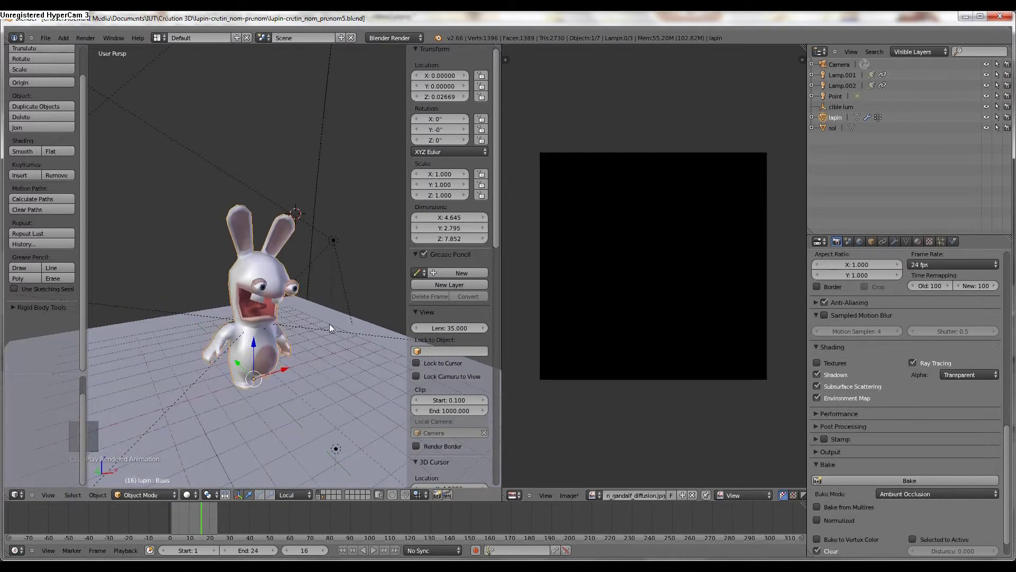
left_click(857, 241)
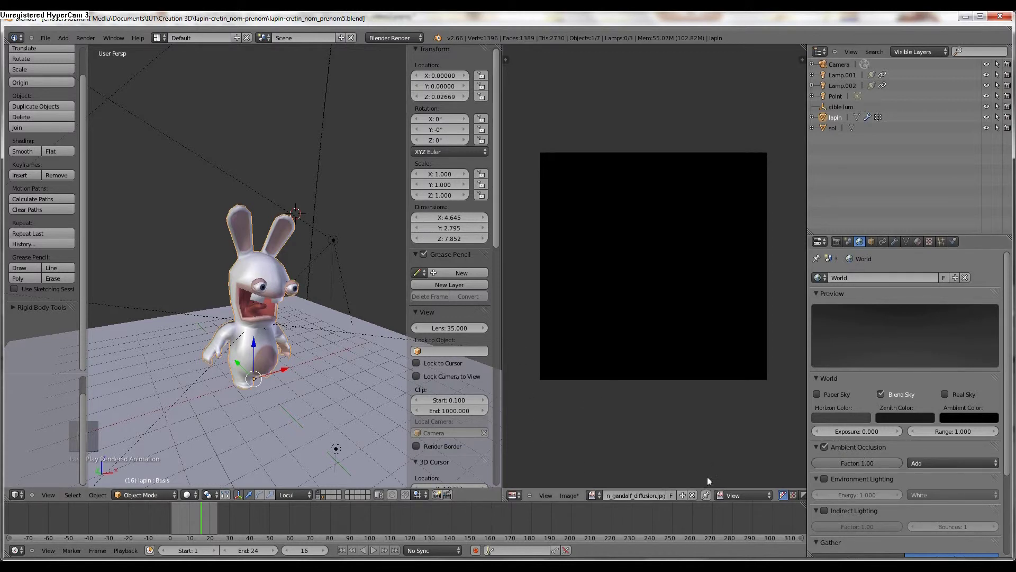
left_click(694, 495)
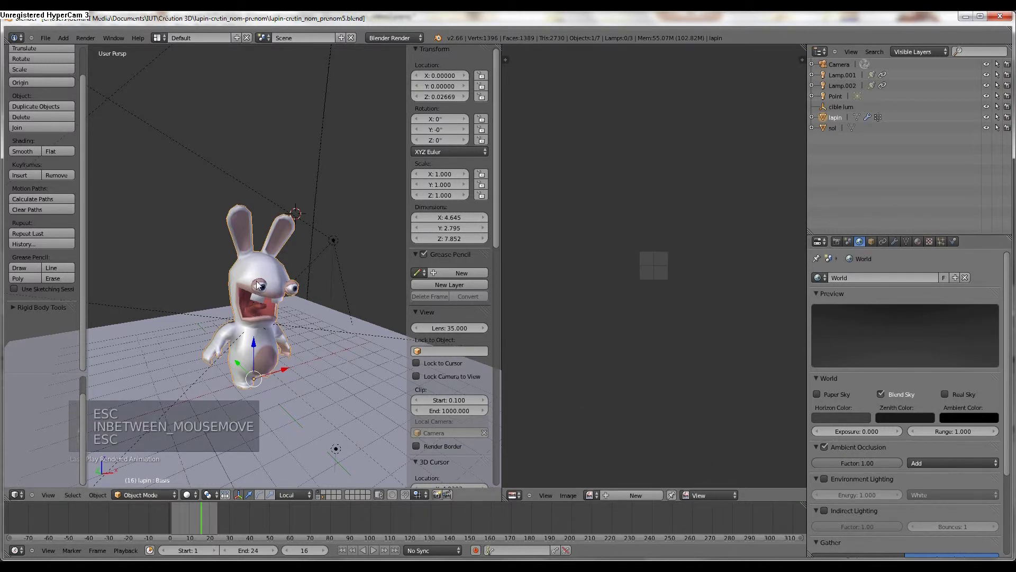
key("F12")
key("F12")
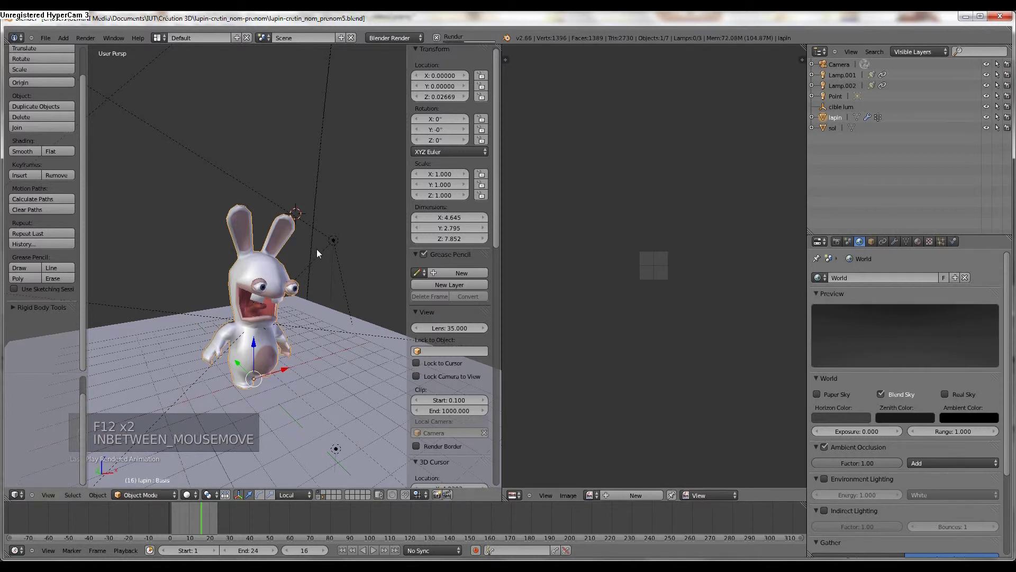
left_click(699, 495)
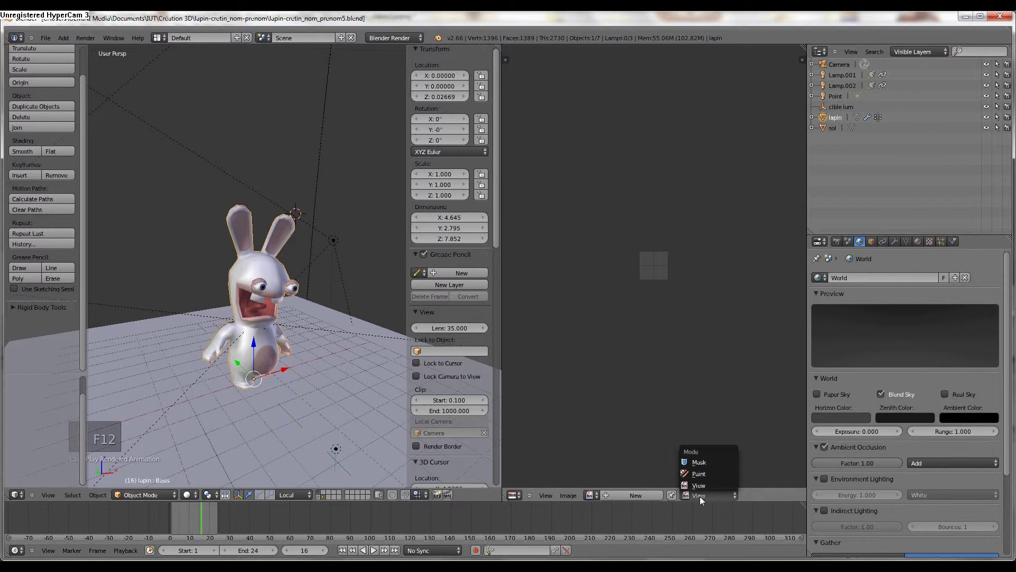
left_click(592, 495)
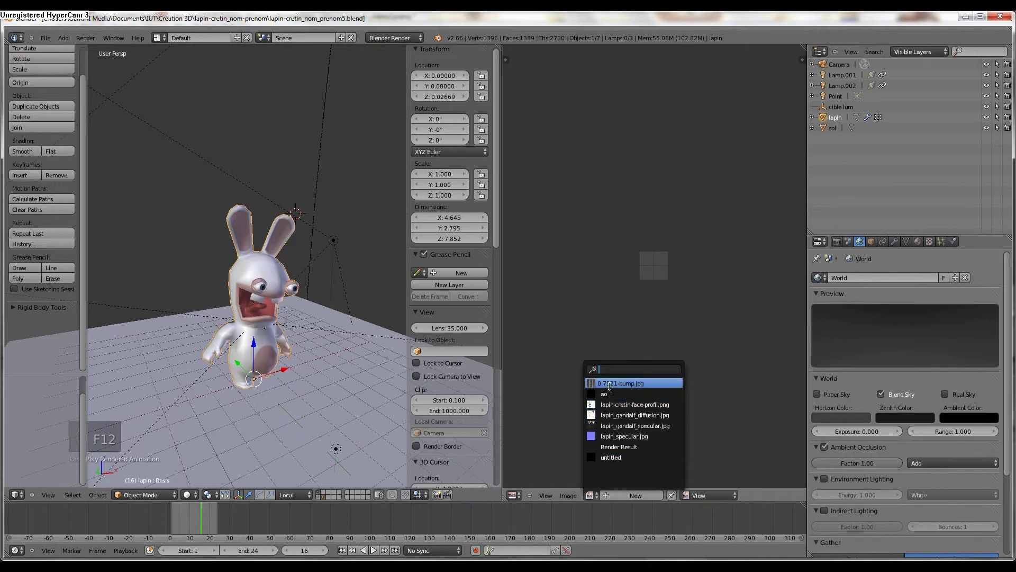
left_click(614, 447)
scroll(668, 329, "up", 2)
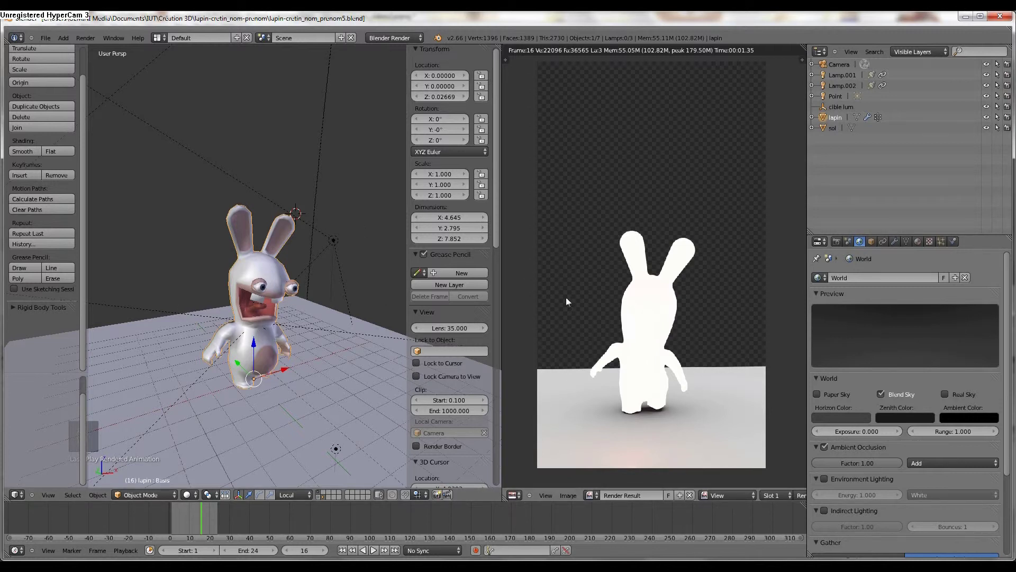
Display the ao image and enter Edit Mode with the whole rabbit mesh selected to show its UV layout.
left_click(589, 495)
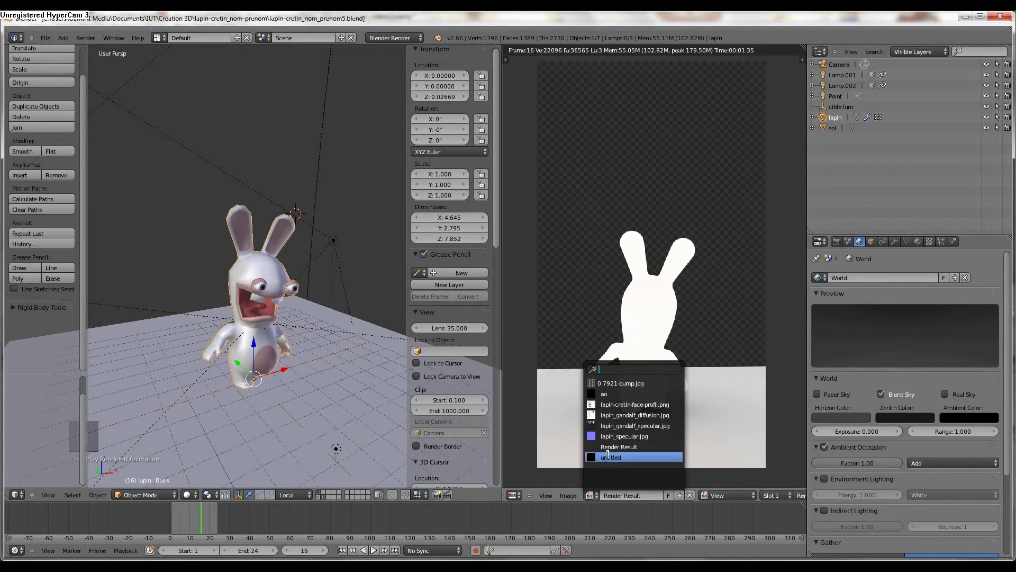
left_click(612, 393)
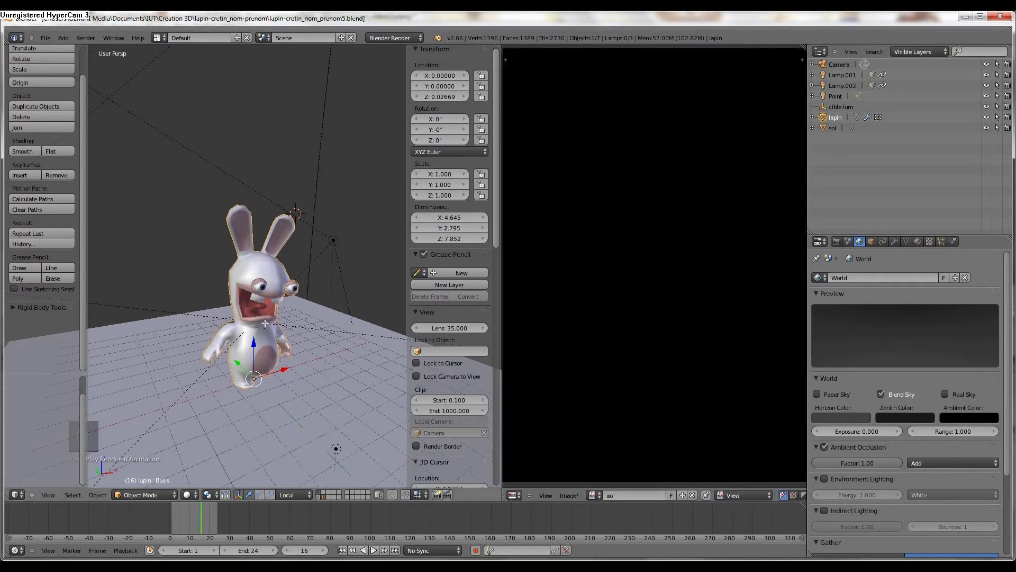
key("Tab")
key("a")
key("a")
key("a")
scroll(630, 356, "down", 2)
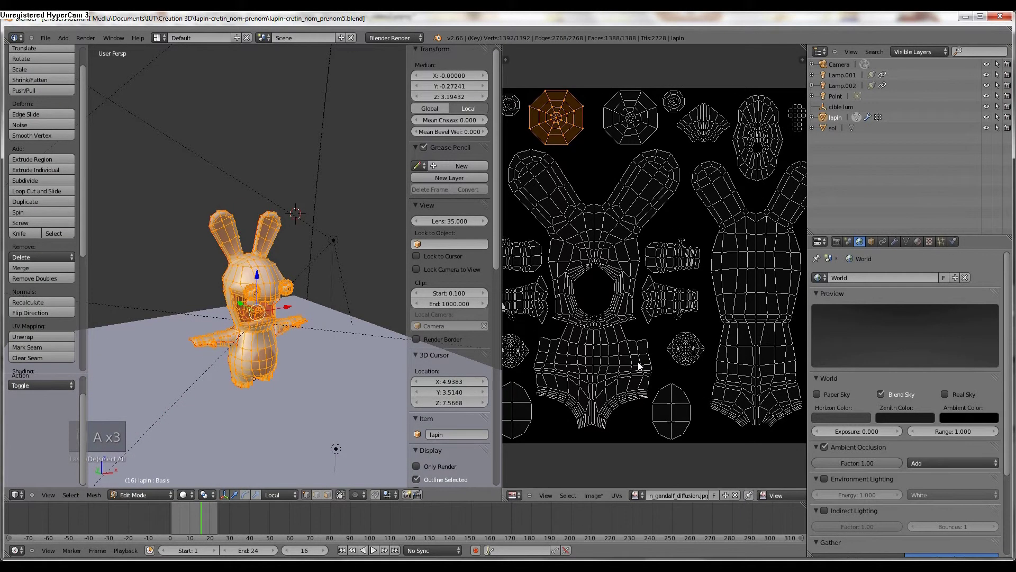
Bake the ambient occlusion from the render settings with the whole rabbit mesh selected.
left_click(837, 241)
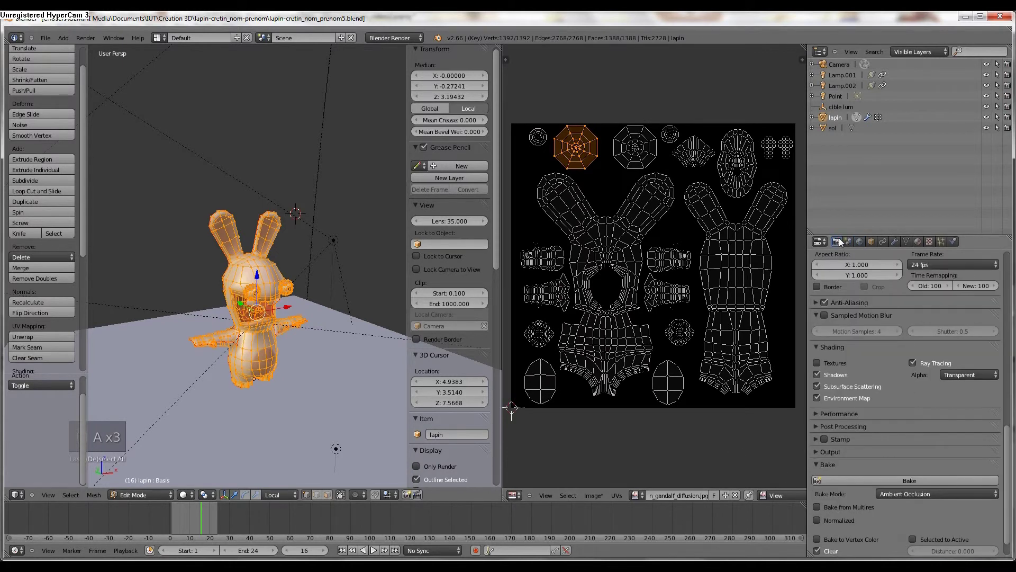
left_click(910, 481)
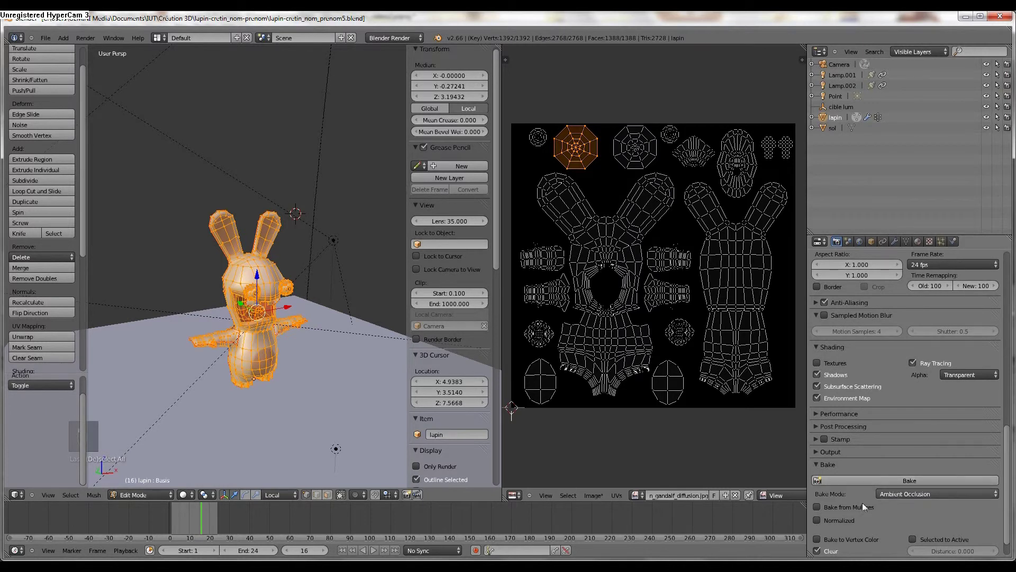
scroll(641, 431, "down", 1)
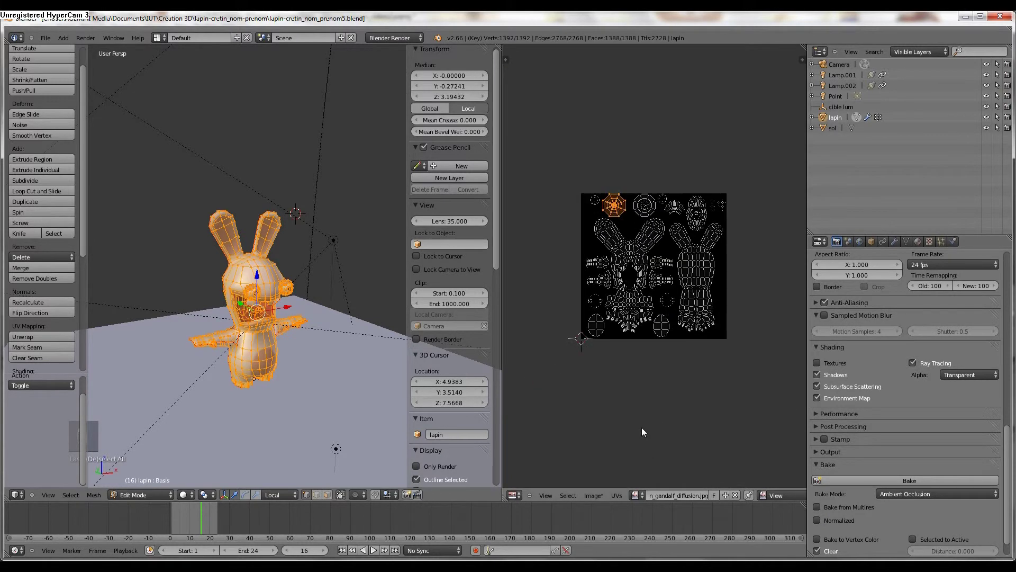
Assign the untitled image to the rabbit's UV layout and bake the ambient occlusion again.
left_click(638, 495)
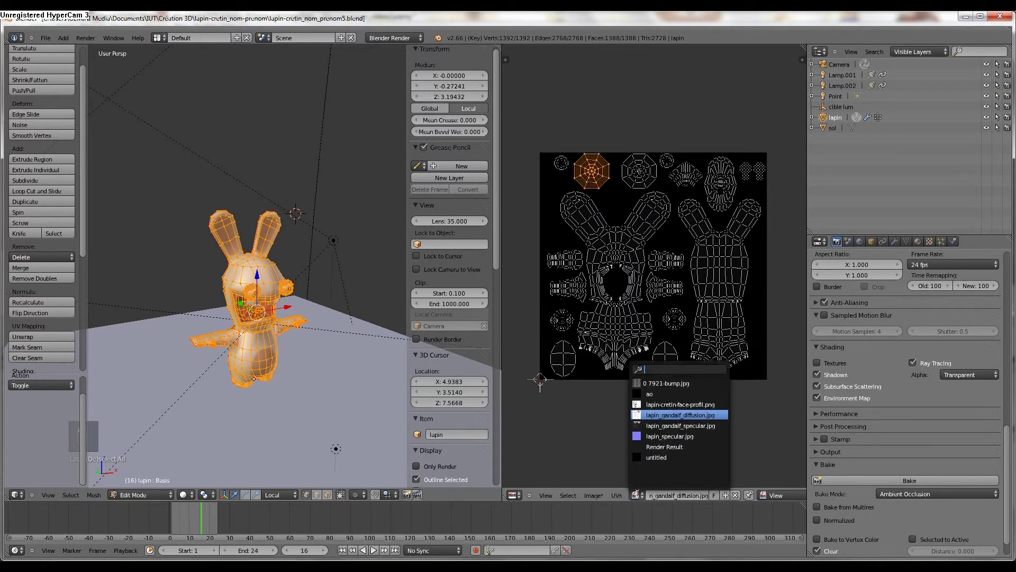
left_click(650, 456)
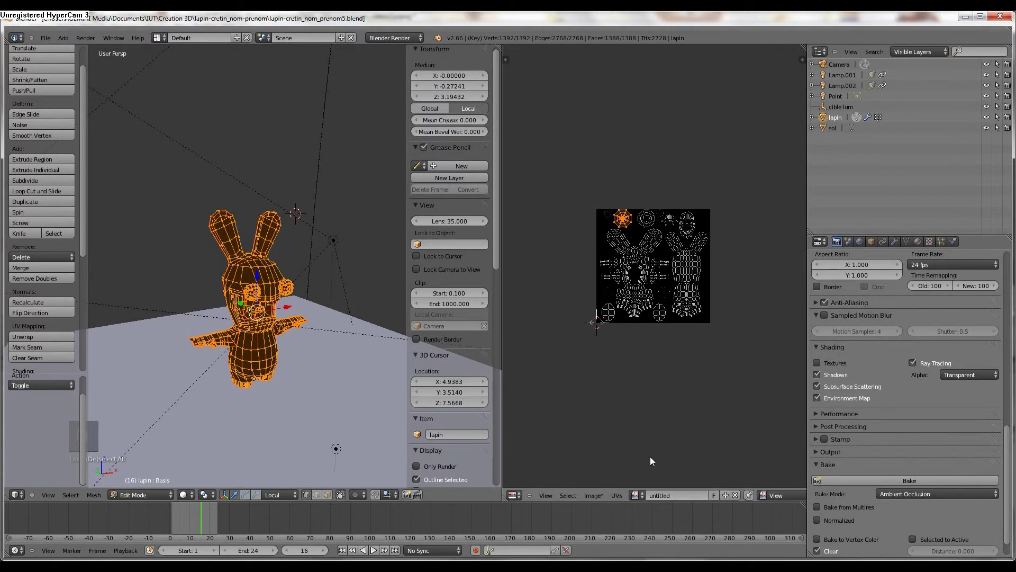
scroll(625, 317, "up", 2)
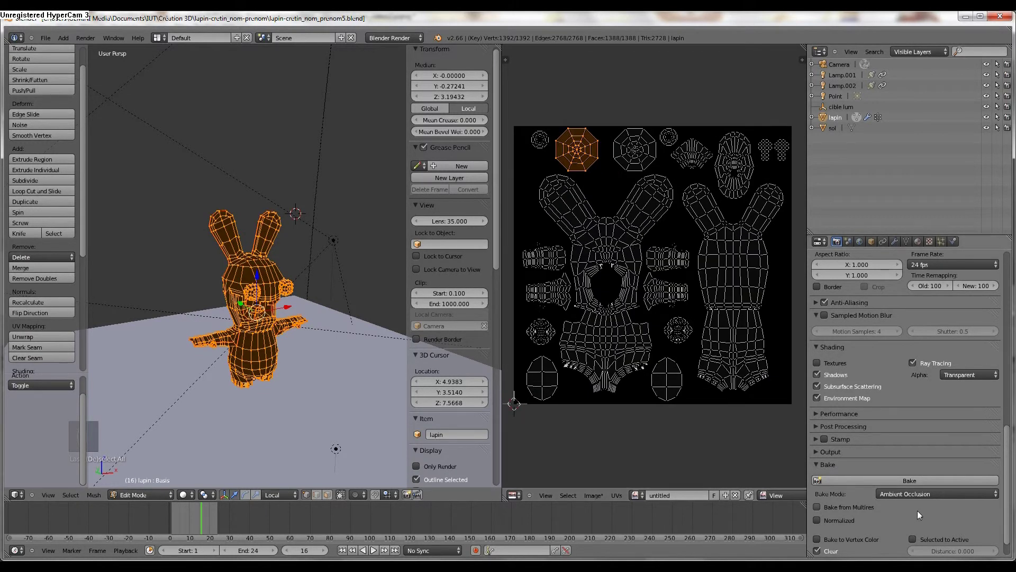
left_click(901, 480)
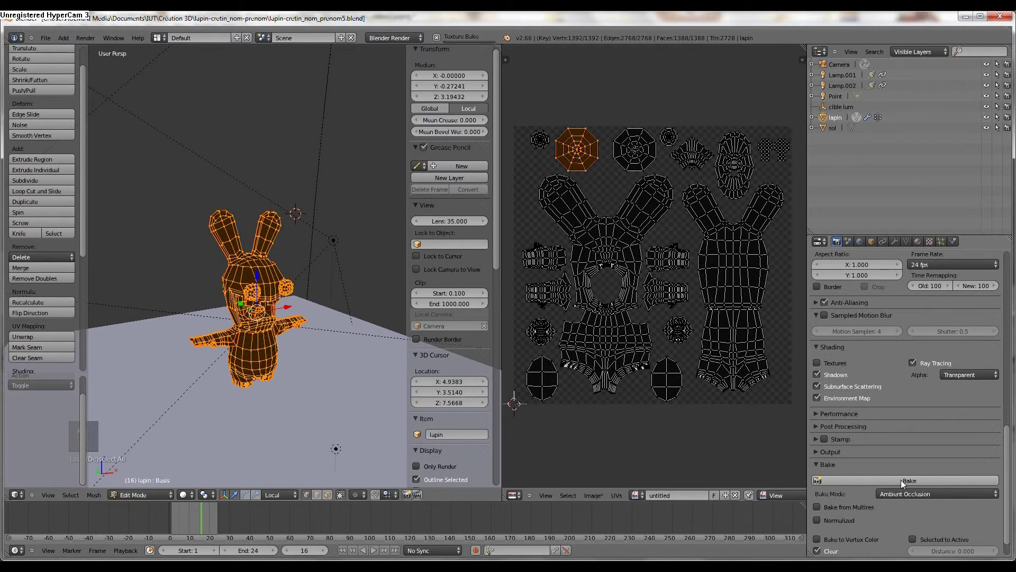
scroll(624, 295, "up", 1)
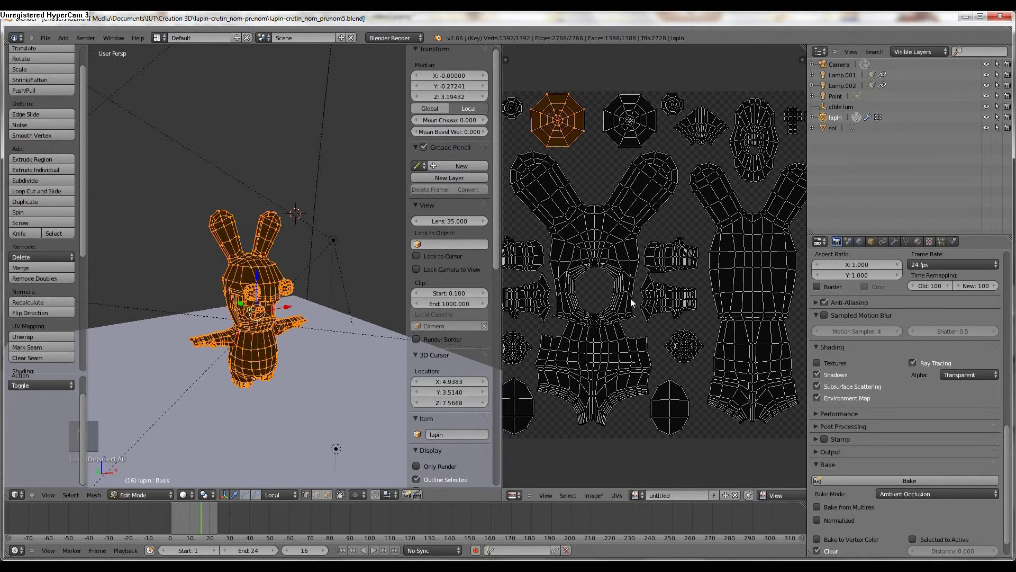
Deselect all UVs in the layout, set the bake mode to Full Render and bake the rabbit.
key("a")
key("a")
key("a")
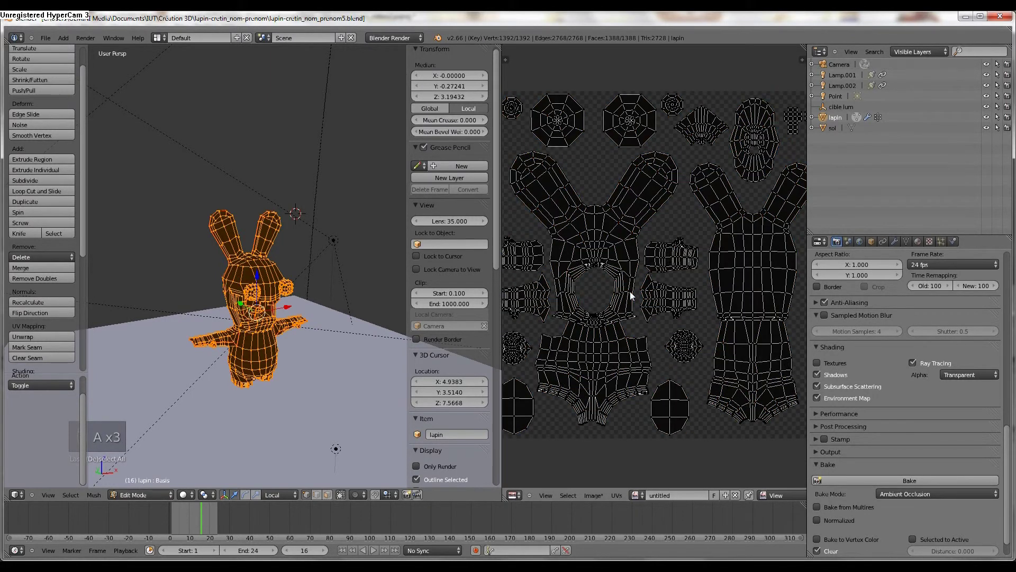
left_click(911, 493)
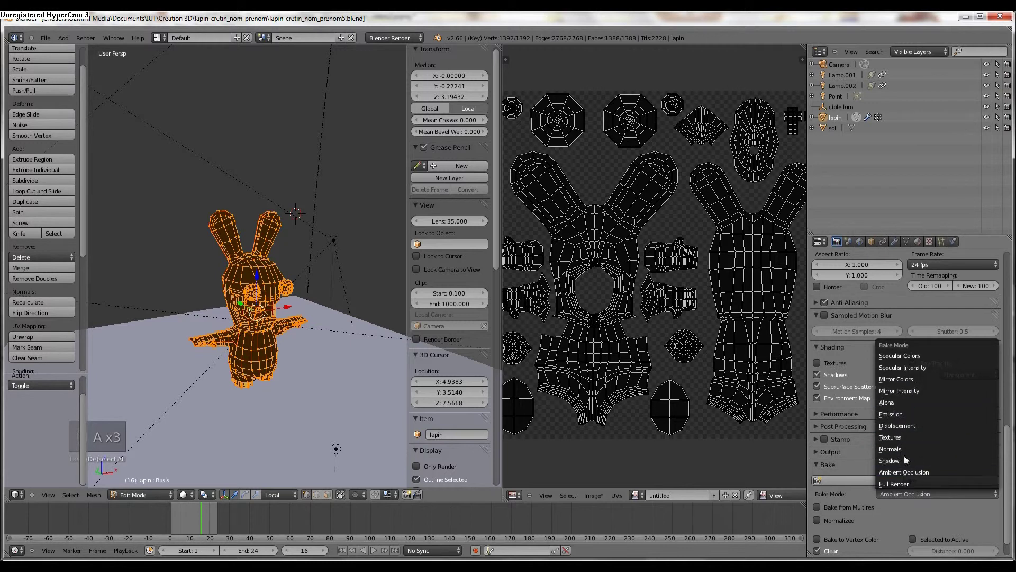
left_click(900, 483)
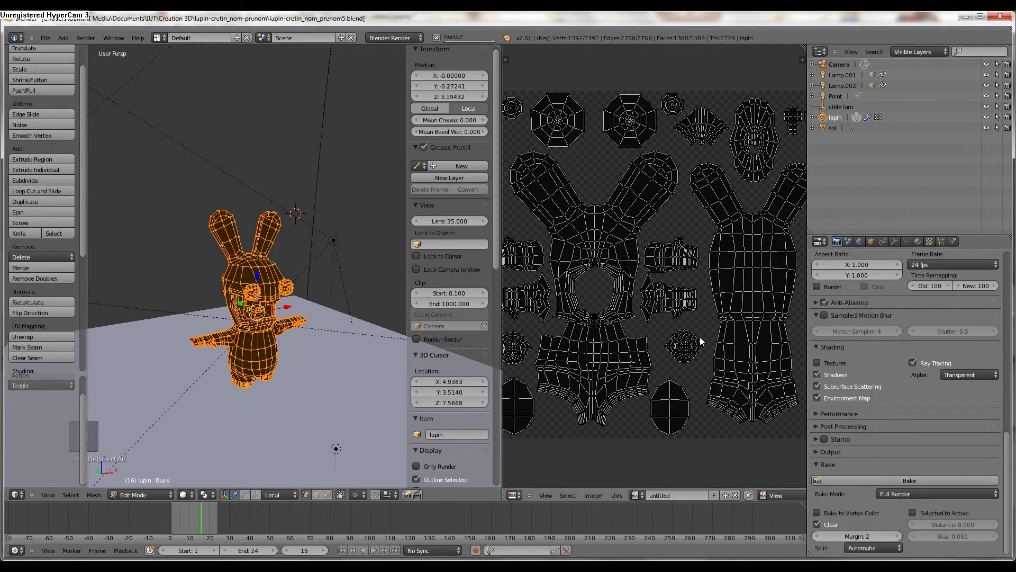
left_click(886, 480)
Render the current frame and return the rabbit to Object Mode.
key("F12")
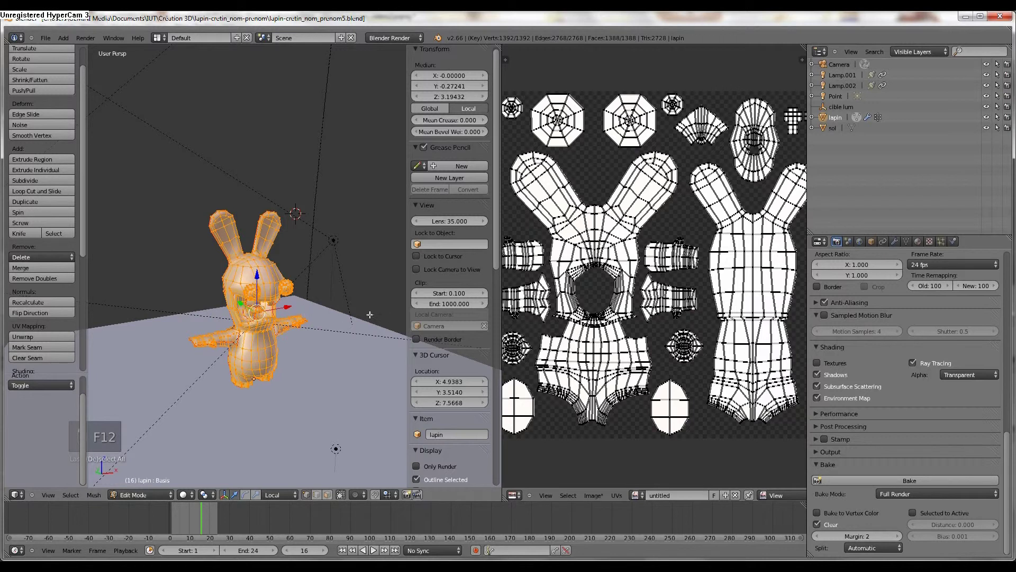
scroll(654, 265, "down", 2)
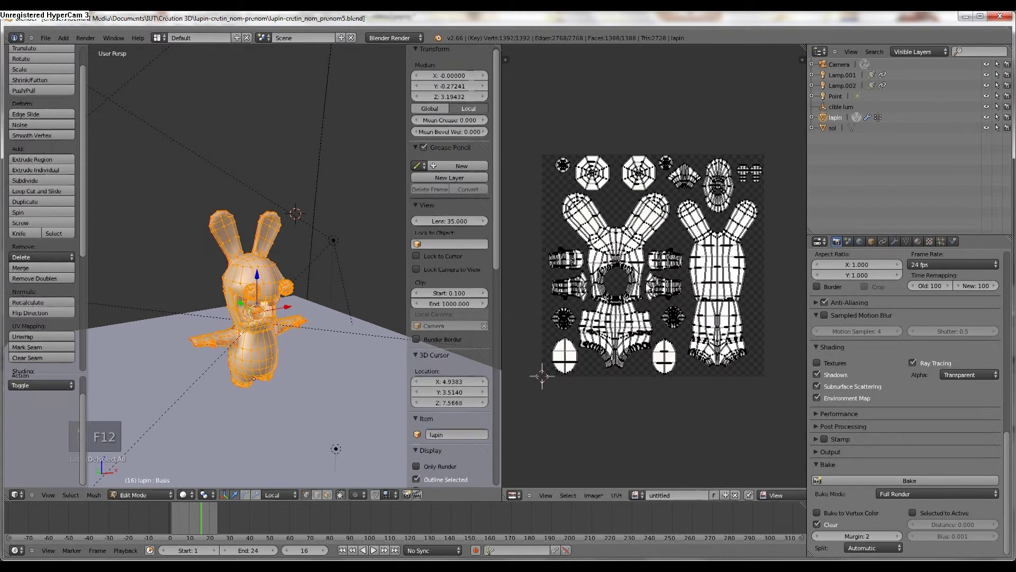
key("Tab")
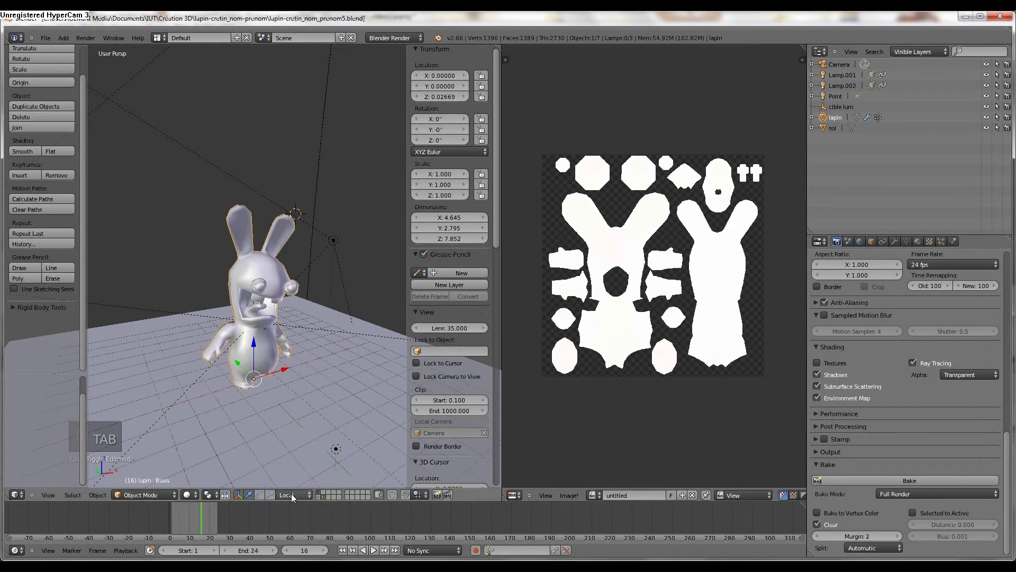
Set the 3D view's viewport shading to Texture and bake the rabbit's full render again.
left_click(187, 494)
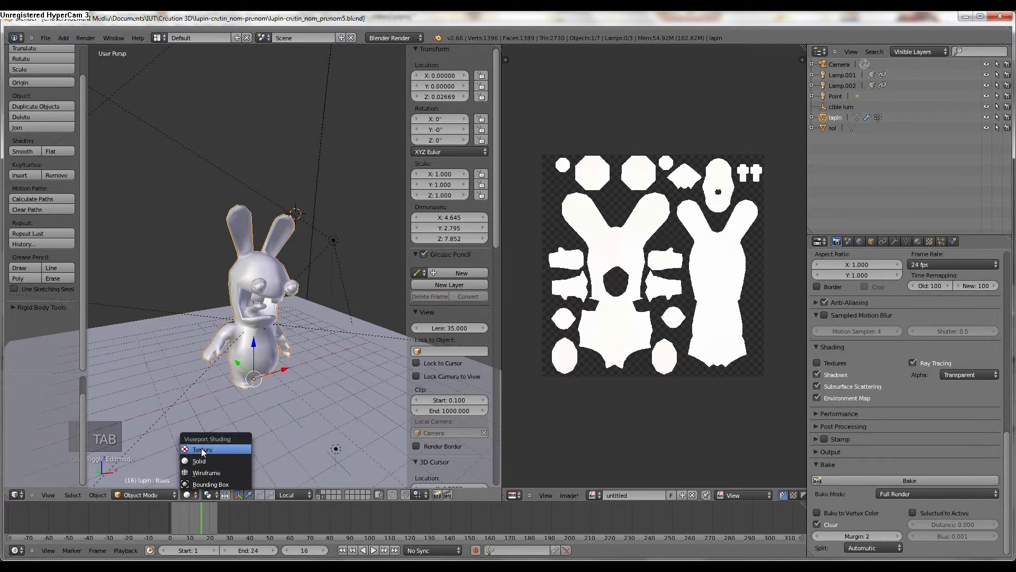
left_click(203, 451)
left_click(866, 481)
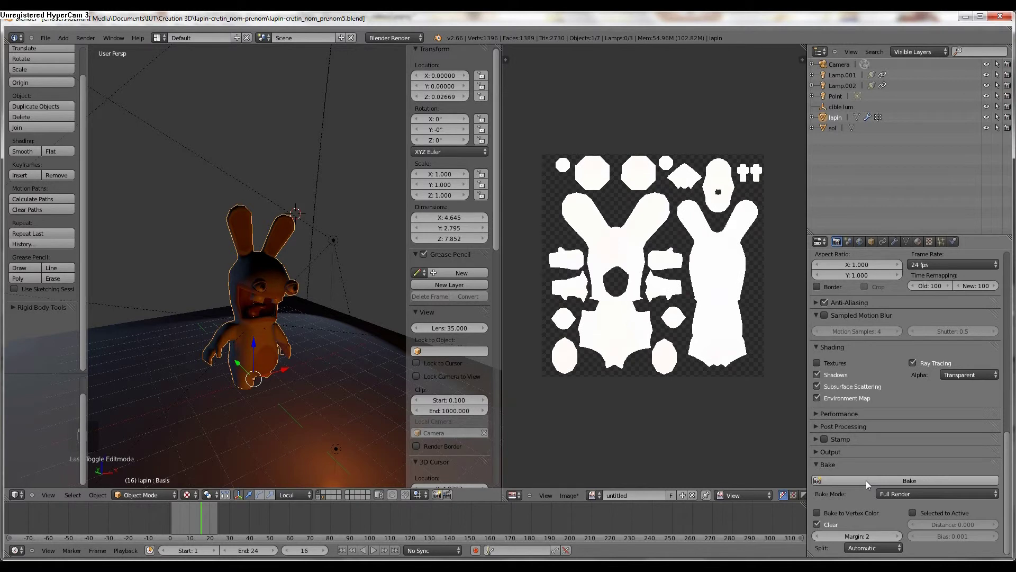
Inspect the alpha channel of the baked image, then restore its colour and alpha display.
scroll(674, 364, "up", 2)
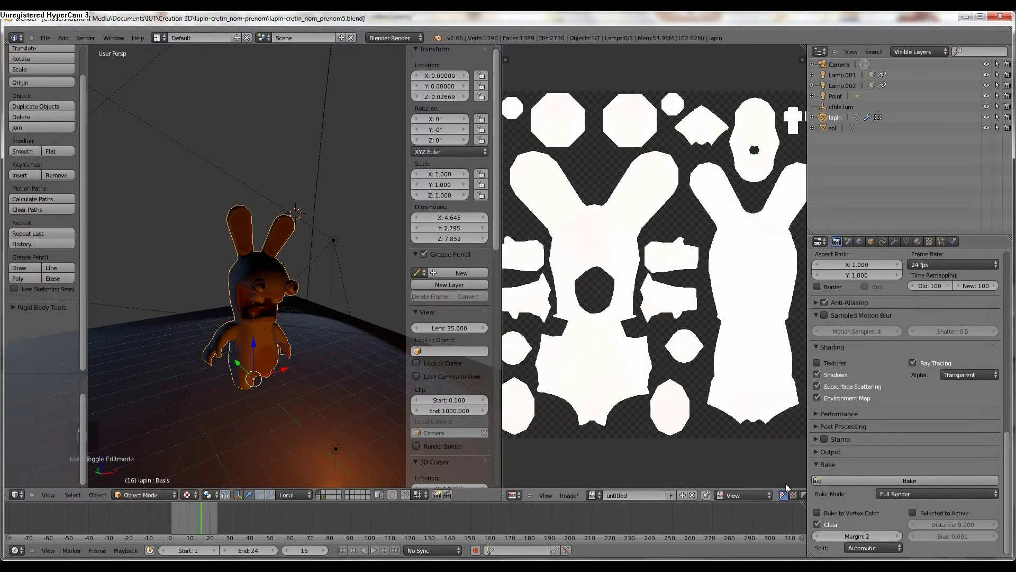
left_click(792, 496)
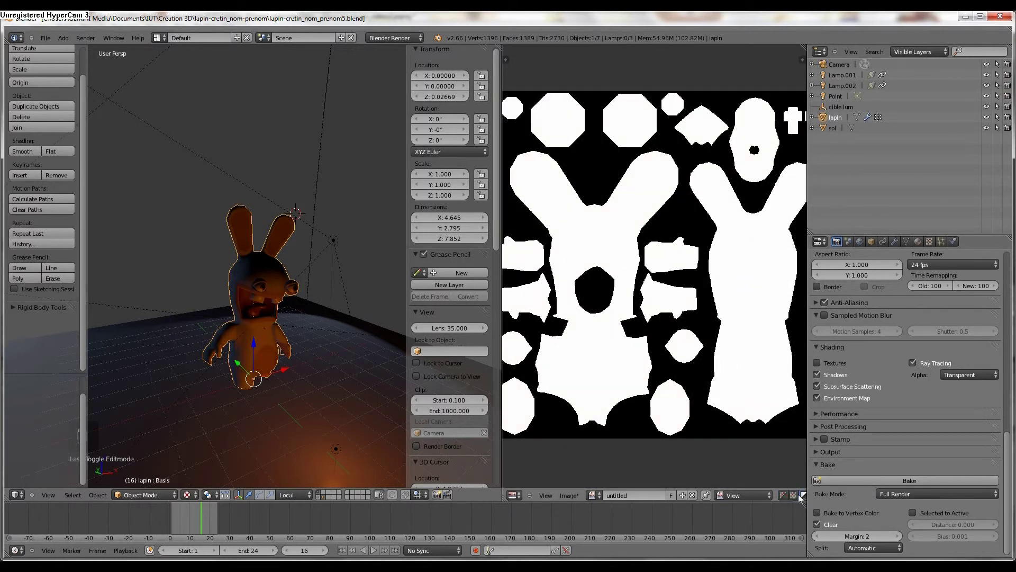
left_click(783, 495)
scroll(612, 307, "down", 2)
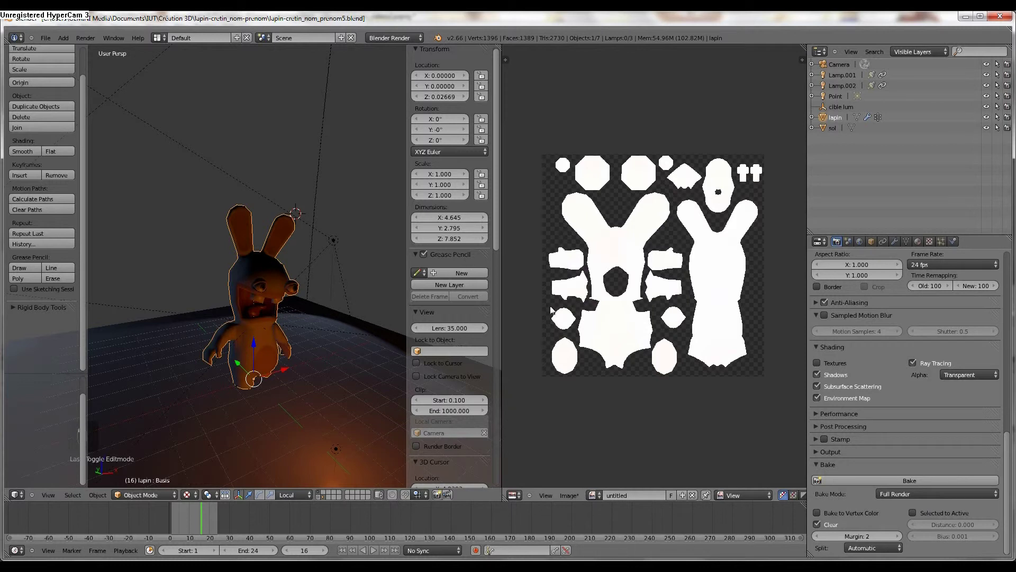
In Edit Mode, select all of the rabbit's UVs and bake the full render, then return to Object Mode.
key("Tab")
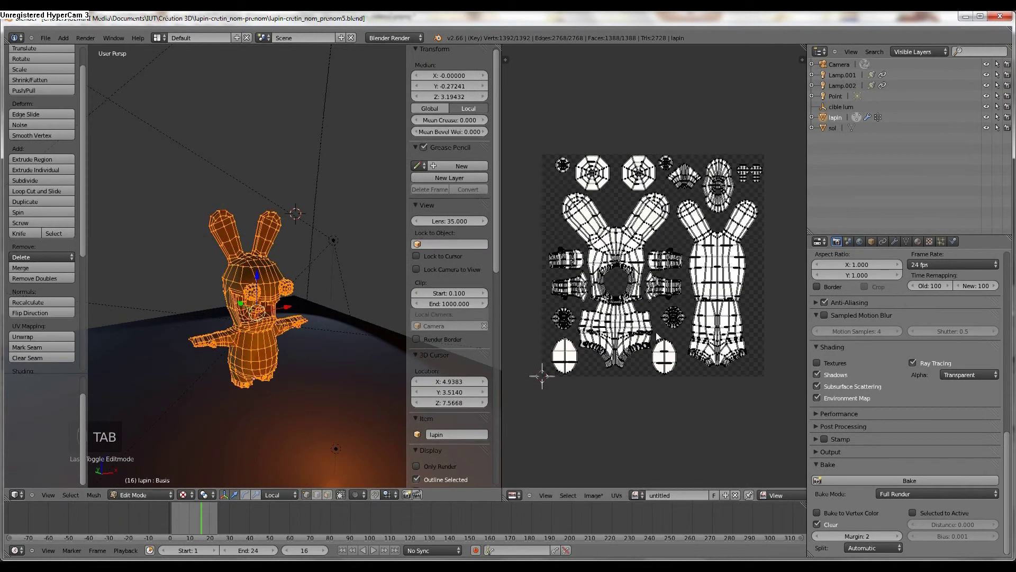
scroll(657, 337, "up", 1)
key("a")
key("a")
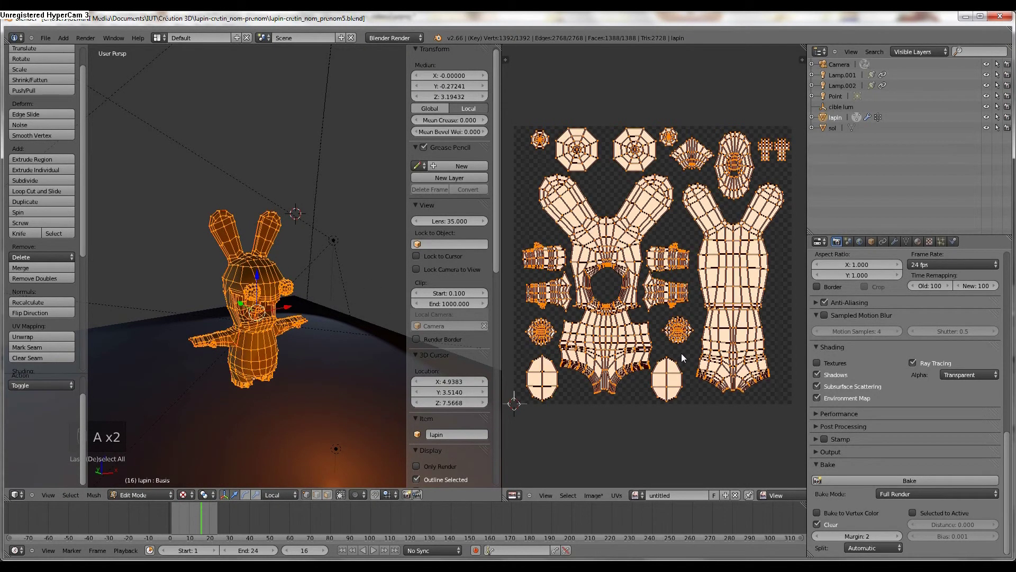
left_click(882, 481)
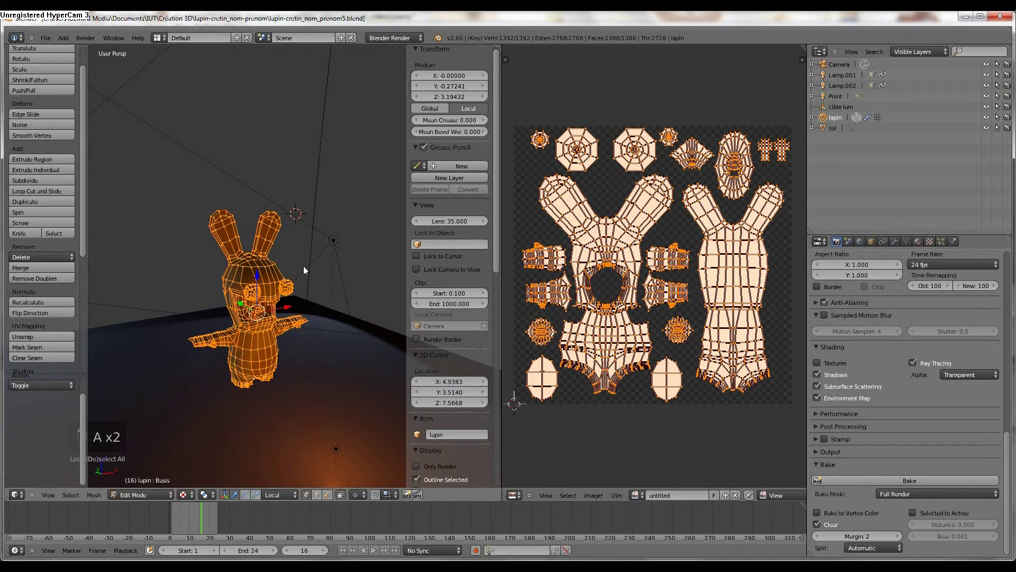
key("Tab")
middle_click_drag(249, 261, 253, 249)
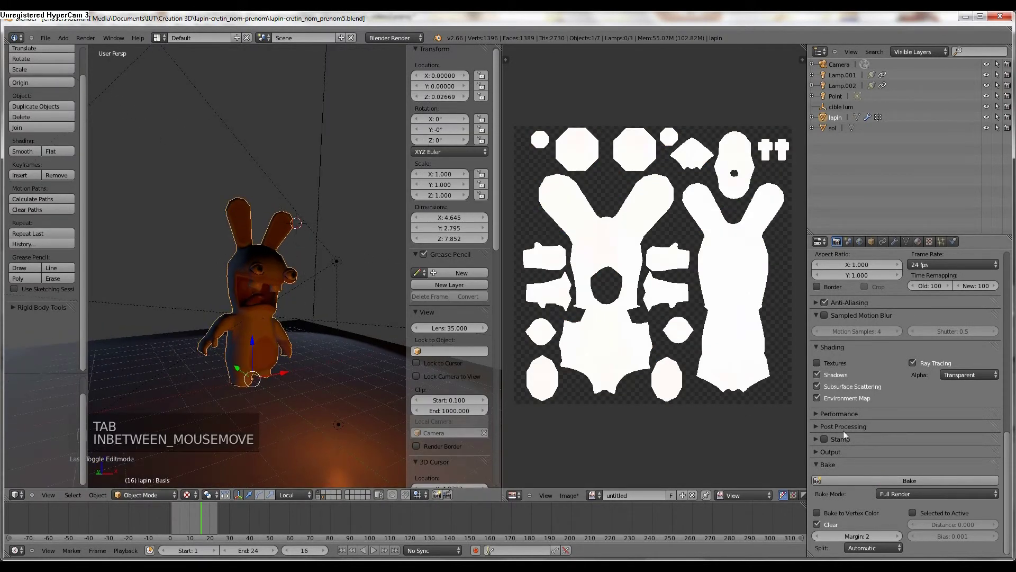
middle_click_drag(300, 367, 237, 279)
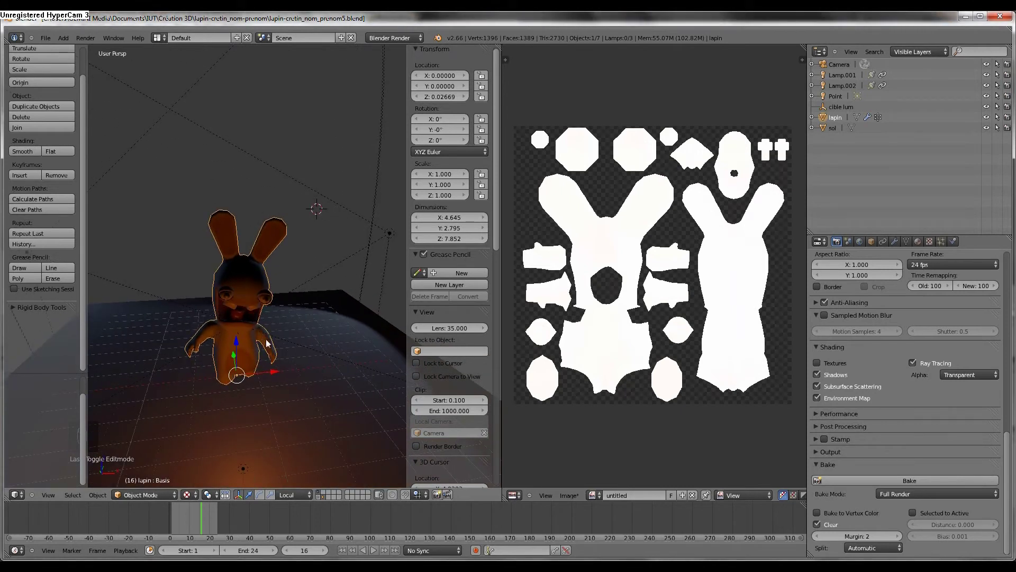
middle_click_drag(267, 343, 287, 363)
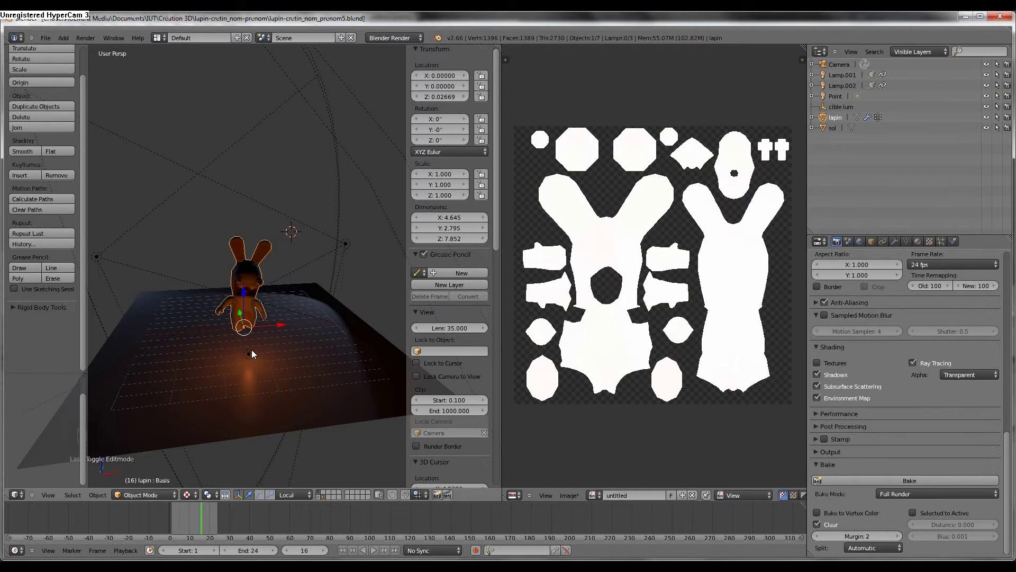
middle_click_drag(219, 310, 269, 327)
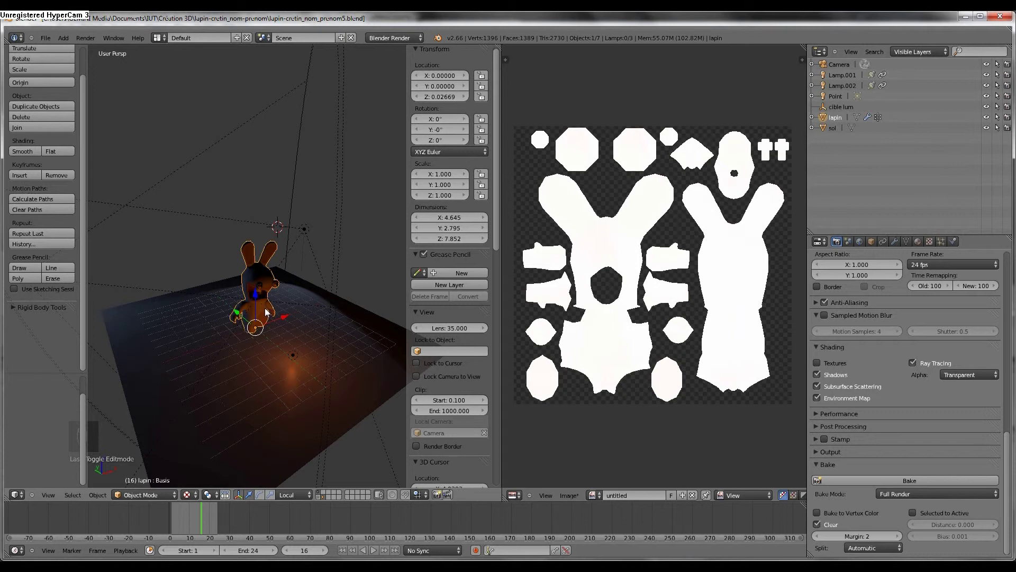
scroll(262, 307, "up", 2)
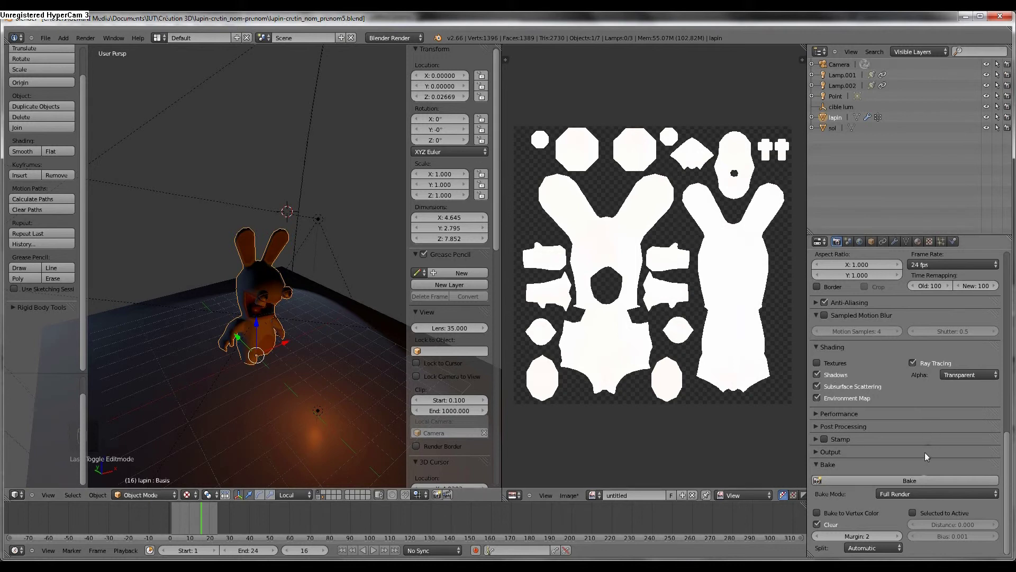
Display the ao image in the image editor in place of the untitled one.
left_click(593, 495)
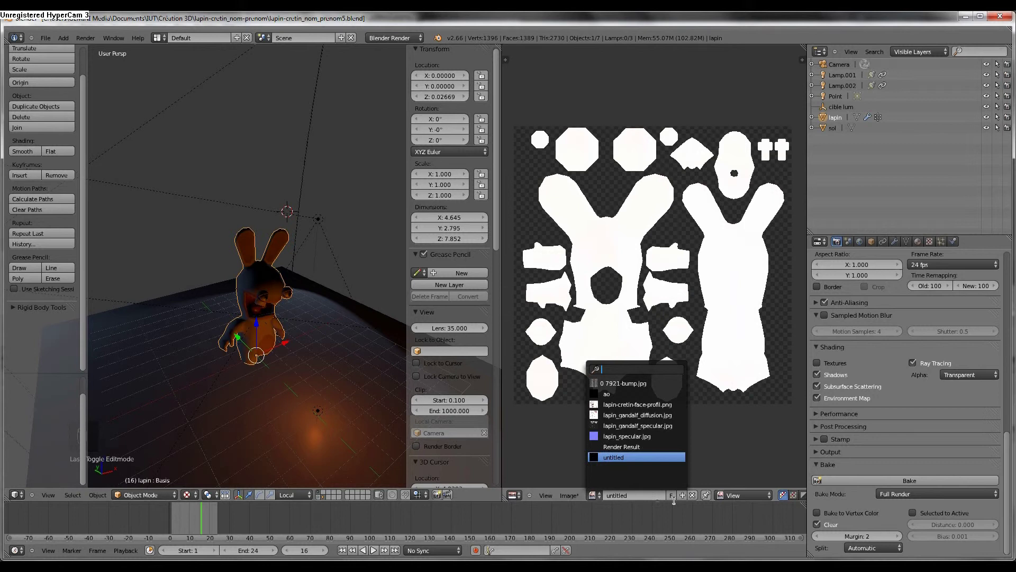
left_click(603, 458)
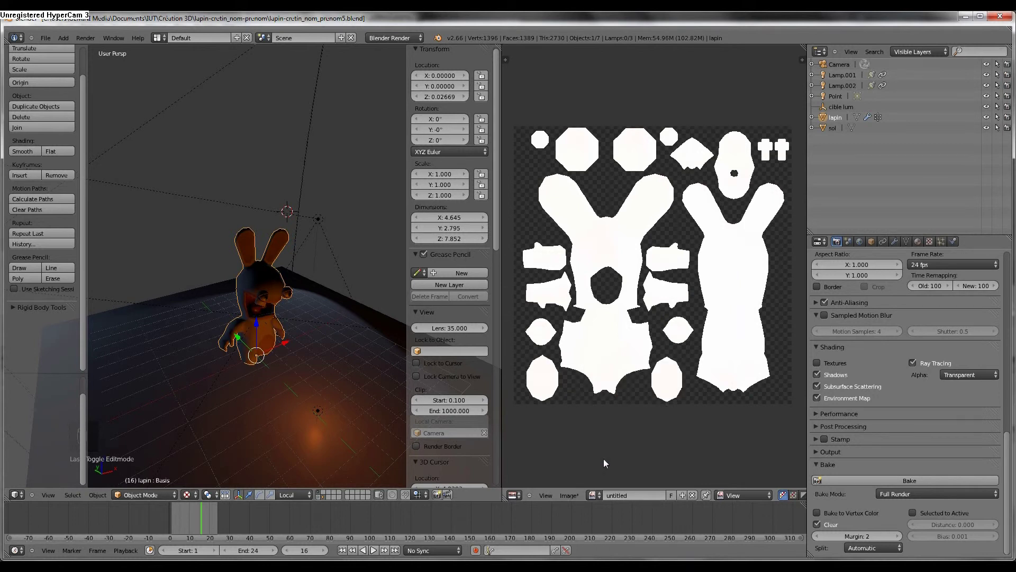
left_click(593, 495)
left_click(607, 393)
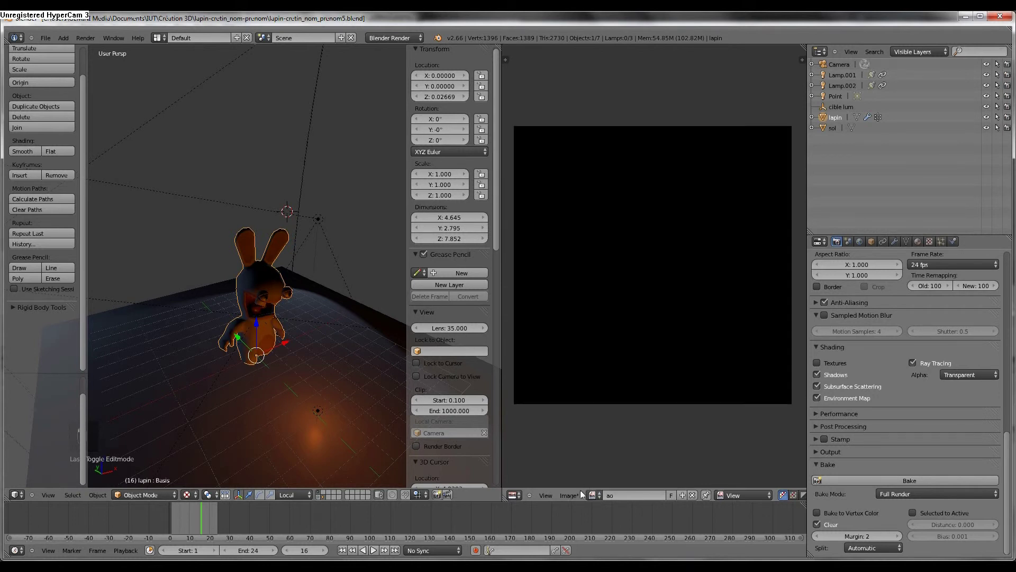
Save the displayed image as ao.png in the project's tex folder.
left_click(570, 495)
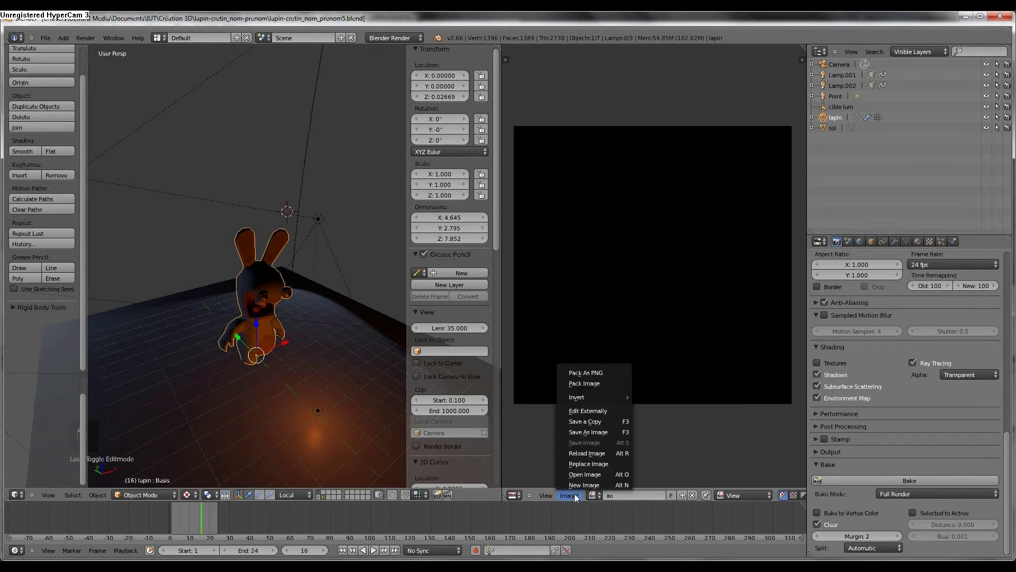
left_click(584, 432)
left_click(167, 135)
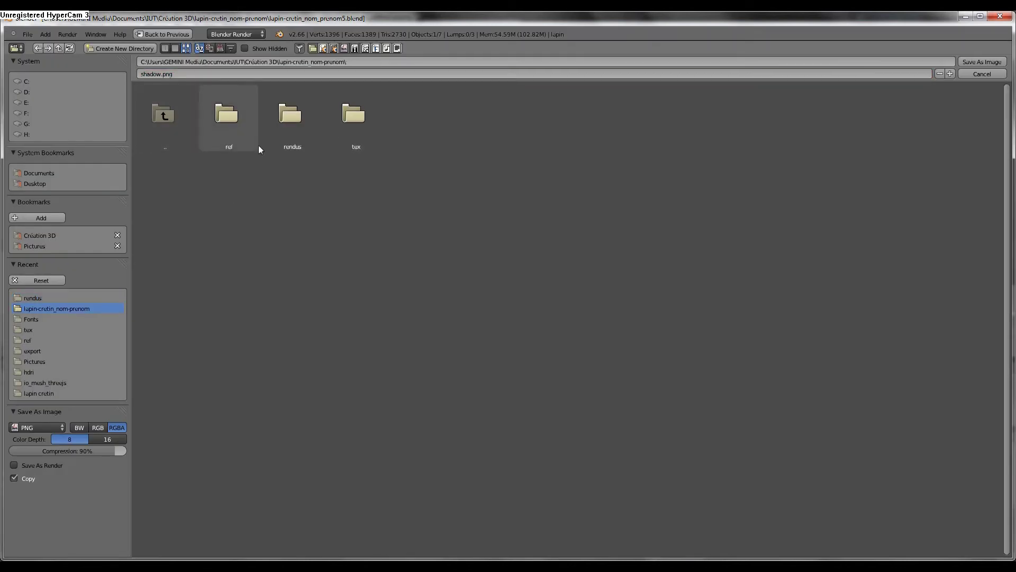
left_click(345, 129)
left_click(146, 73)
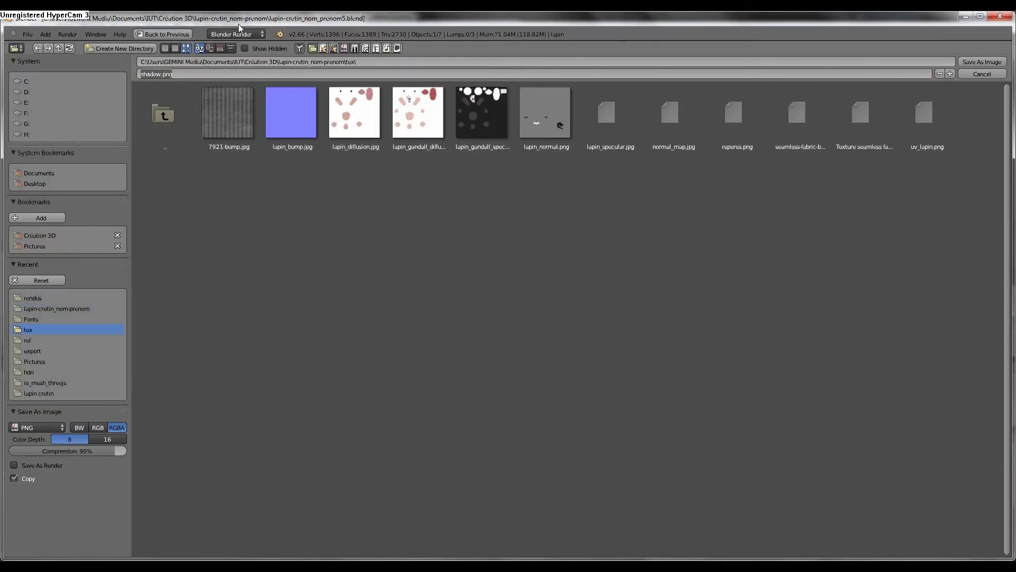
type("ao")
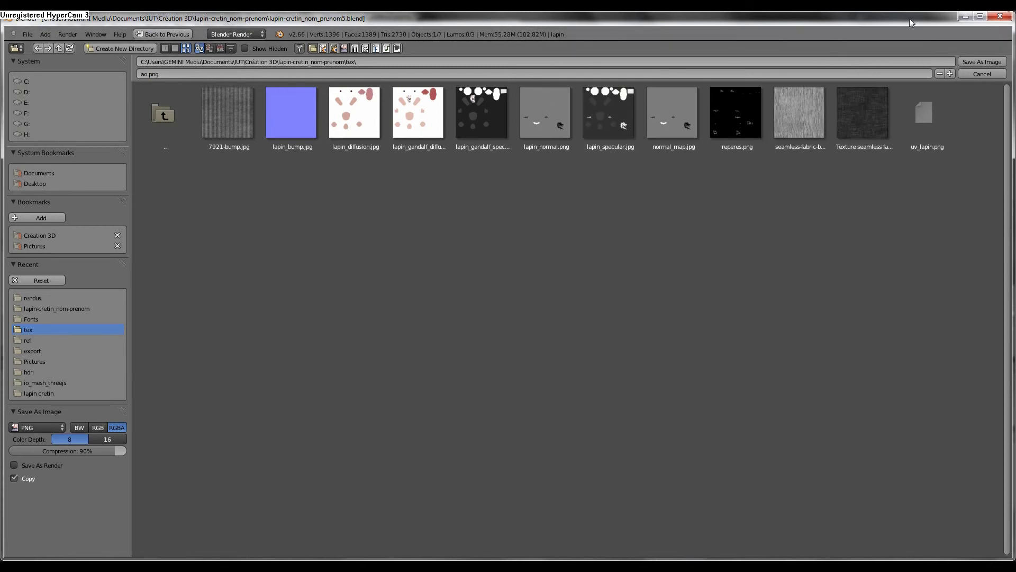
left_click(981, 62)
Bake the rabbit's full render again, and show a new render of the current frame as Render Result in the image editor.
left_click(901, 482)
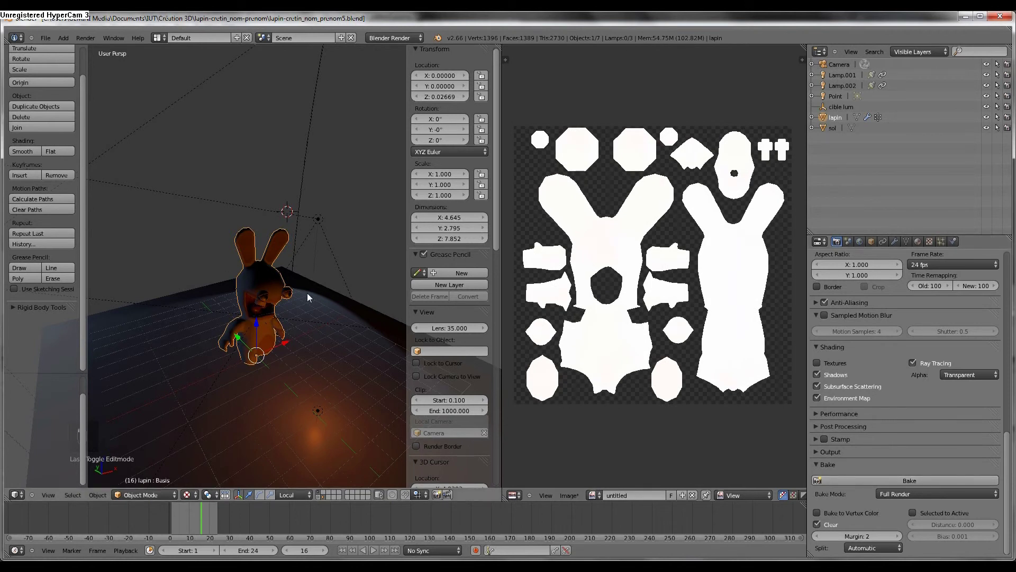
key("F12")
key("F12")
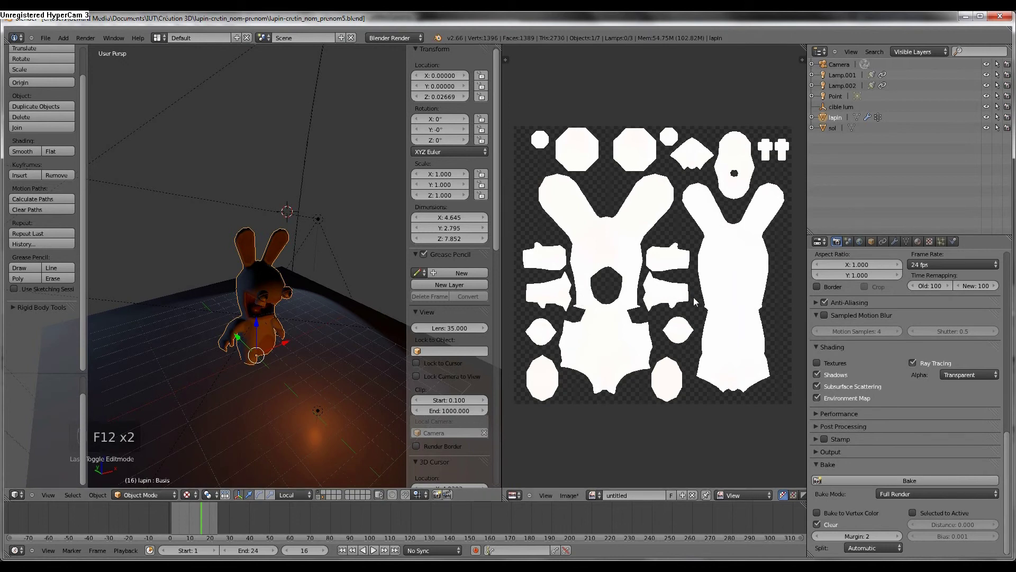
left_click(742, 497)
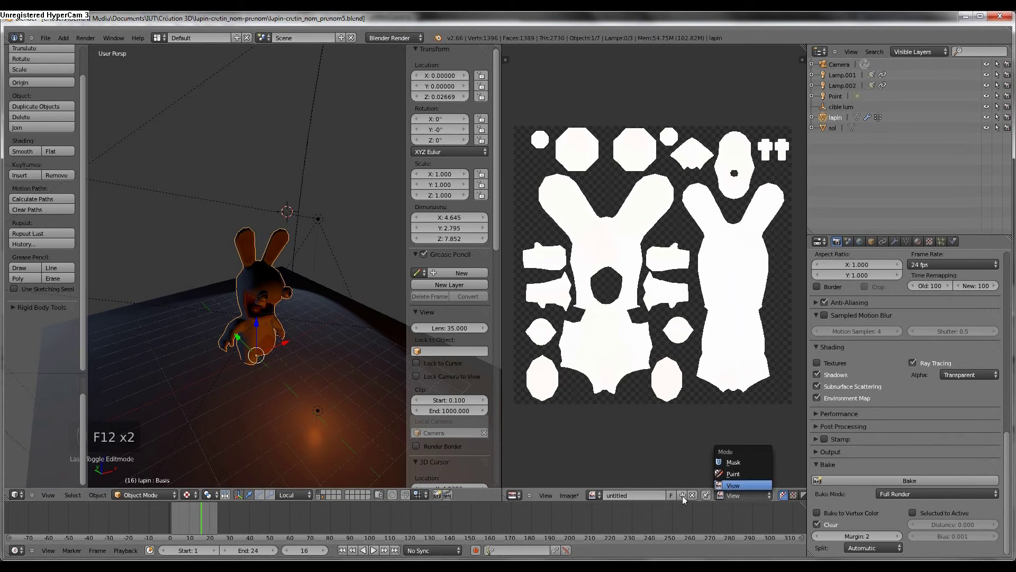
left_click(594, 495)
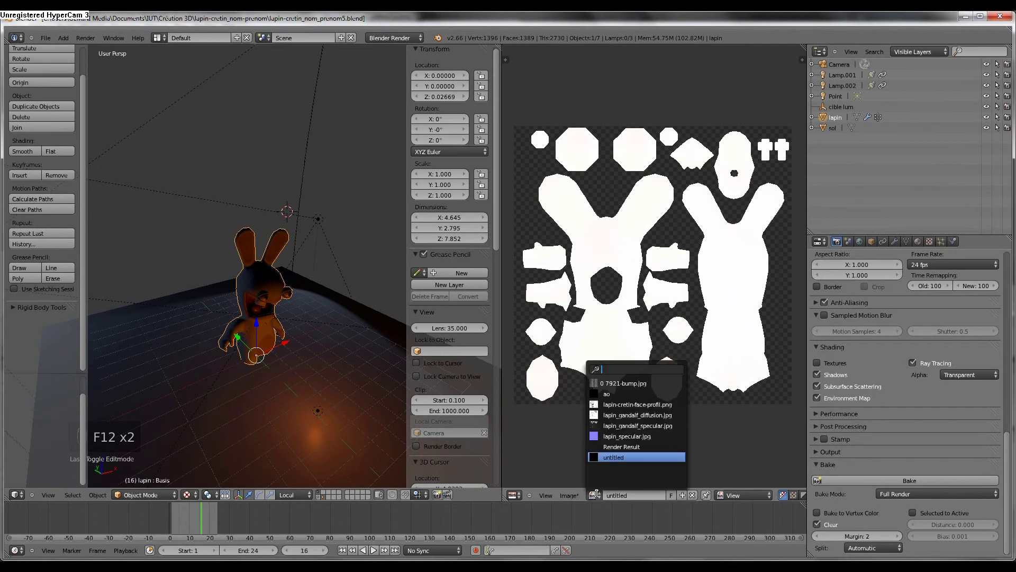
left_click(621, 447)
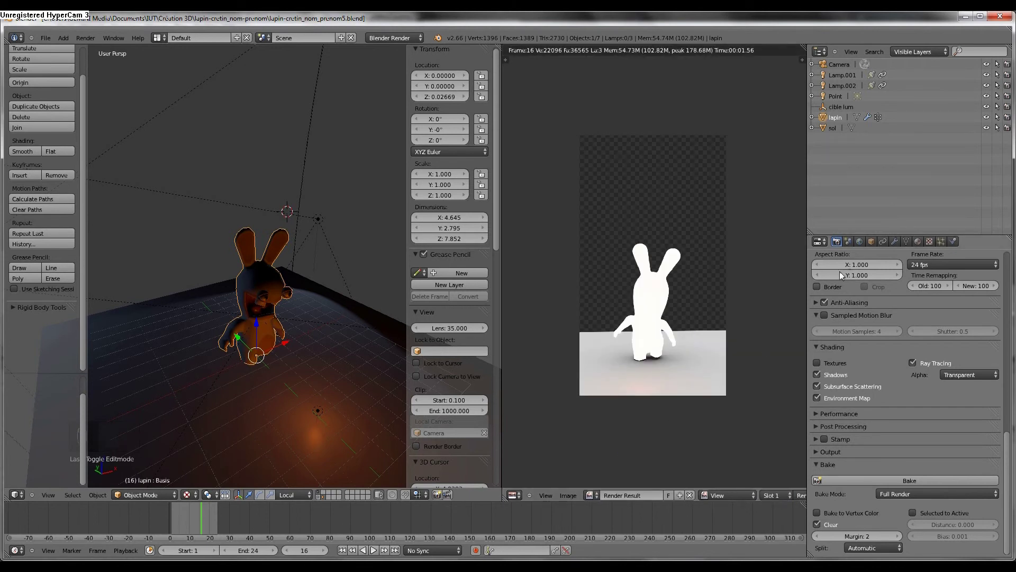
Enable Textures in the render's shading settings and render the current frame.
scroll(634, 393, "up", 2)
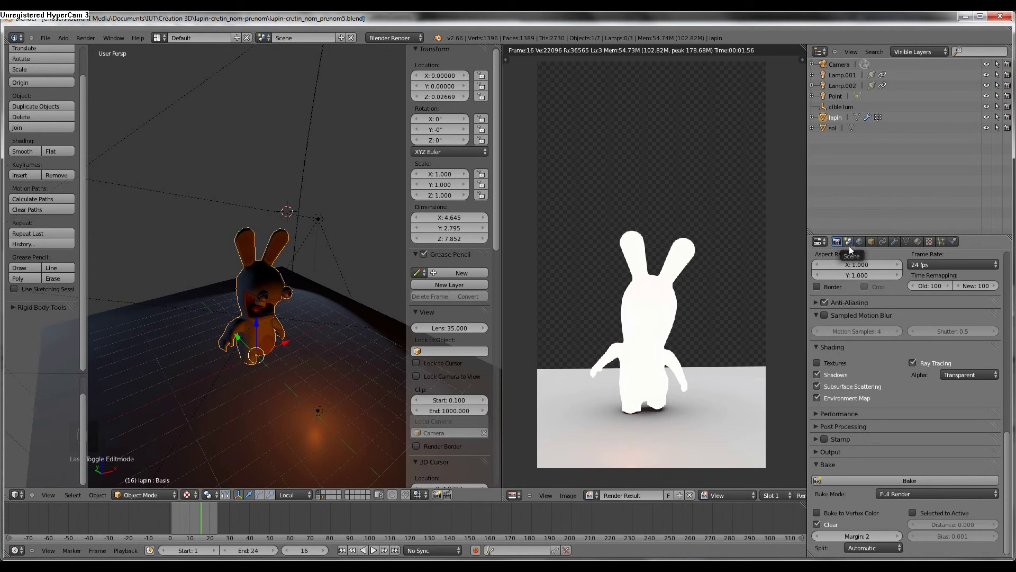
left_click(818, 363)
key("F12")
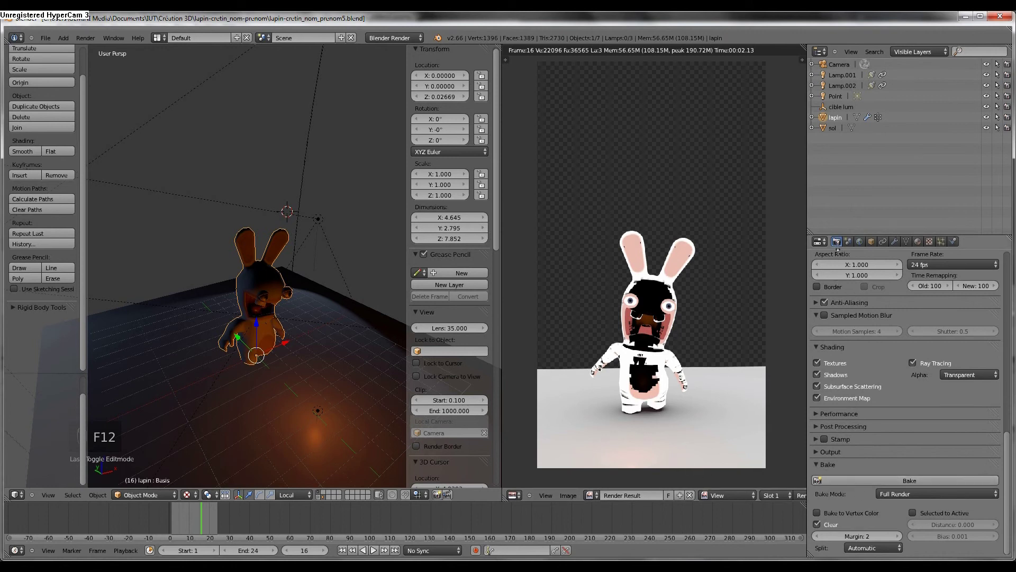
Set the world's ambient occlusion blend mode to Multiply and render the current frame.
left_click(858, 243)
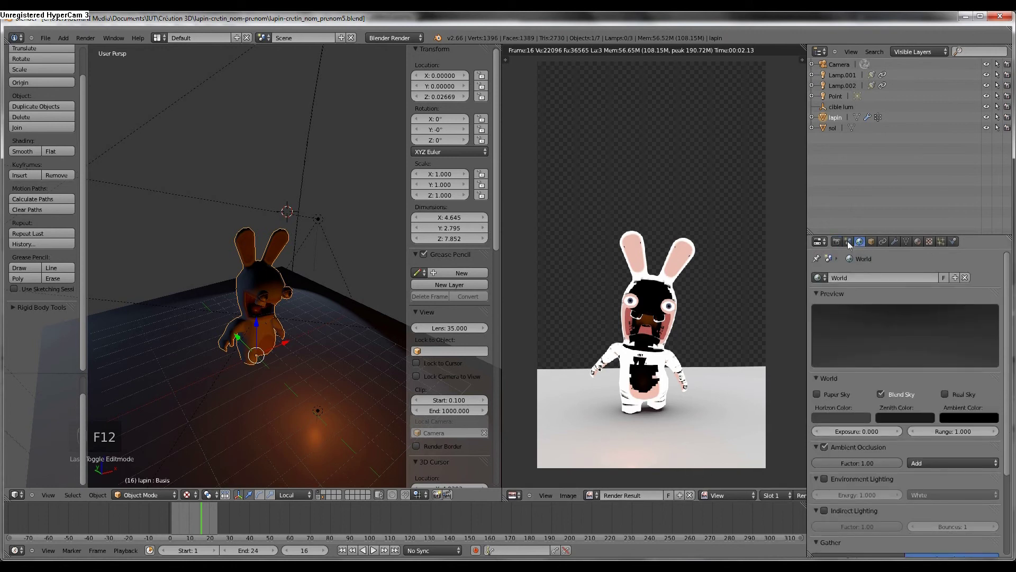
left_click(825, 446)
left_click(925, 462)
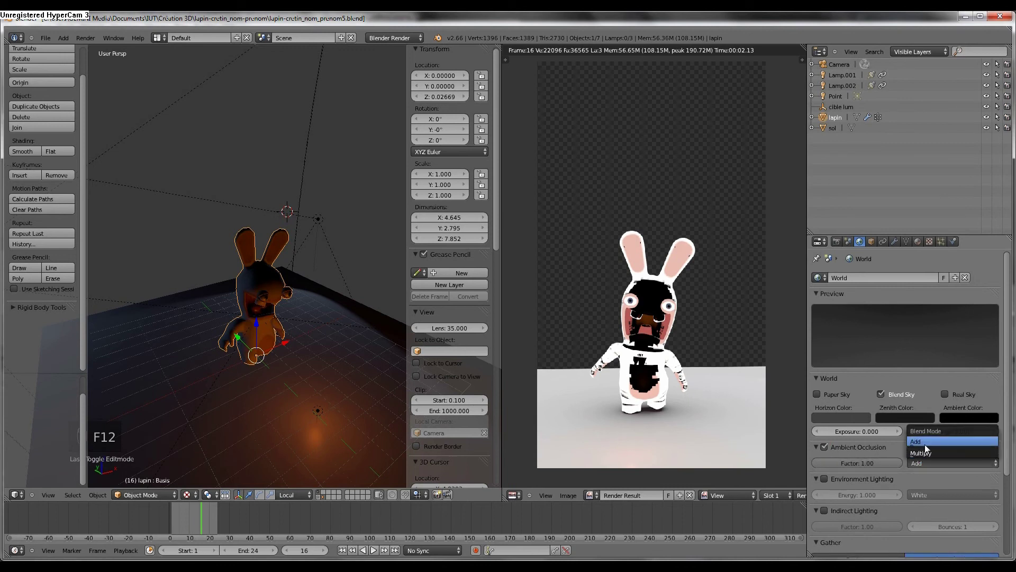
left_click(925, 453)
key("F12")
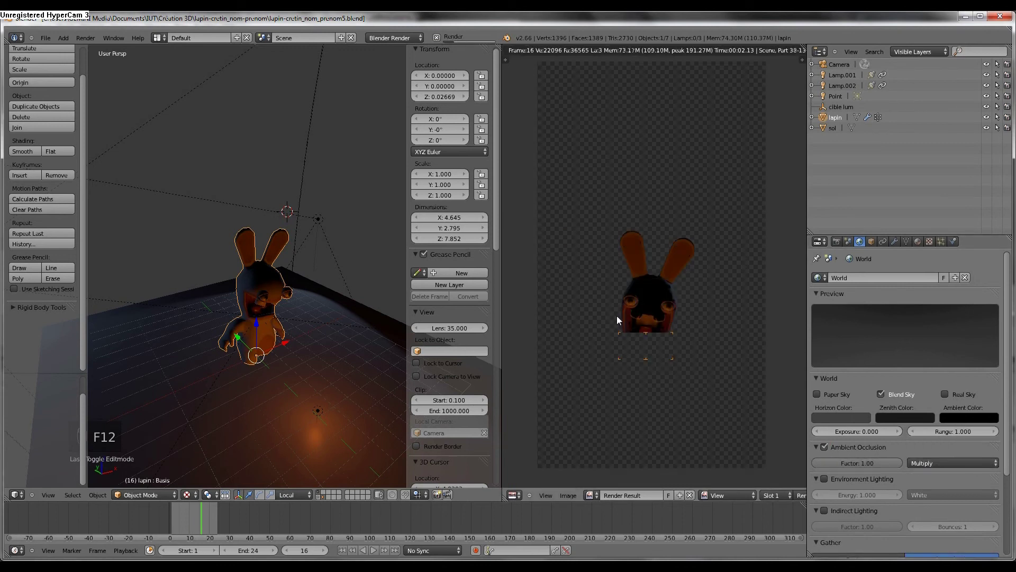
key("F12")
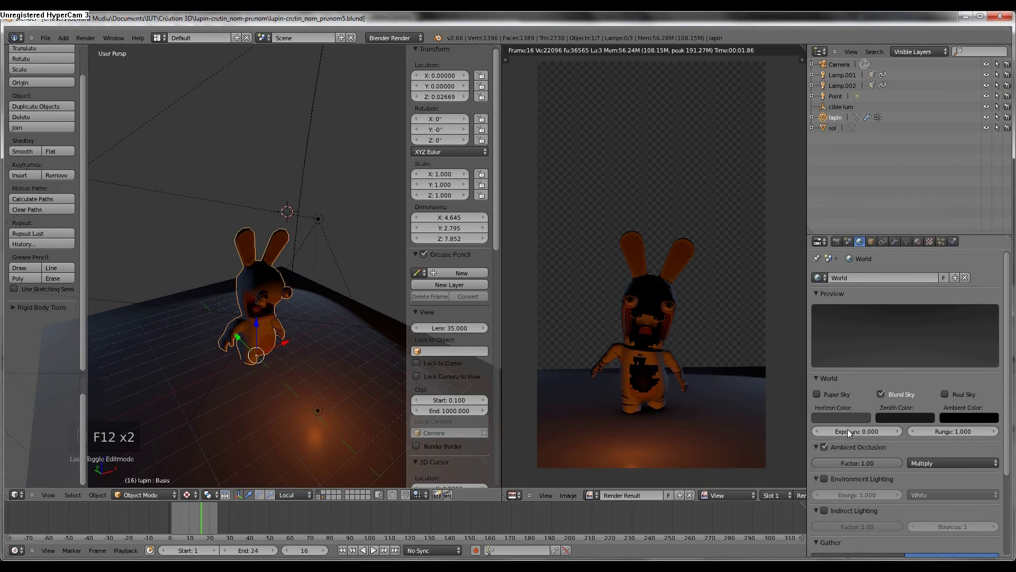
Disable the world's ambient occlusion, collapse the bake settings and render the current frame again.
left_click(823, 447)
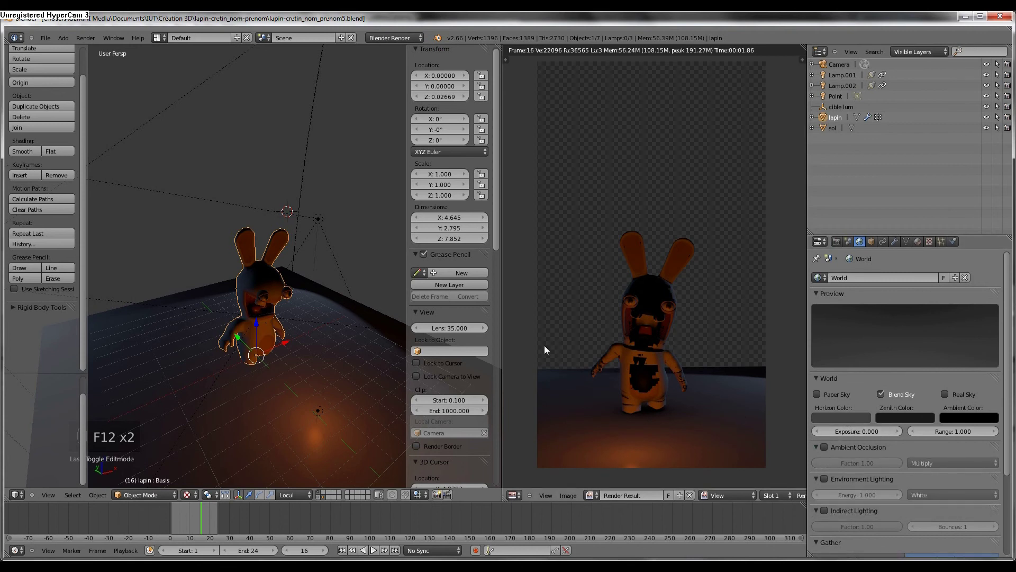
left_click(837, 242)
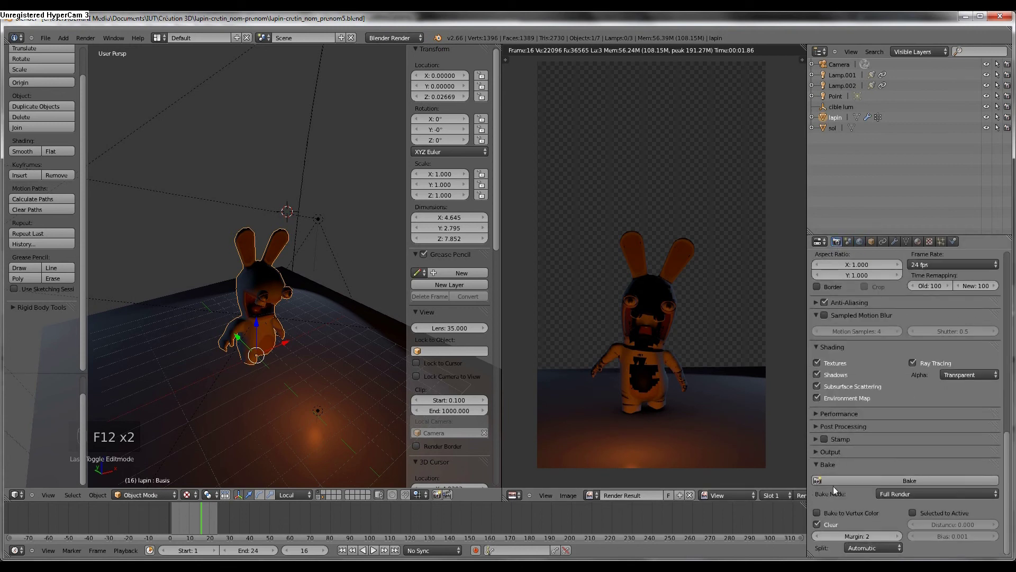
left_click(822, 464)
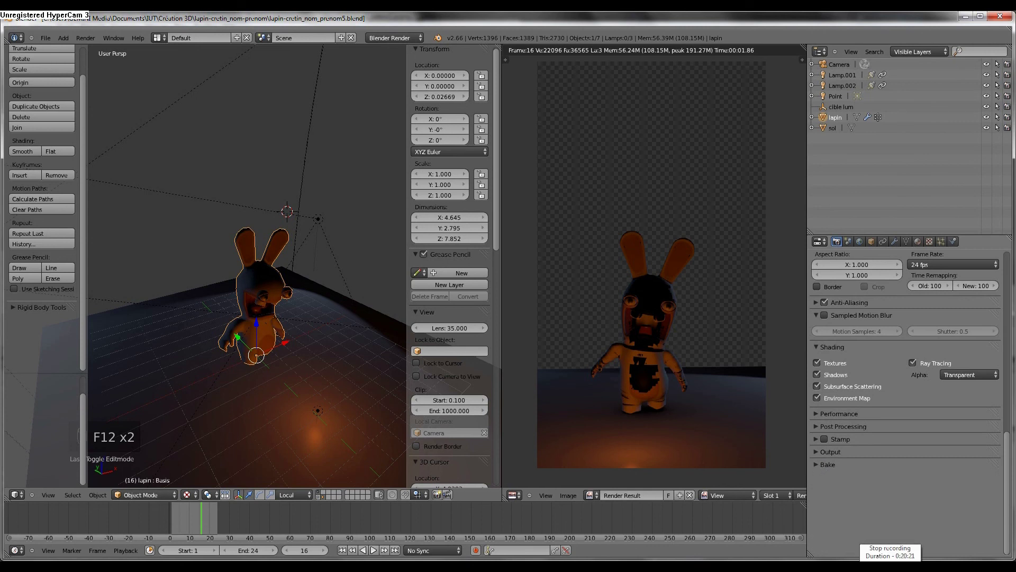
key("F12")
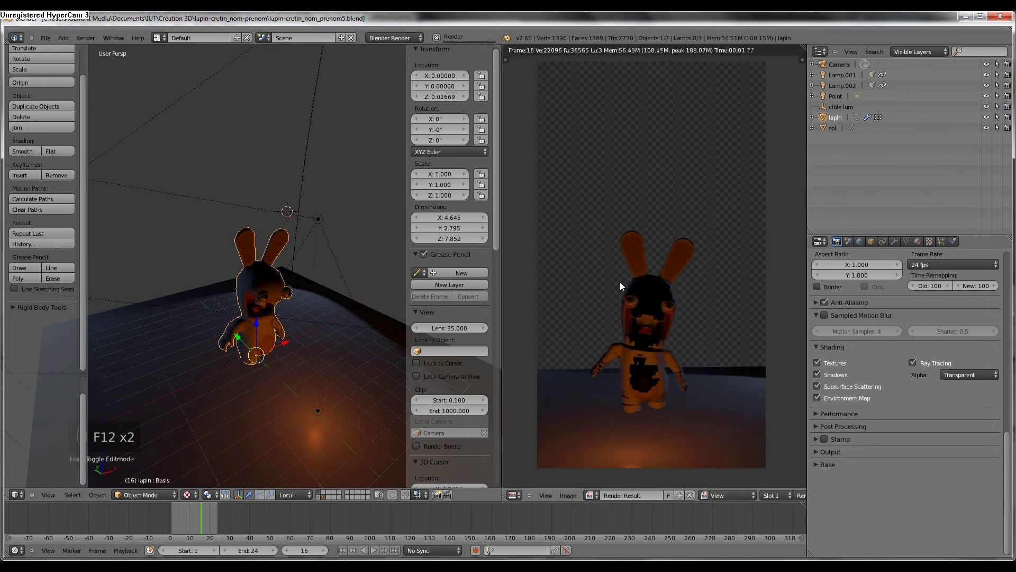
key("F12")
Open the scene settings.
left_click(847, 242)
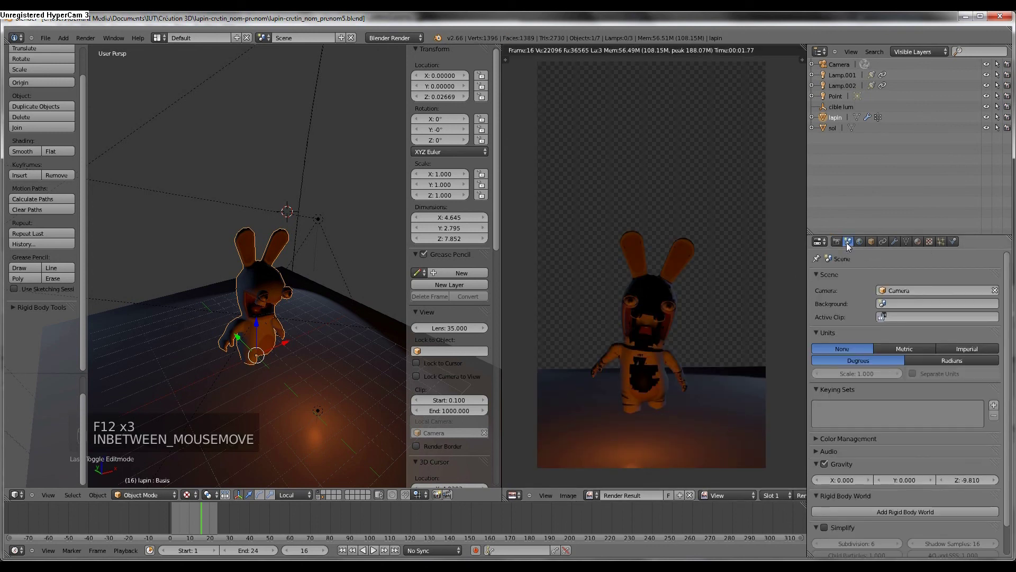